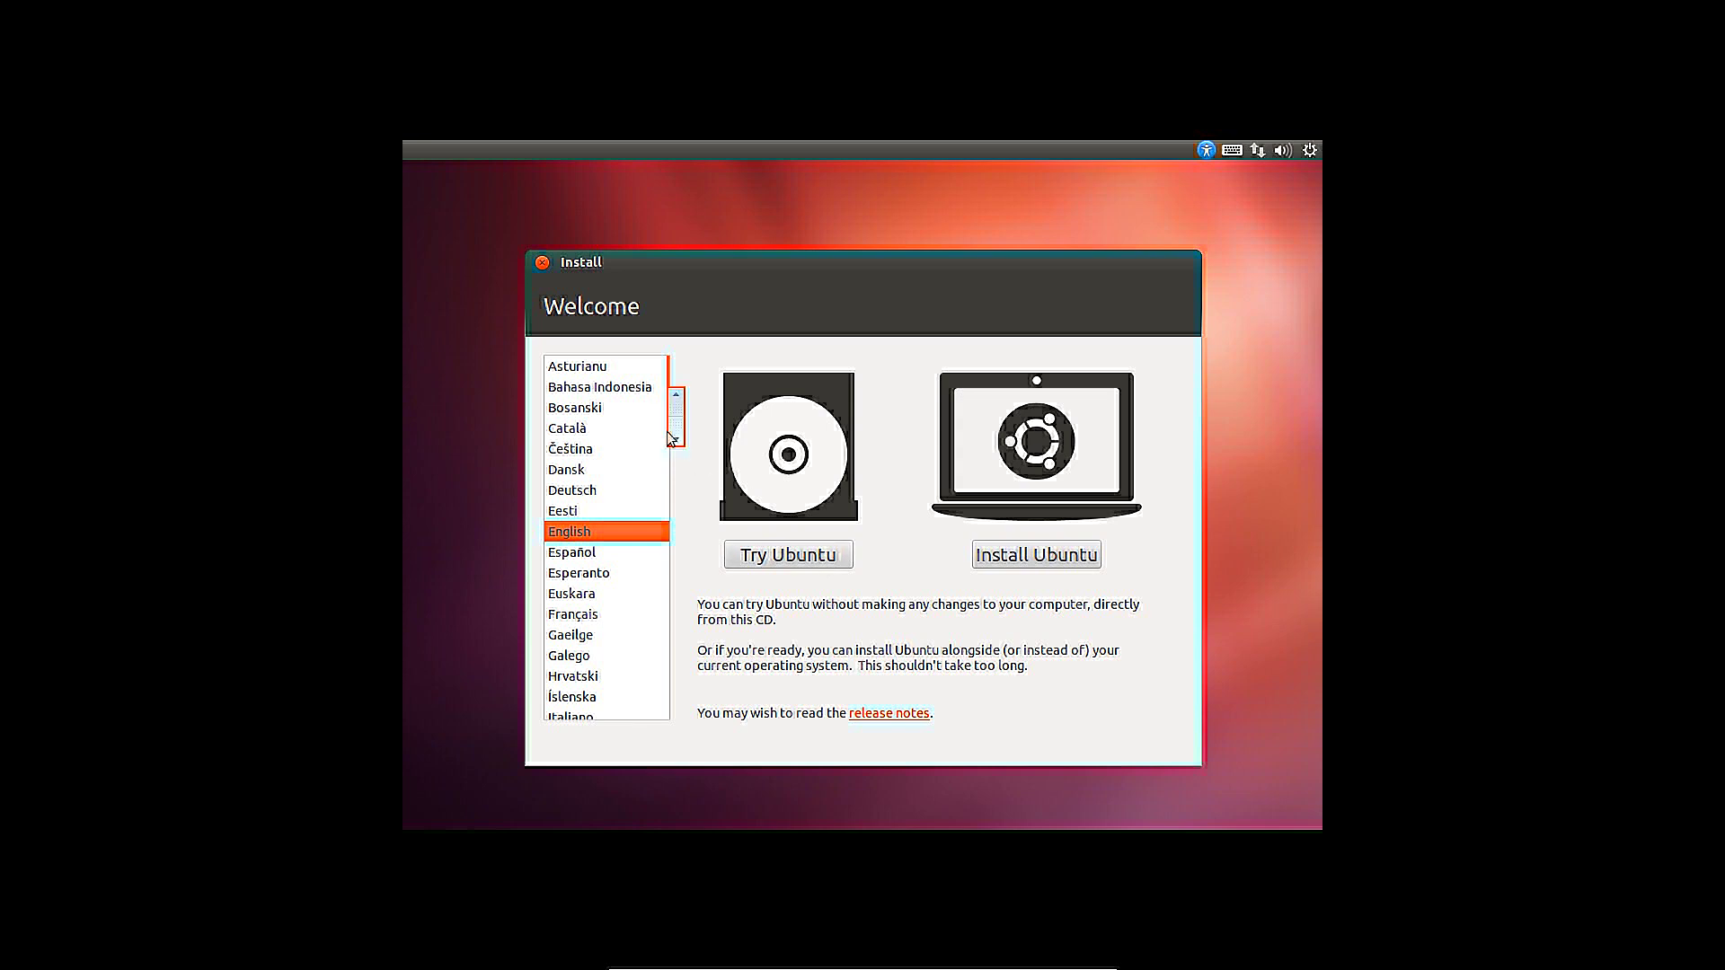
Try Nederlands, switch the language back to English, and choose Install Ubuntu
scroll(608, 539, "down", 3)
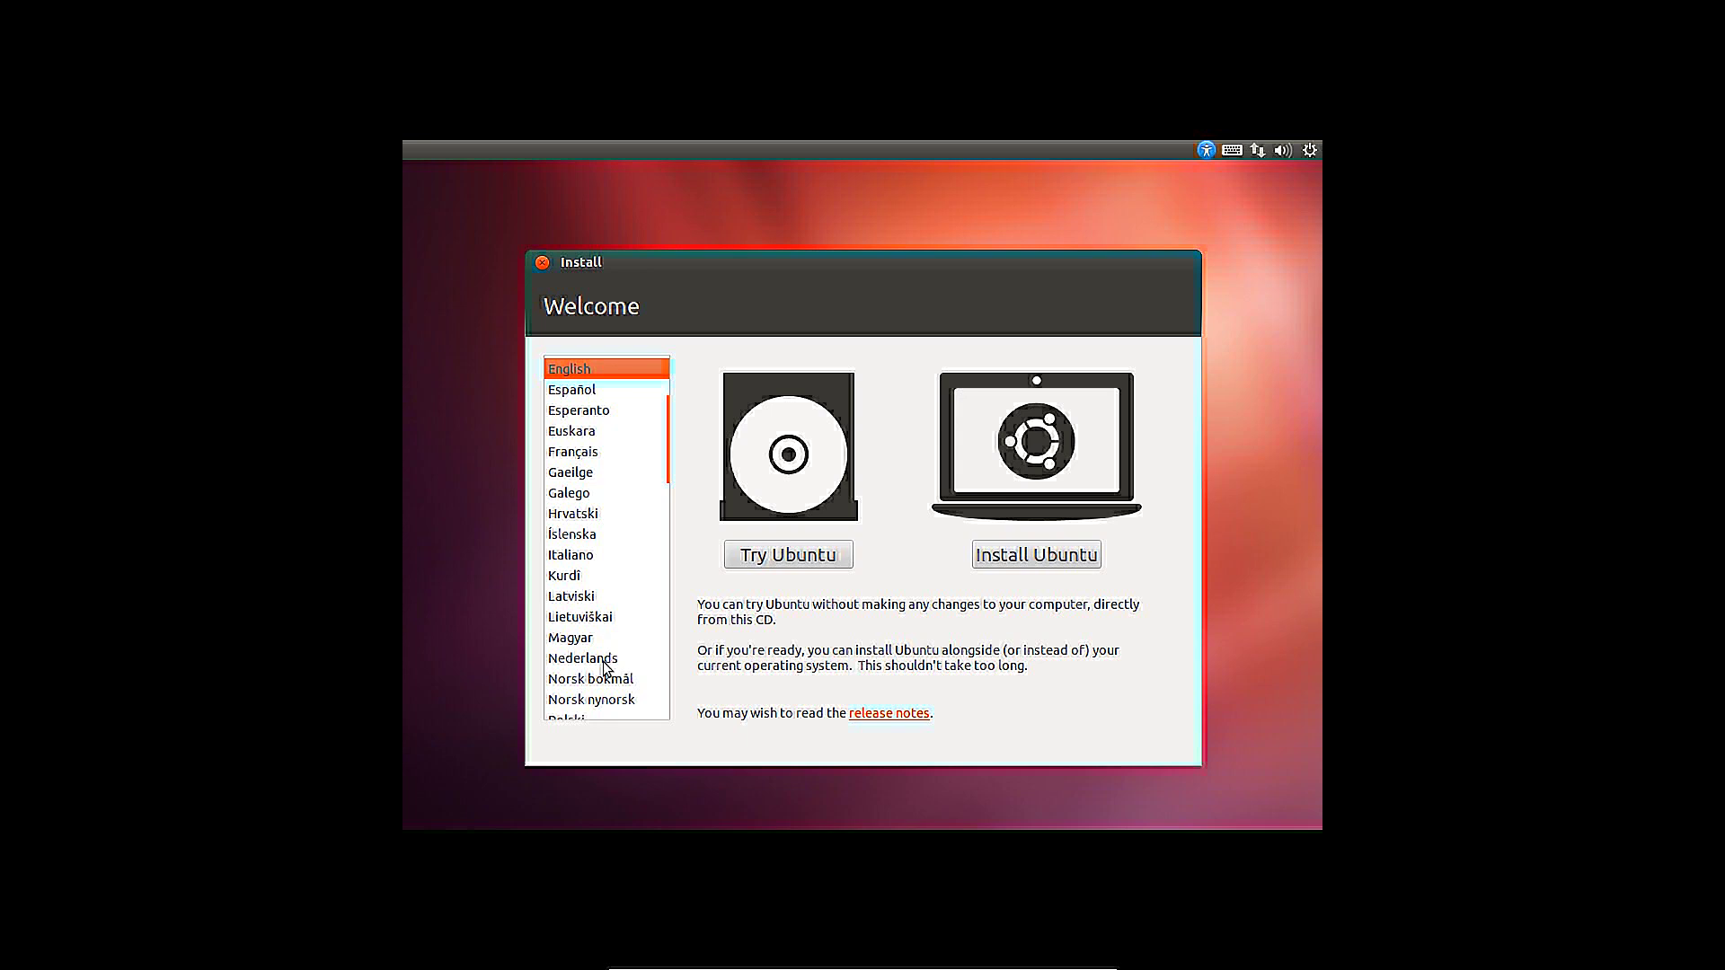
left_click(604, 665)
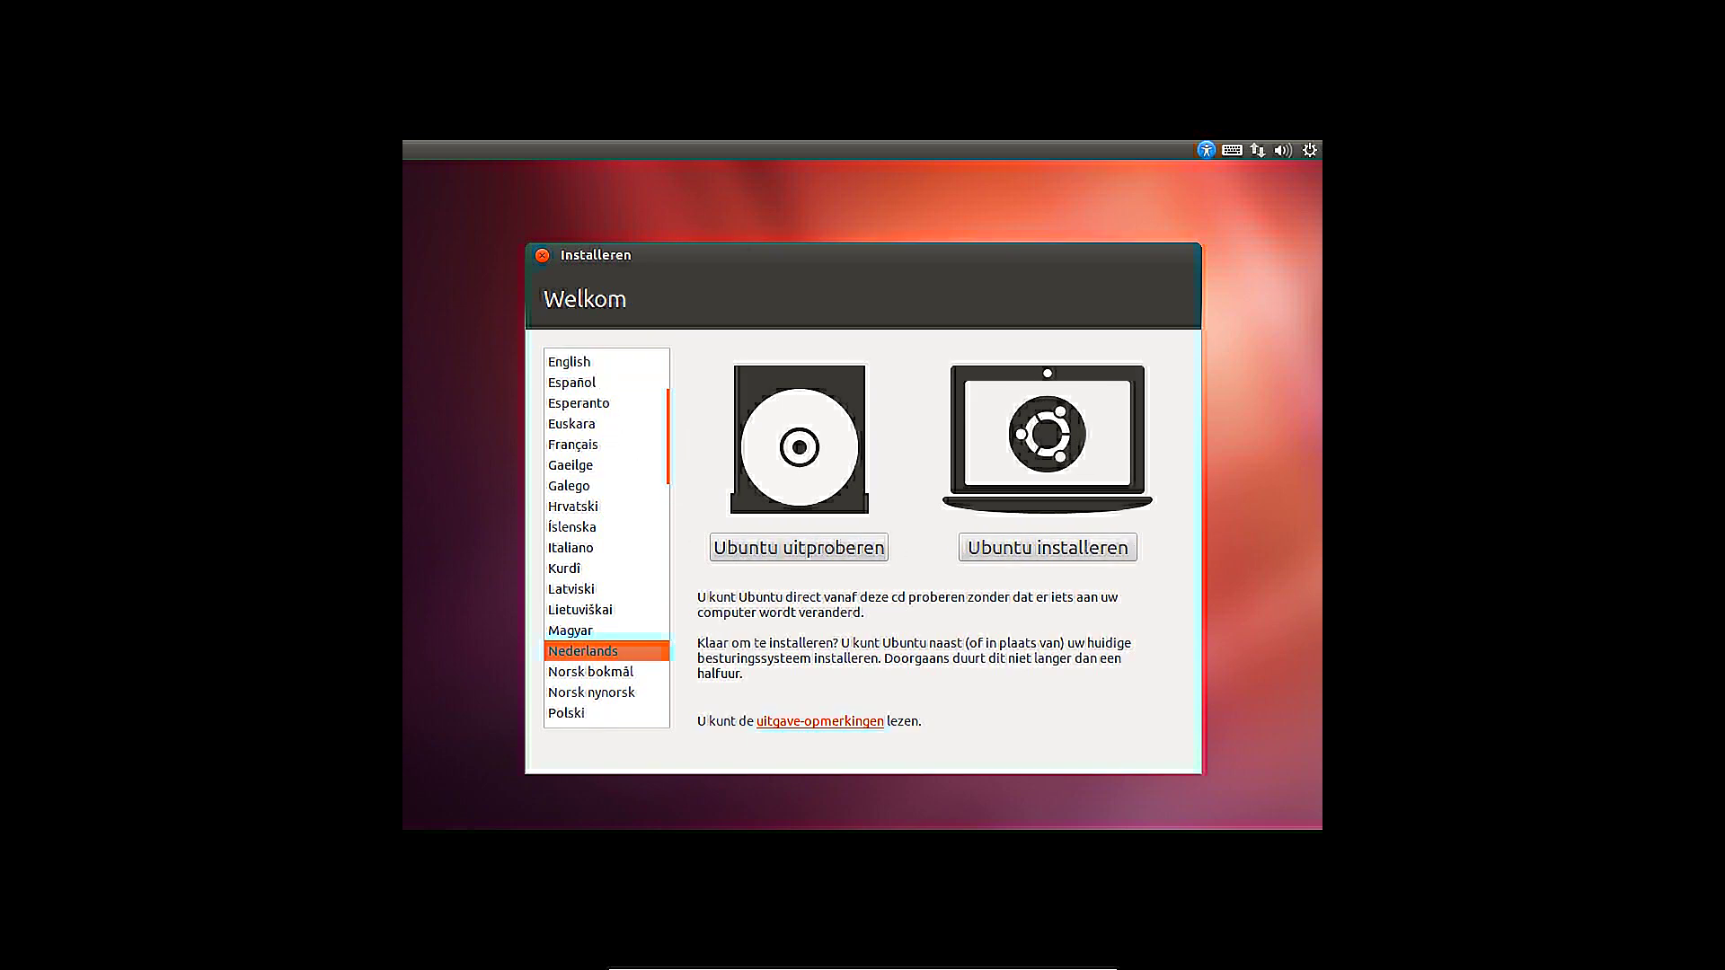
left_click(596, 363)
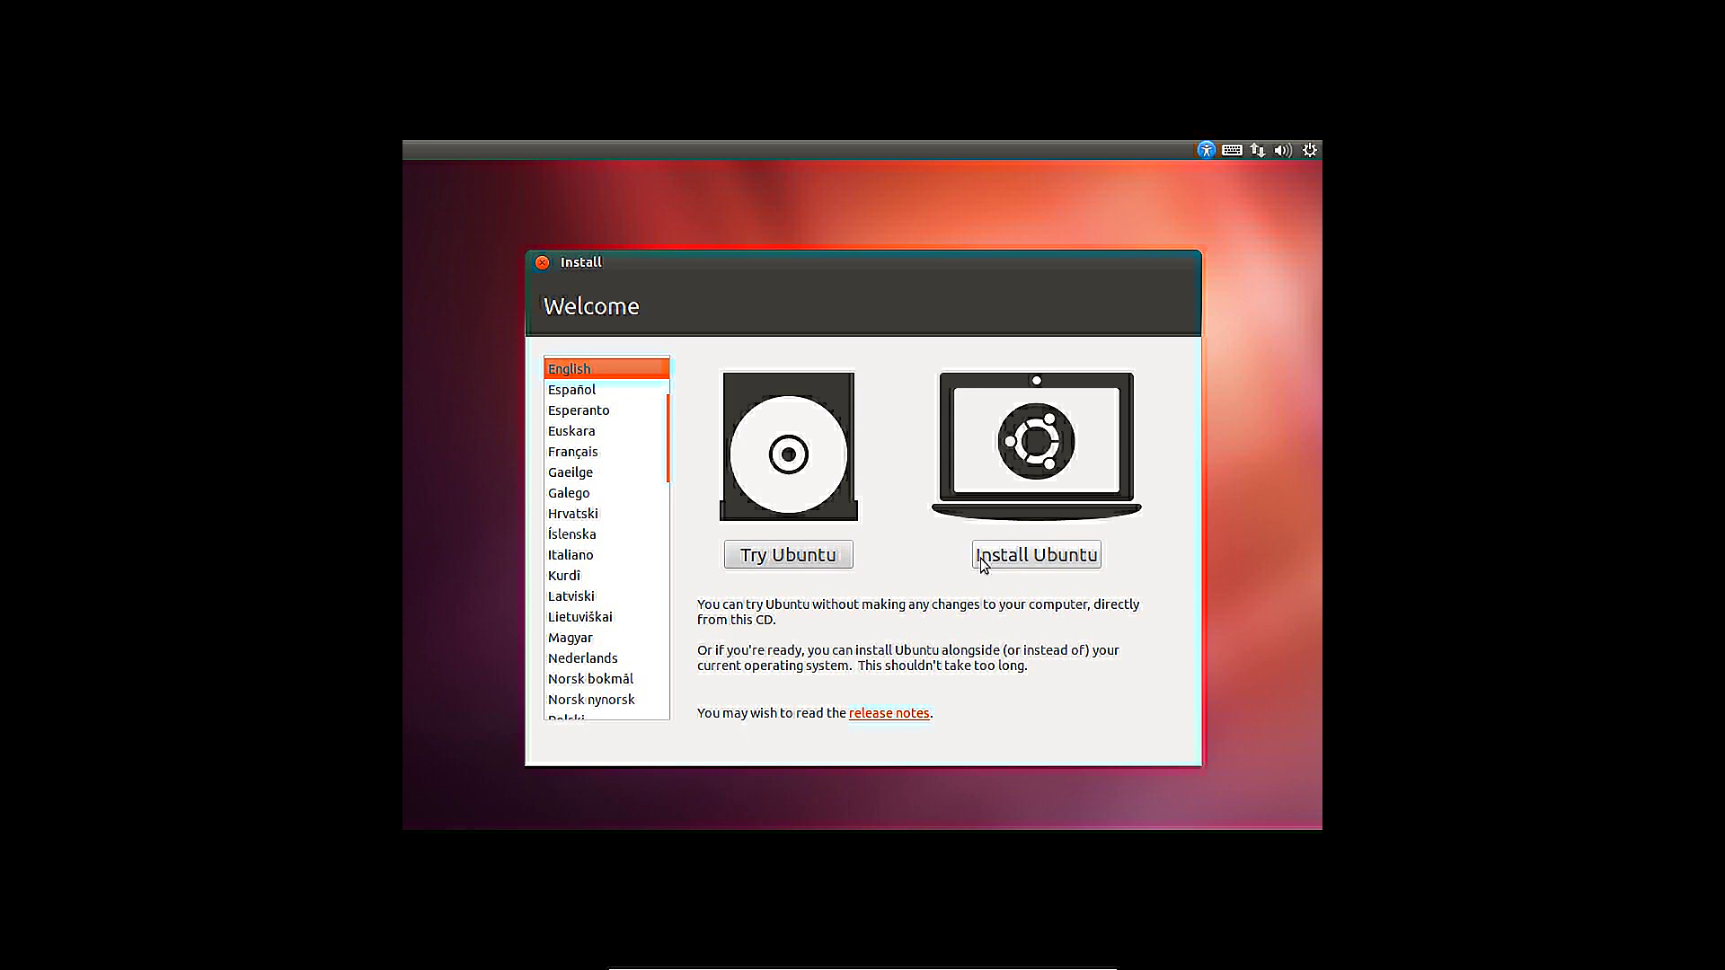
left_click(1090, 557)
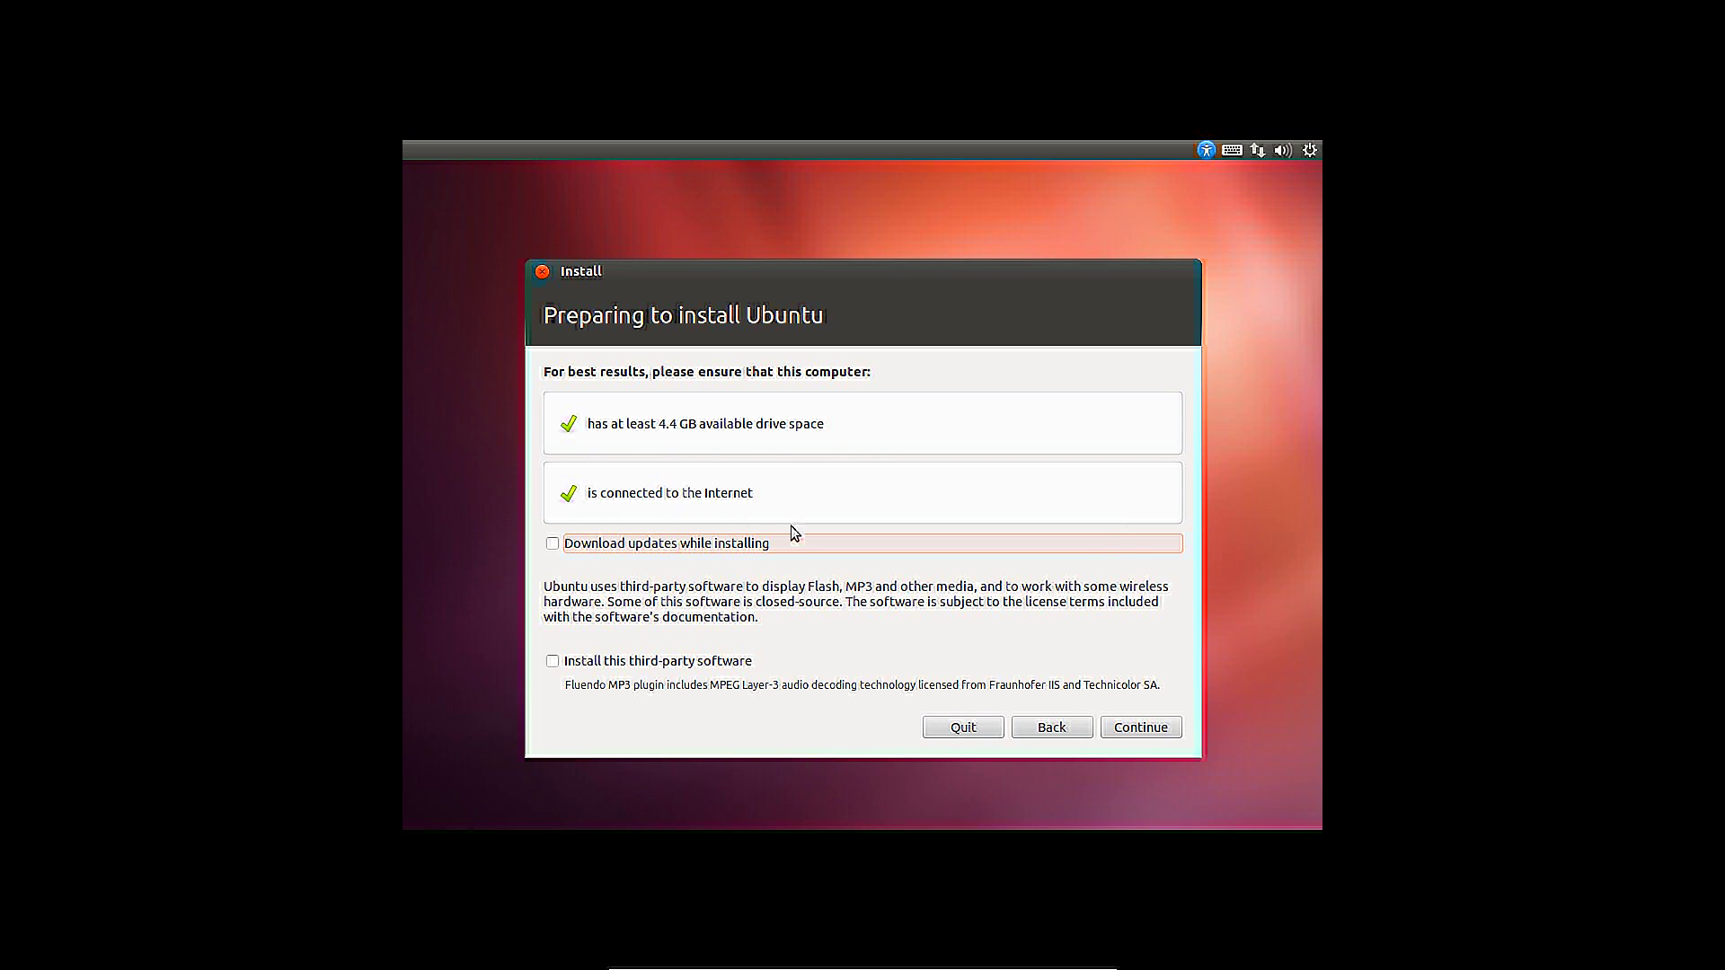
Enable 'Download updates while installing' and 'Install this third-party software', then continue
left_click(568, 546)
left_click(1258, 150)
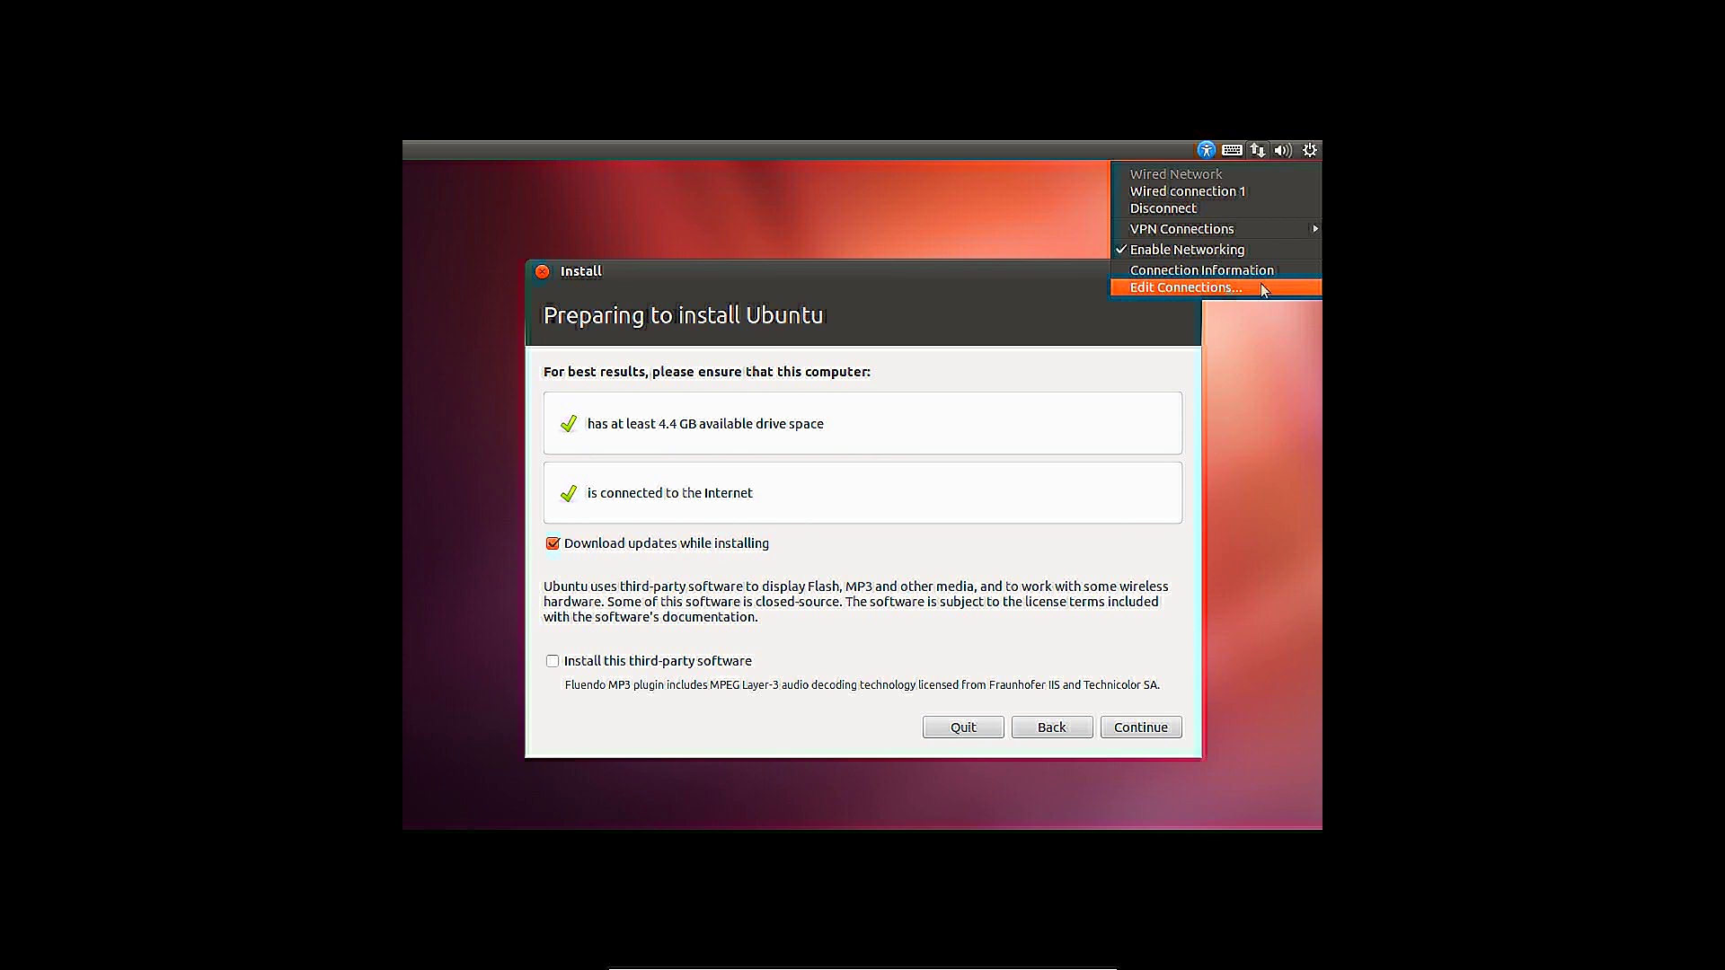
key("Escape")
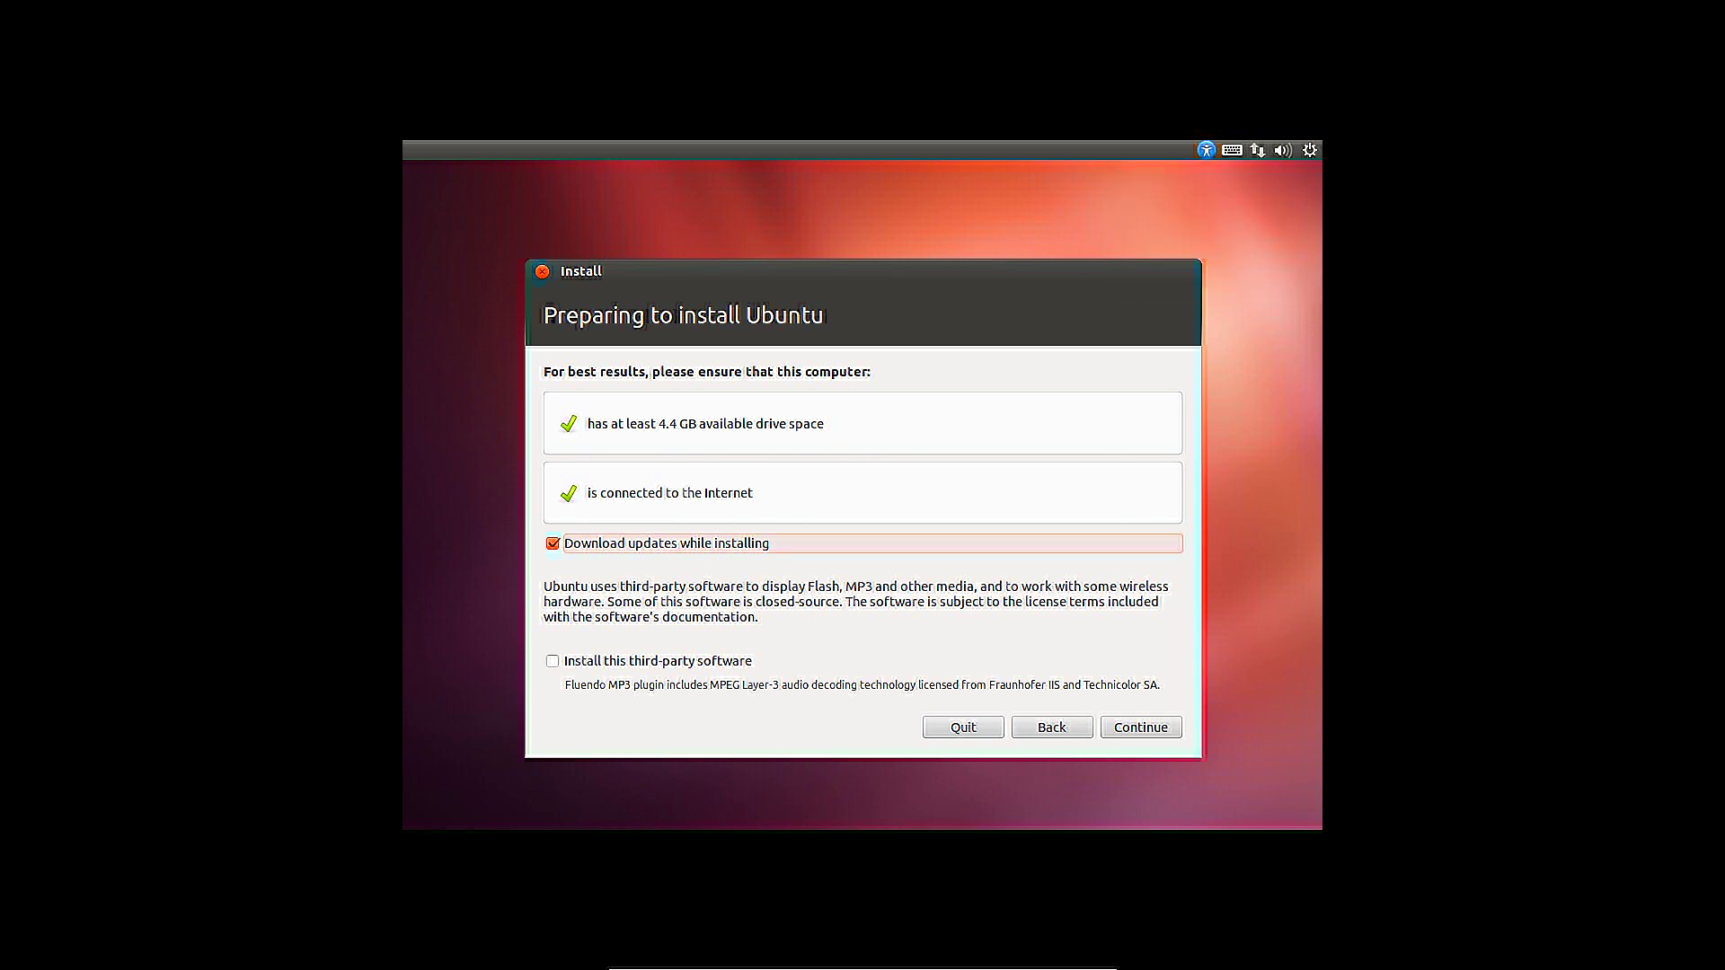
left_click(584, 662)
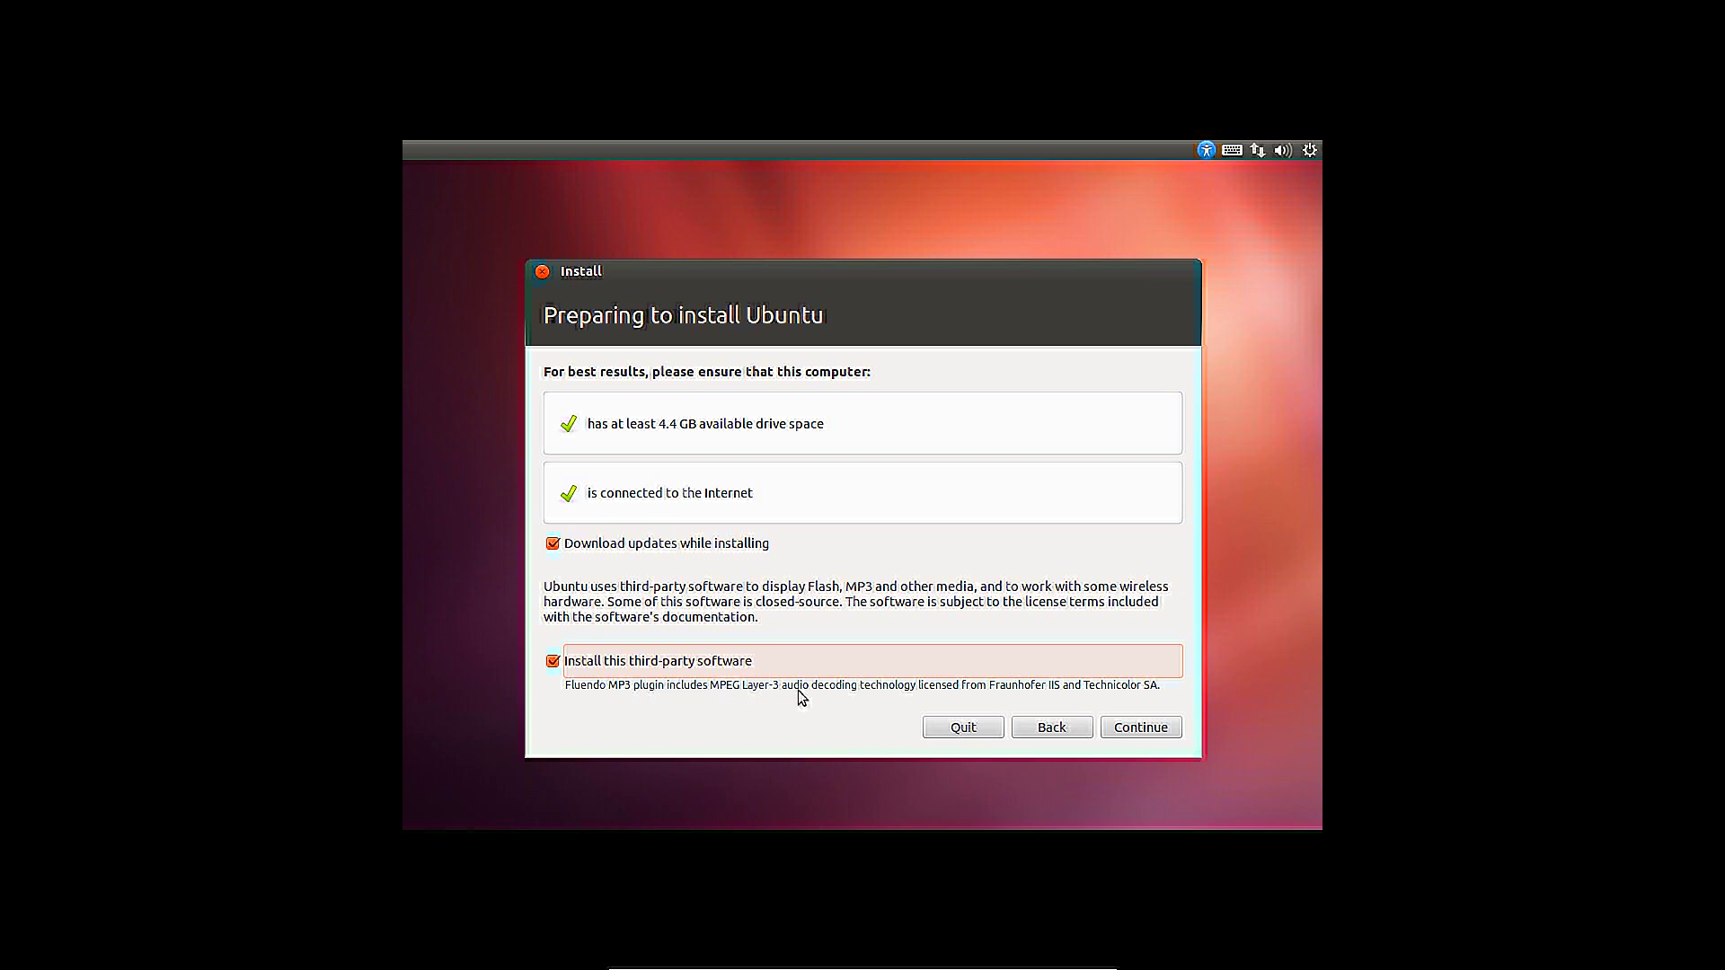
left_click(1122, 729)
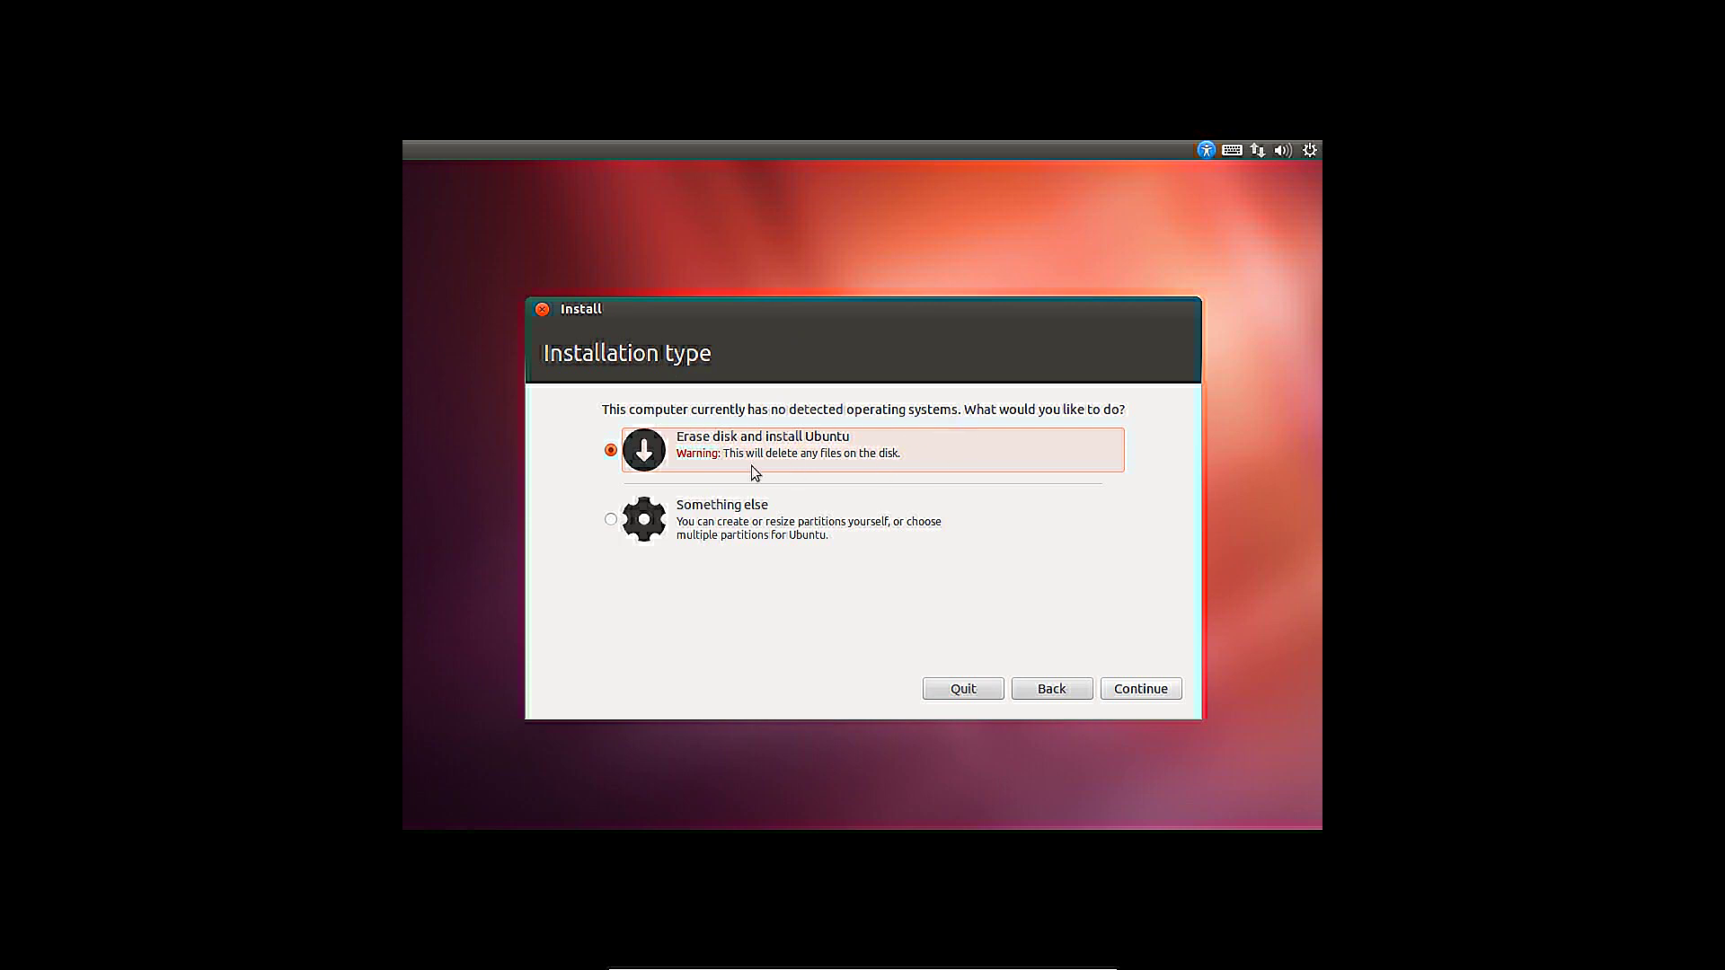
Check the sda drive on the Erase disk page, go back, and choose 'Something else'
left_click(1139, 692)
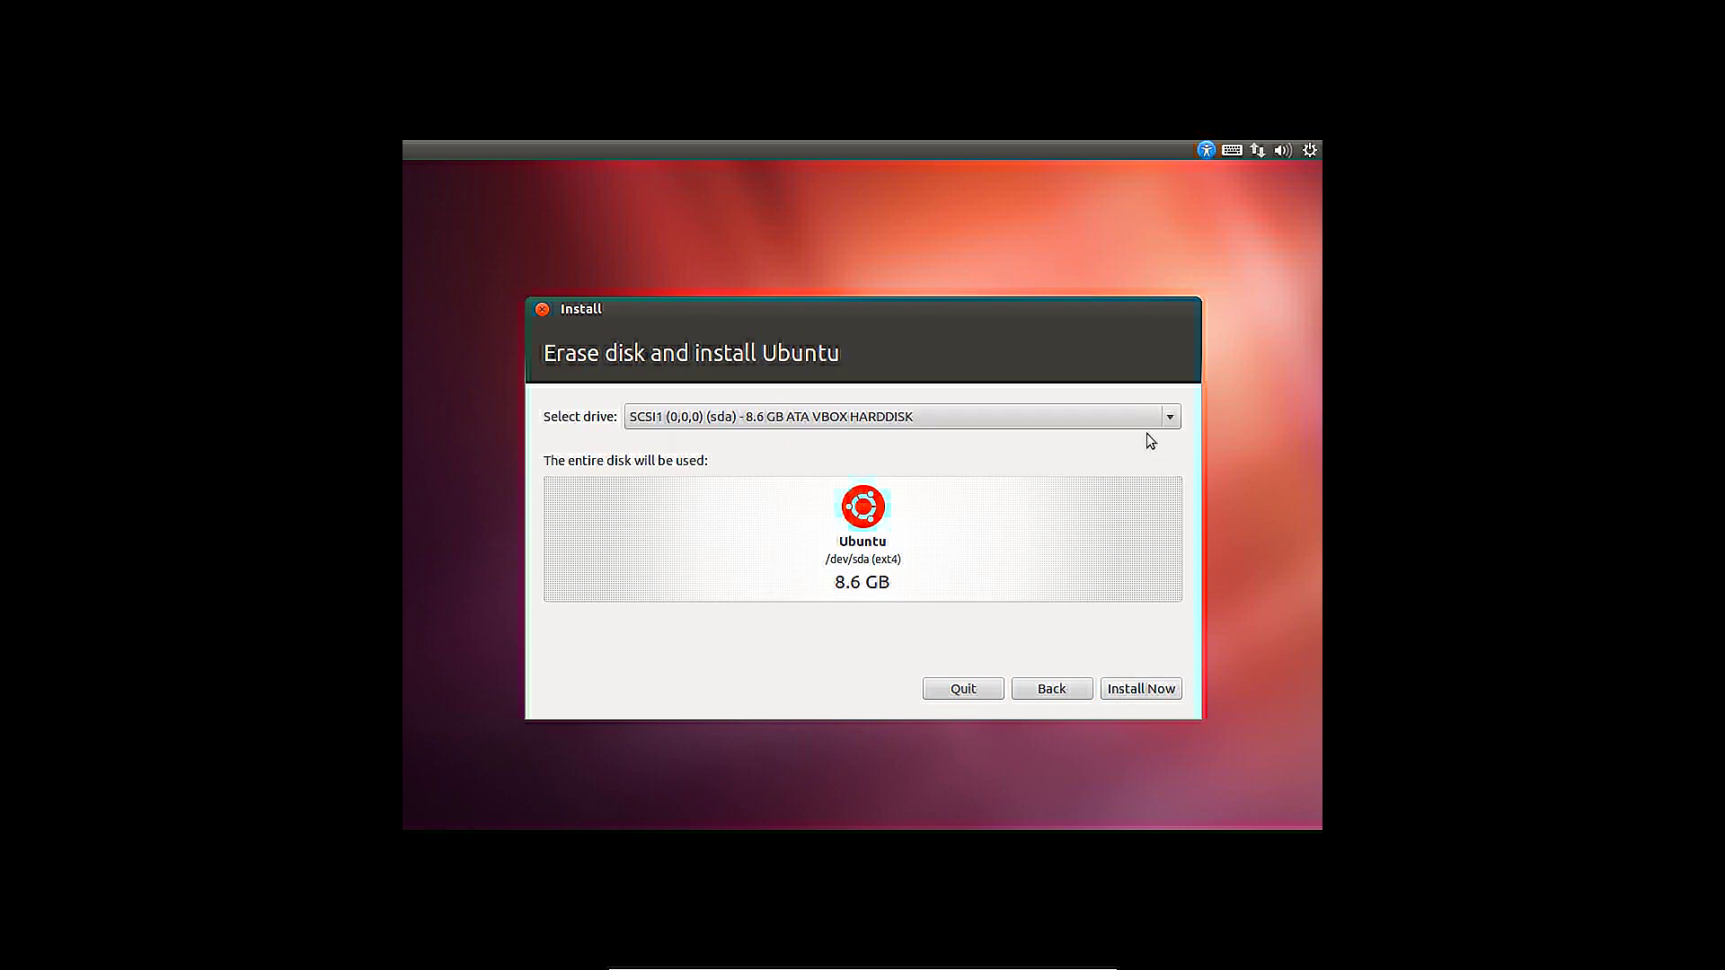
left_click(1147, 418)
left_click(1127, 424)
left_click(1147, 689)
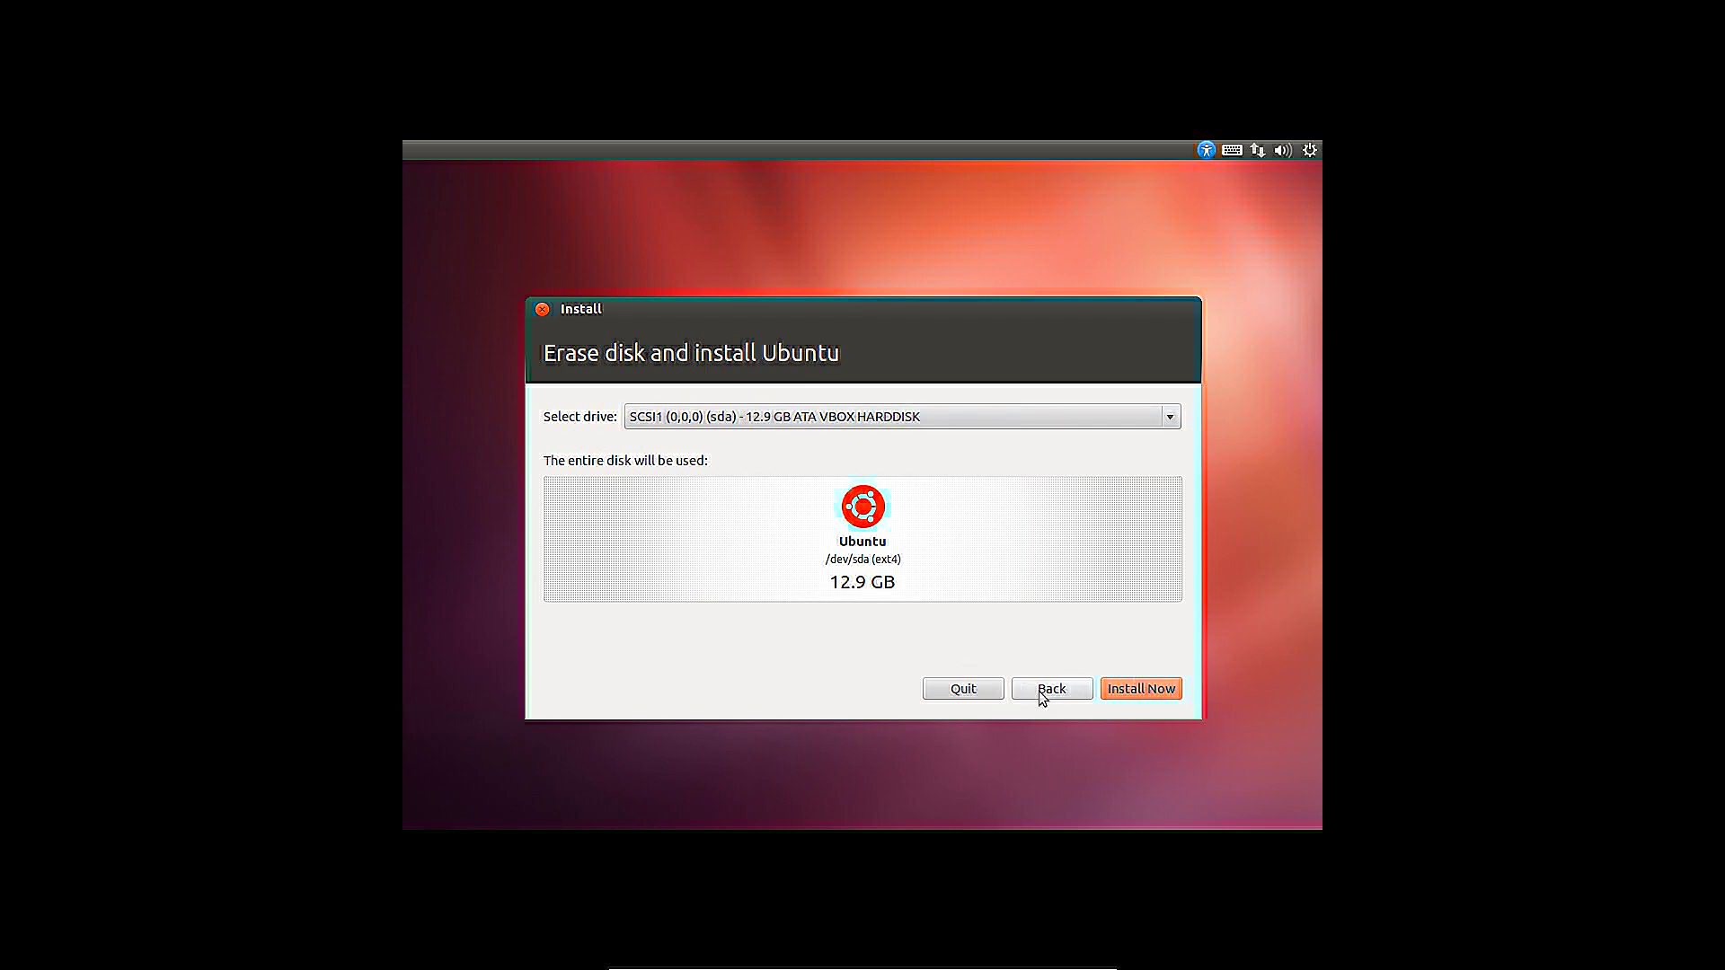
left_click(1041, 689)
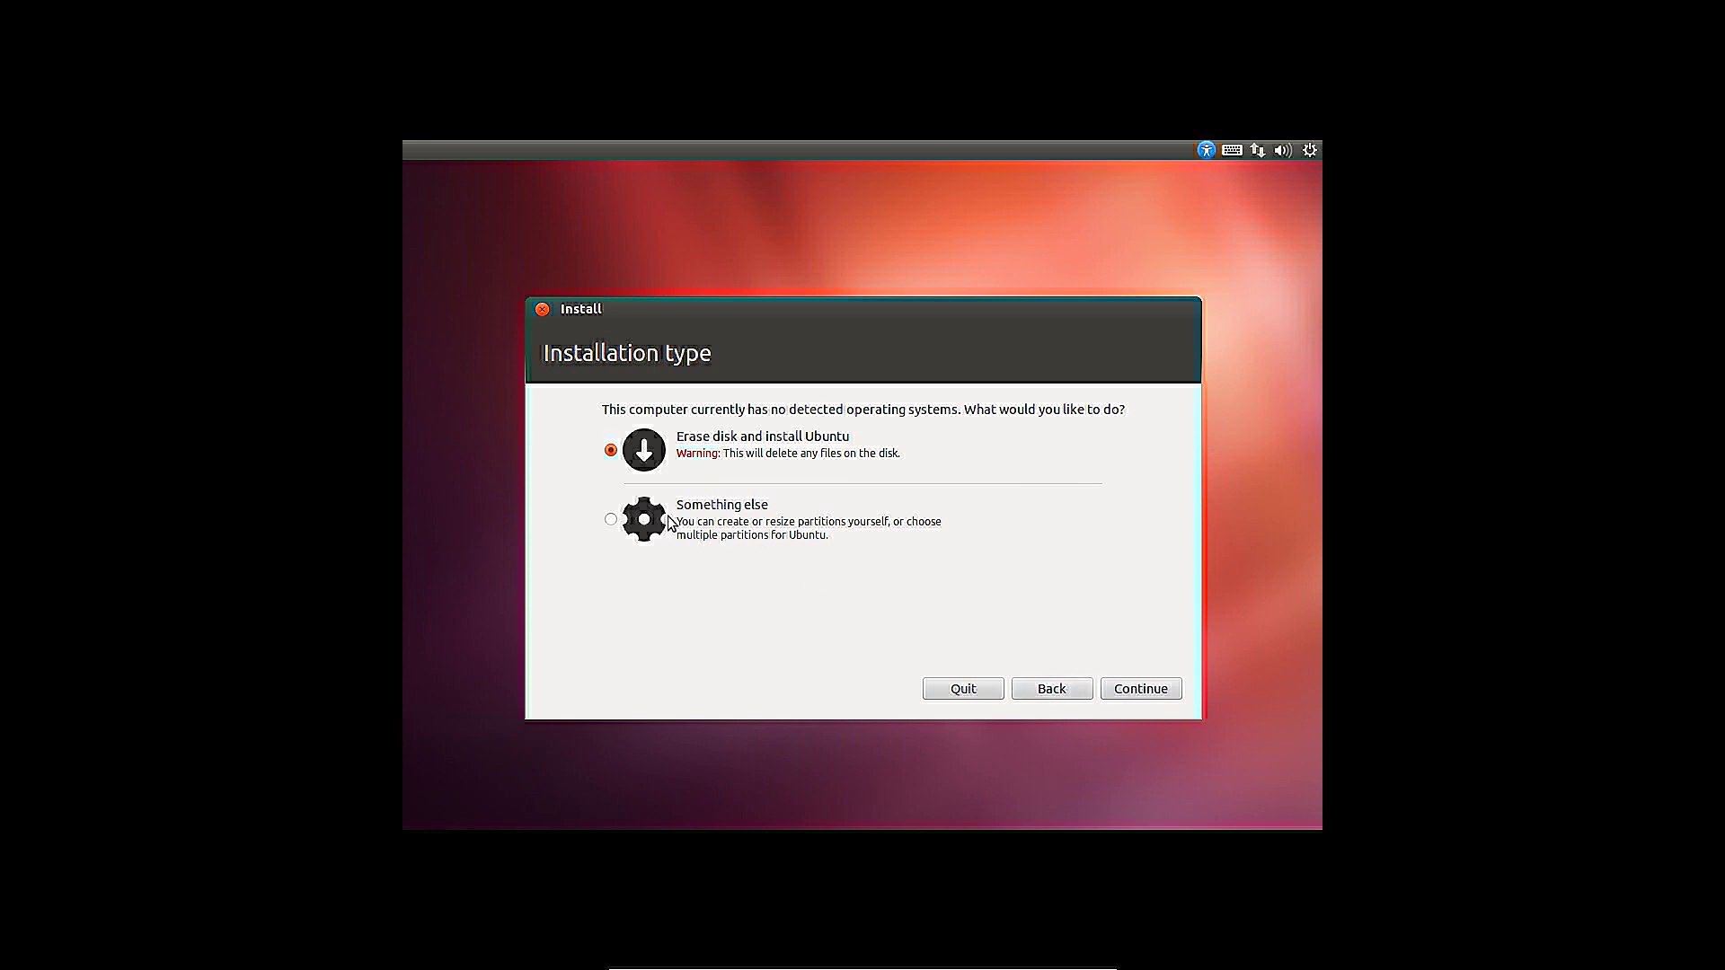
left_click(719, 523)
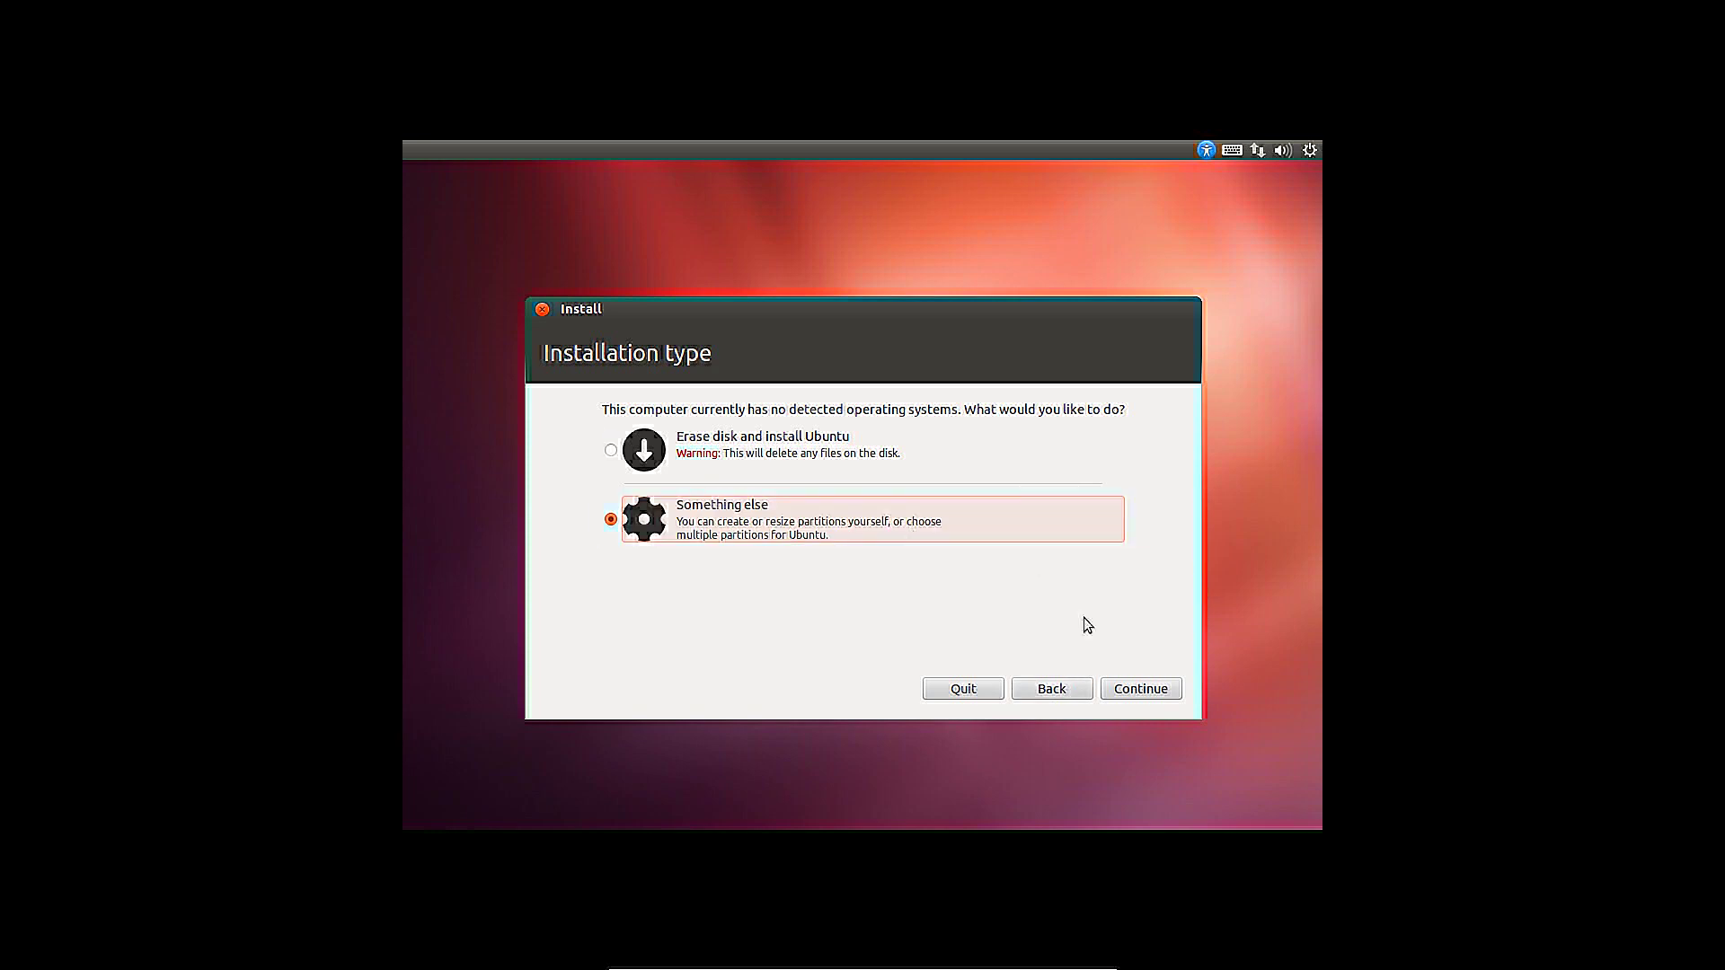
Create a new empty partition table on /dev/sda
left_click(1118, 691)
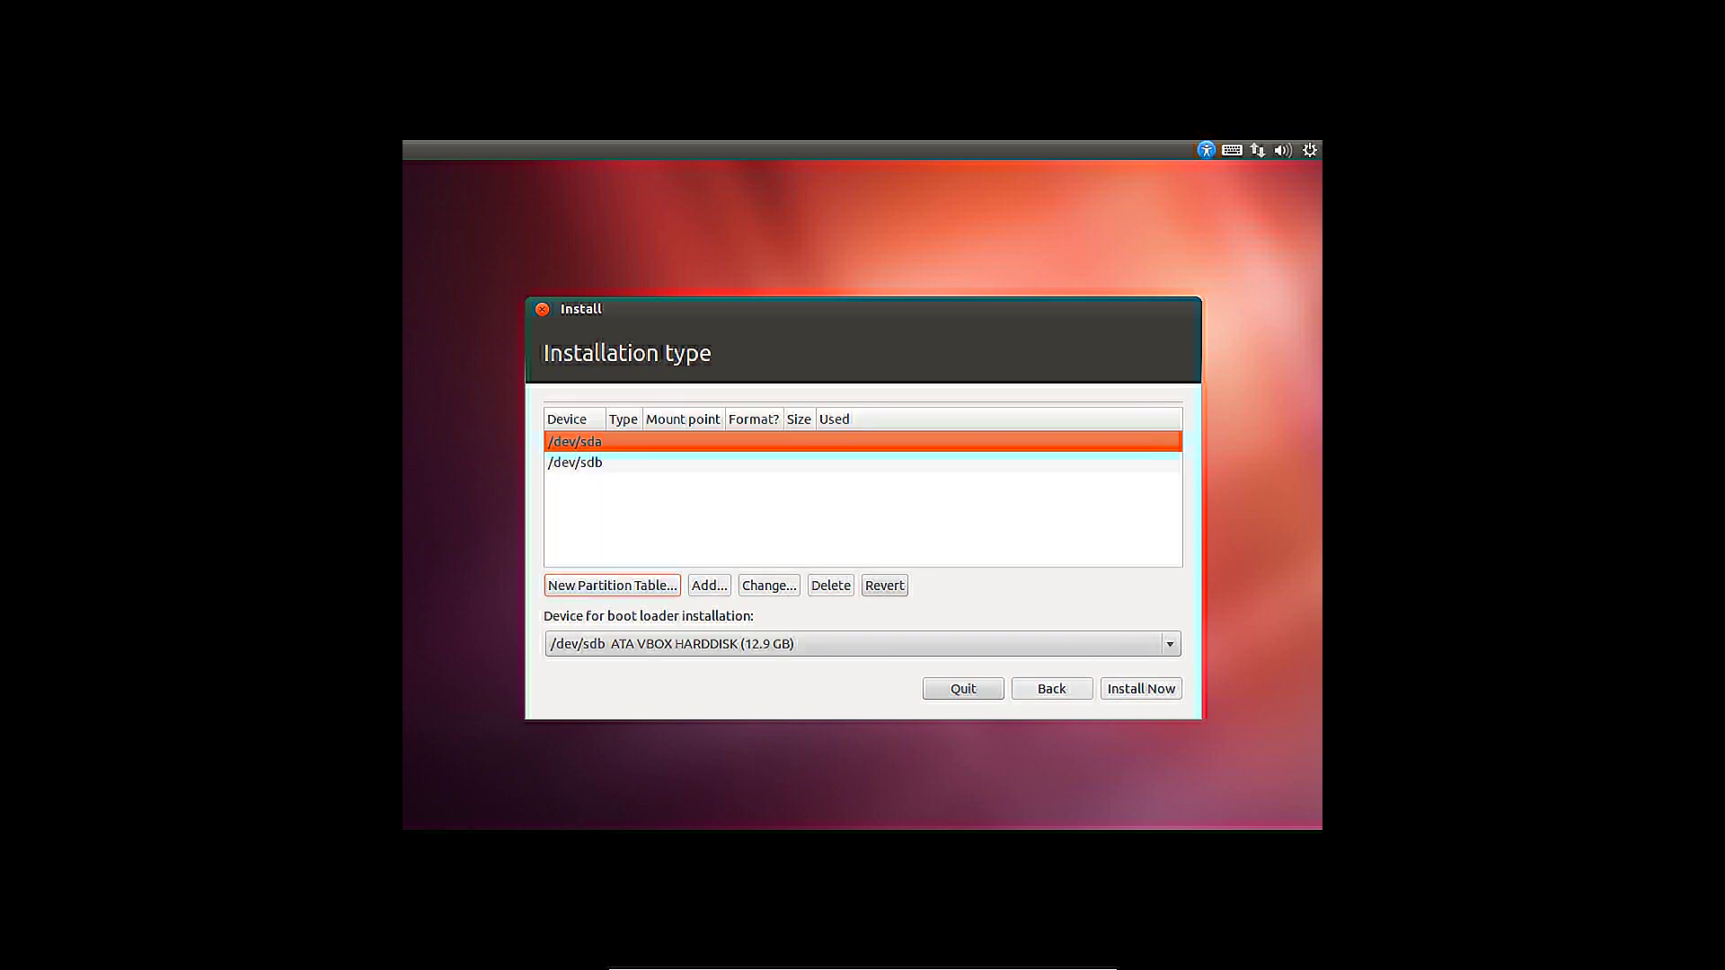
left_click(558, 589)
left_click(1083, 632)
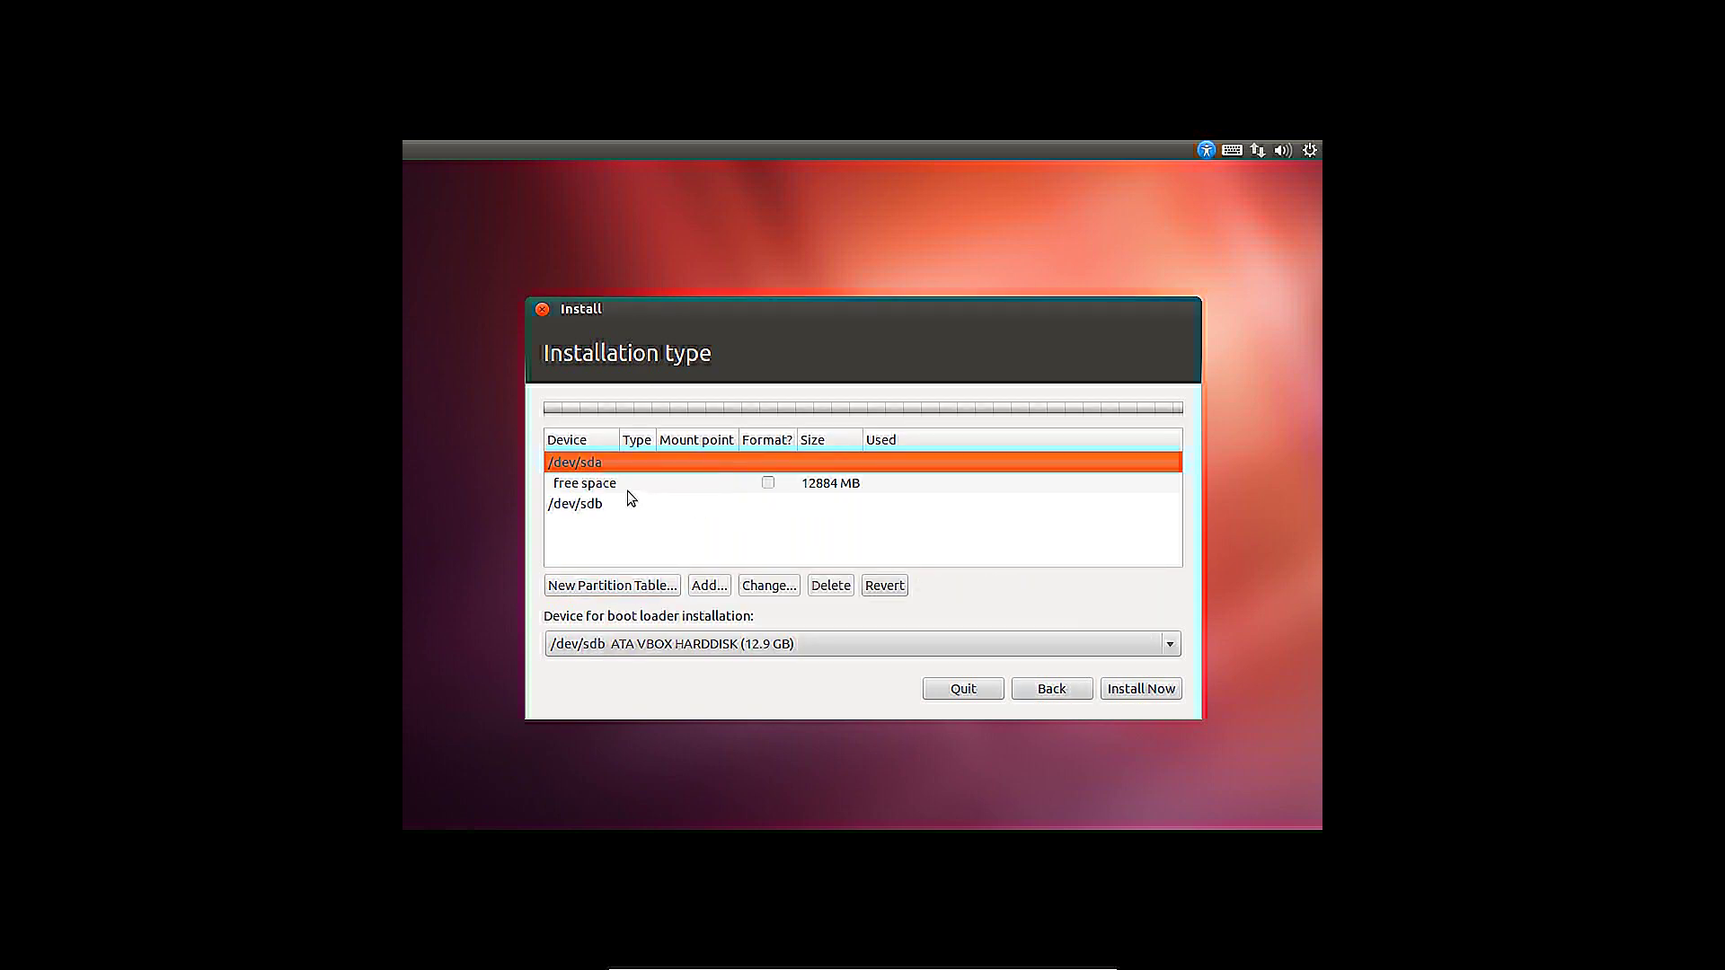
Add a 2048 MB swap area partition in the free space
left_click(627, 490)
left_click(707, 585)
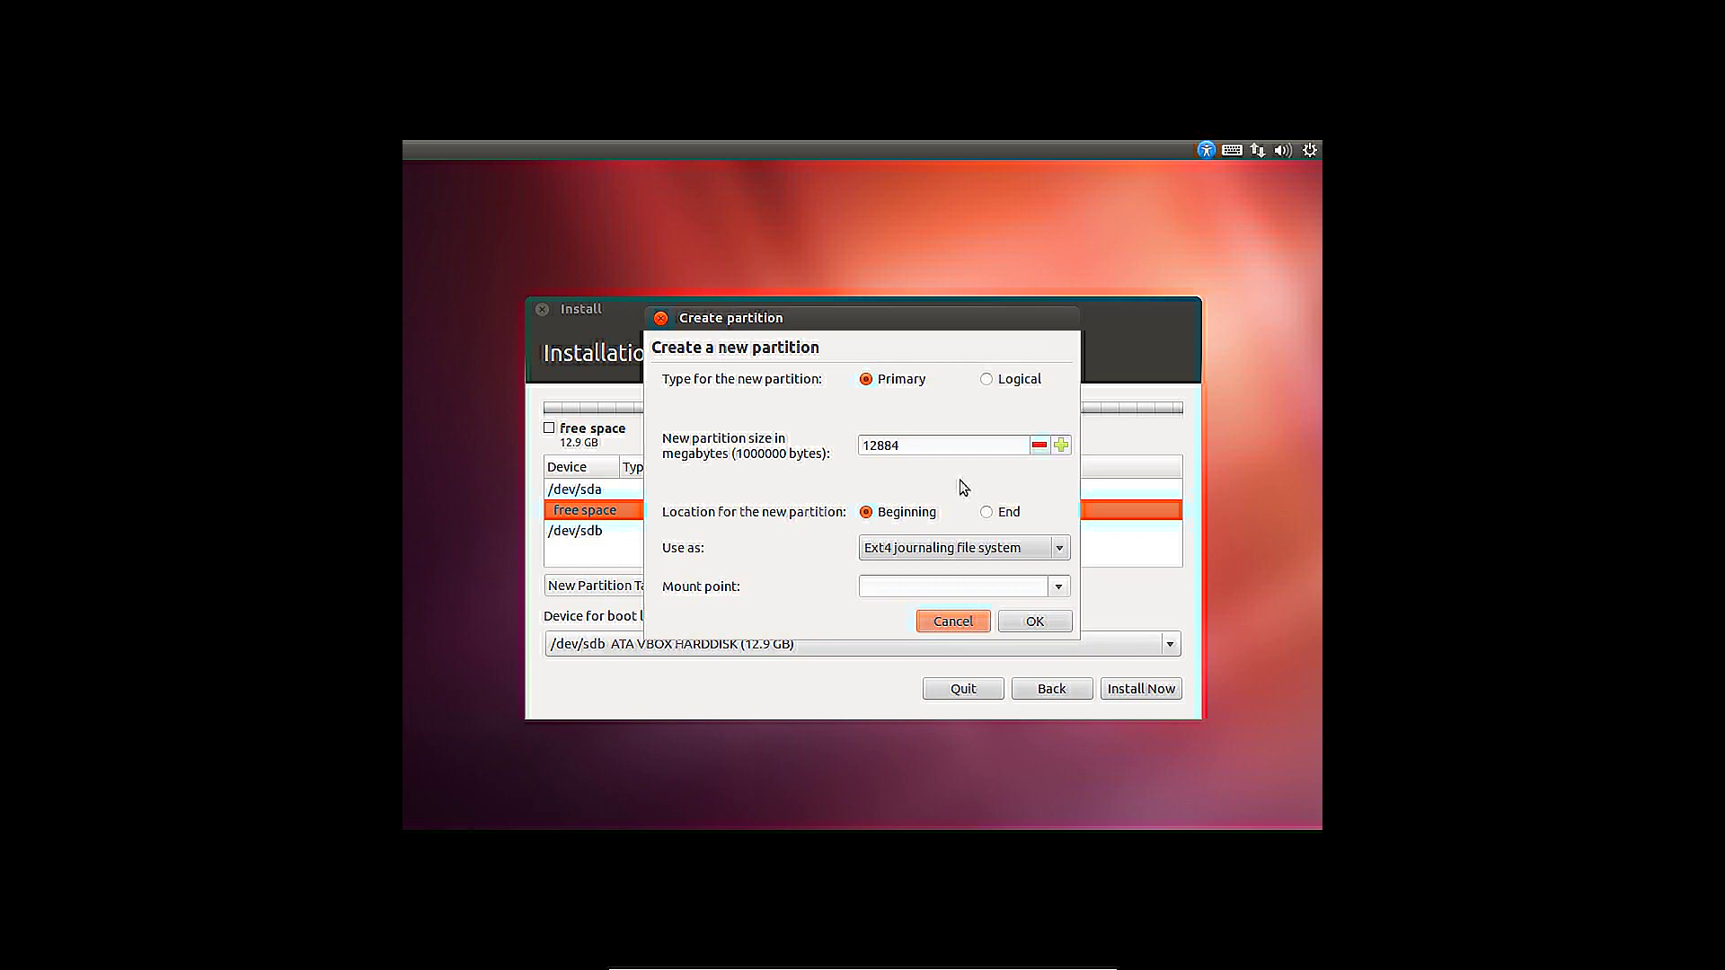
left_click_drag(952, 447, 781, 444)
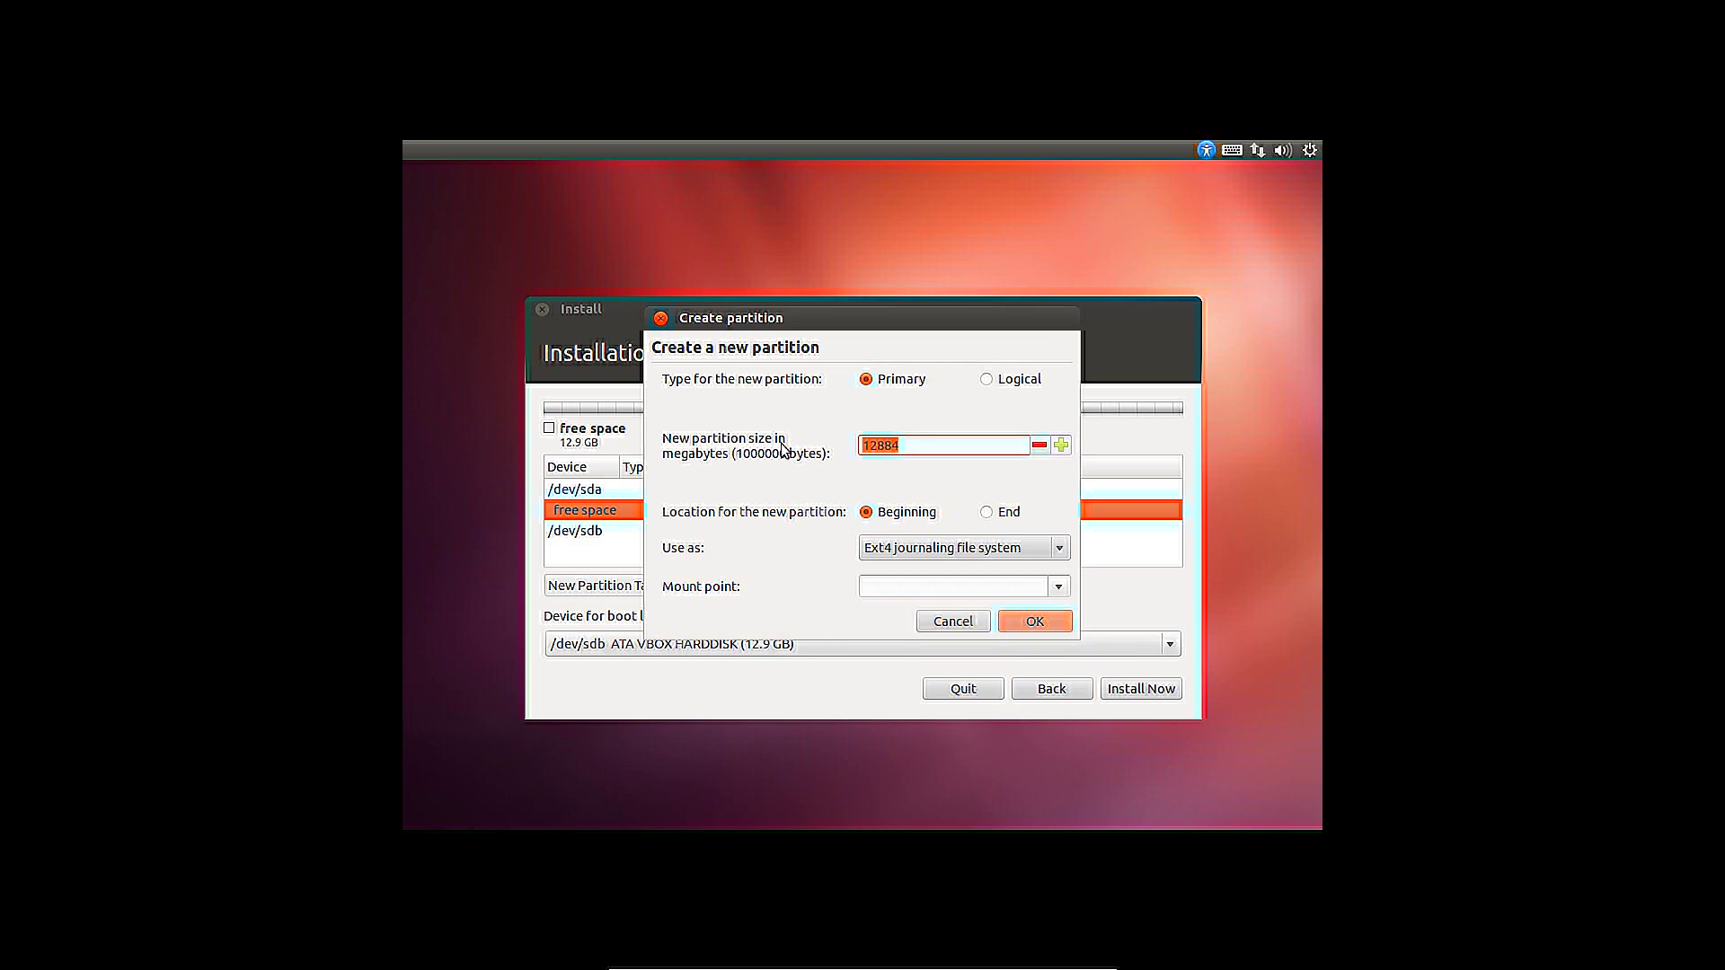
type("2048")
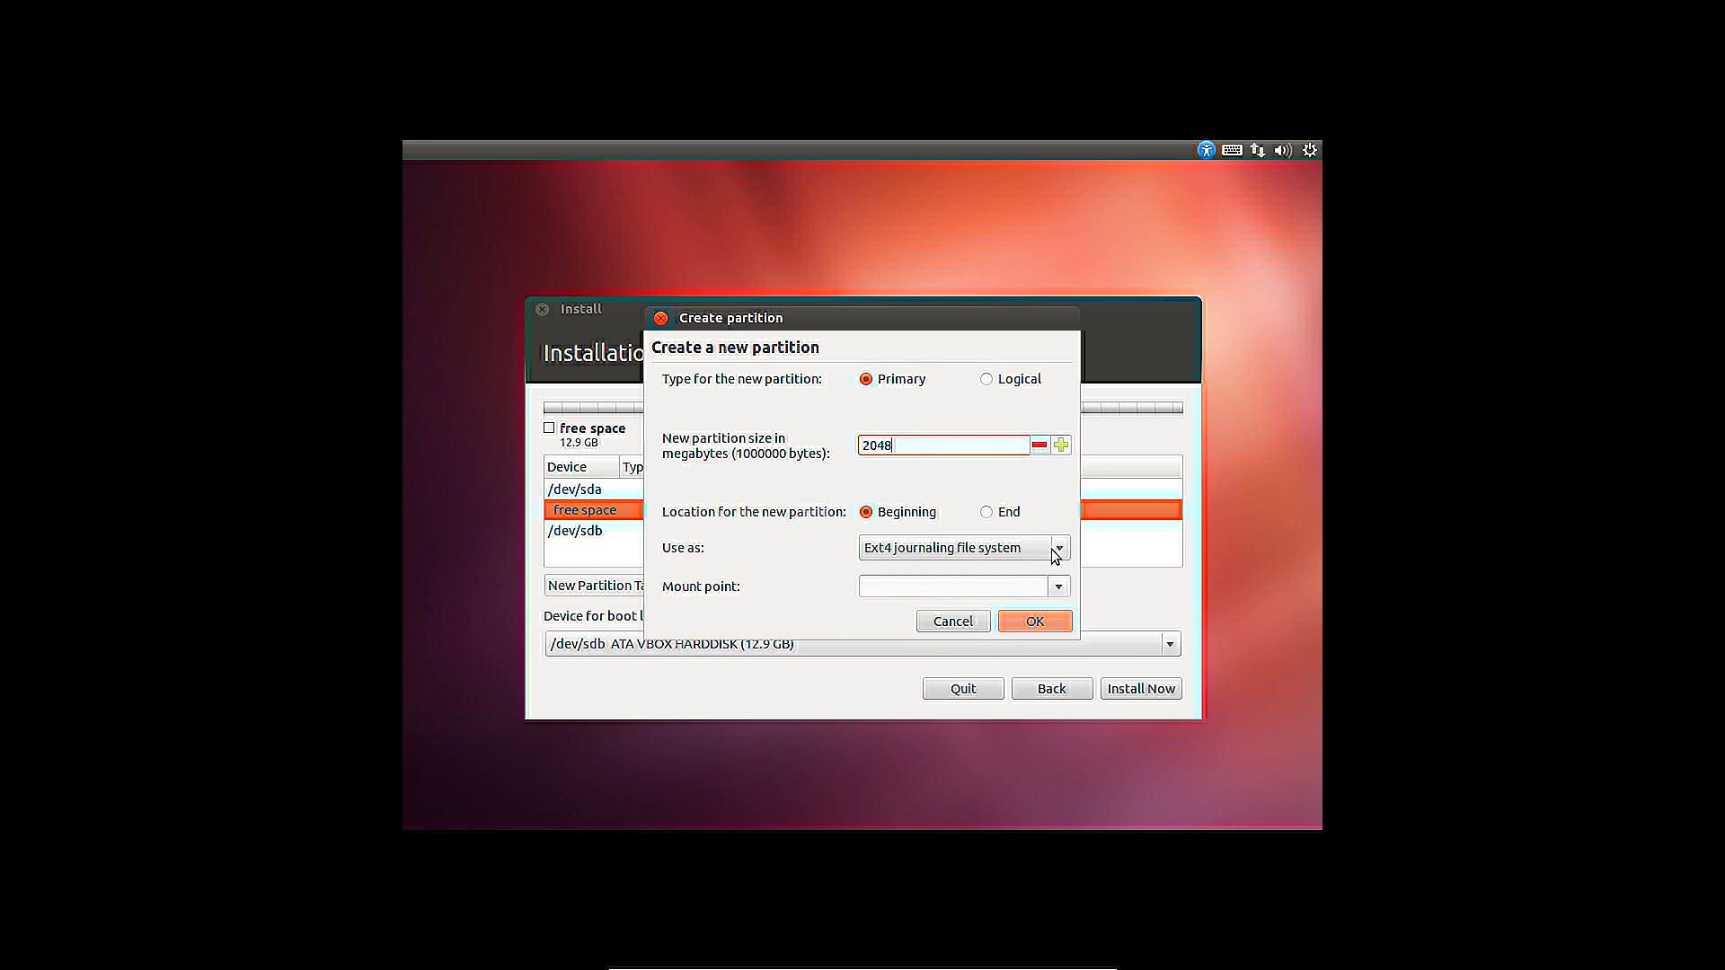
left_click(1056, 553)
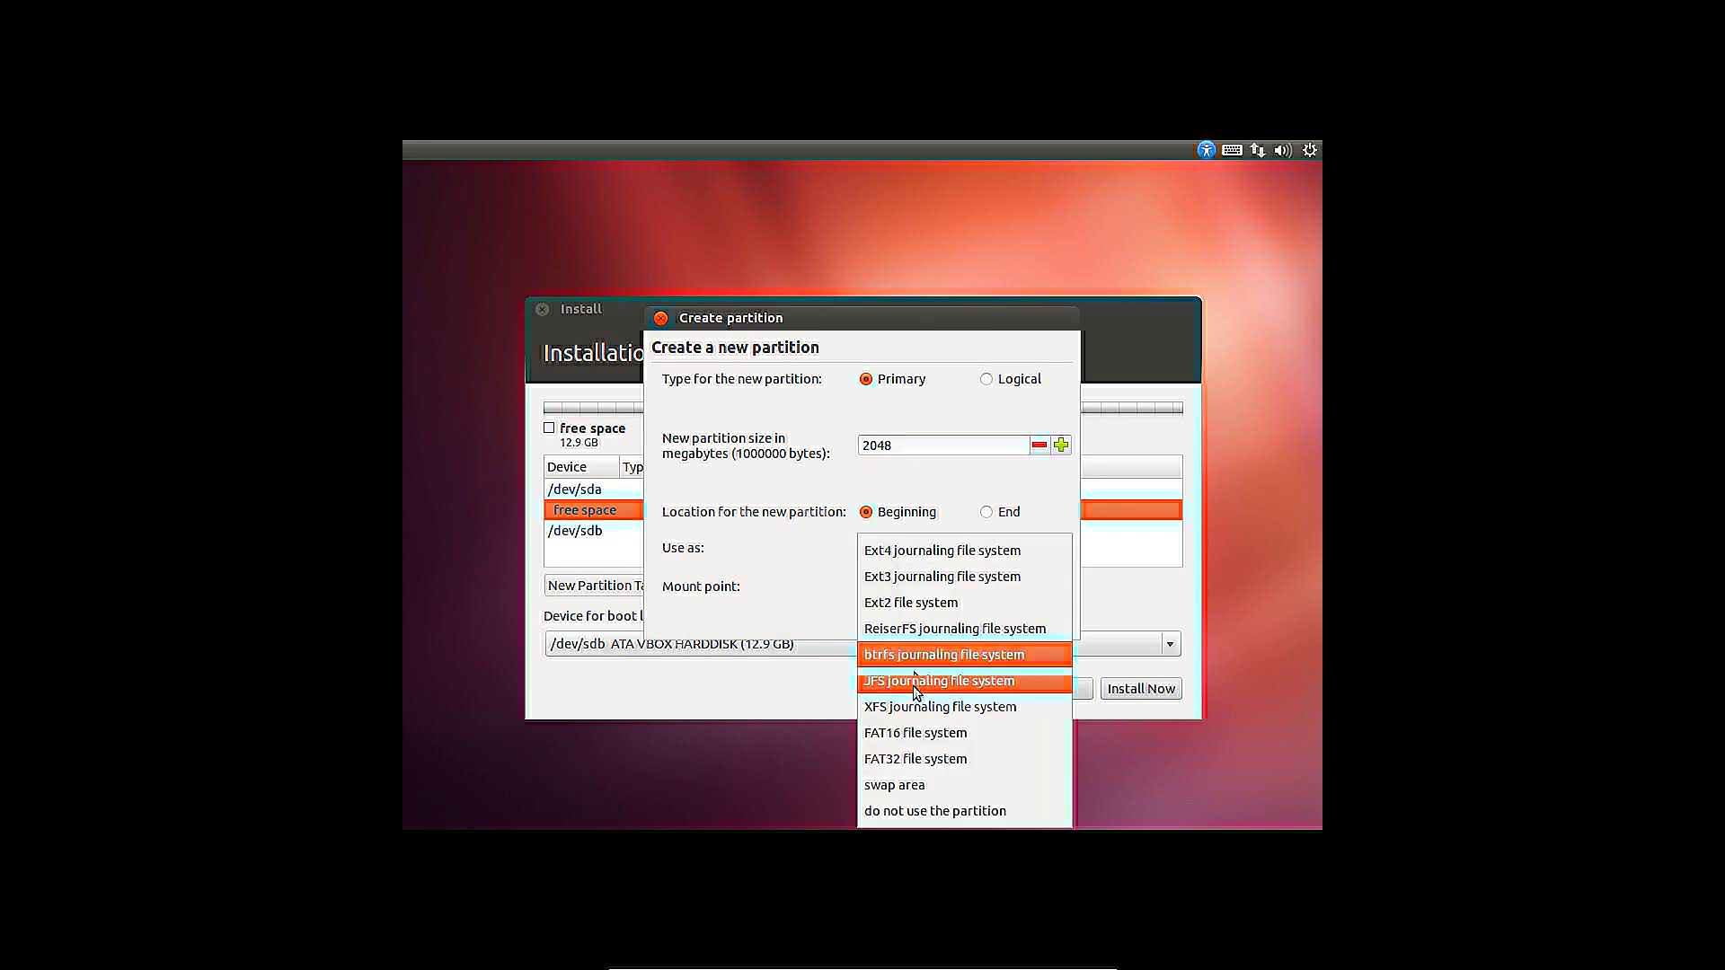
left_click(915, 787)
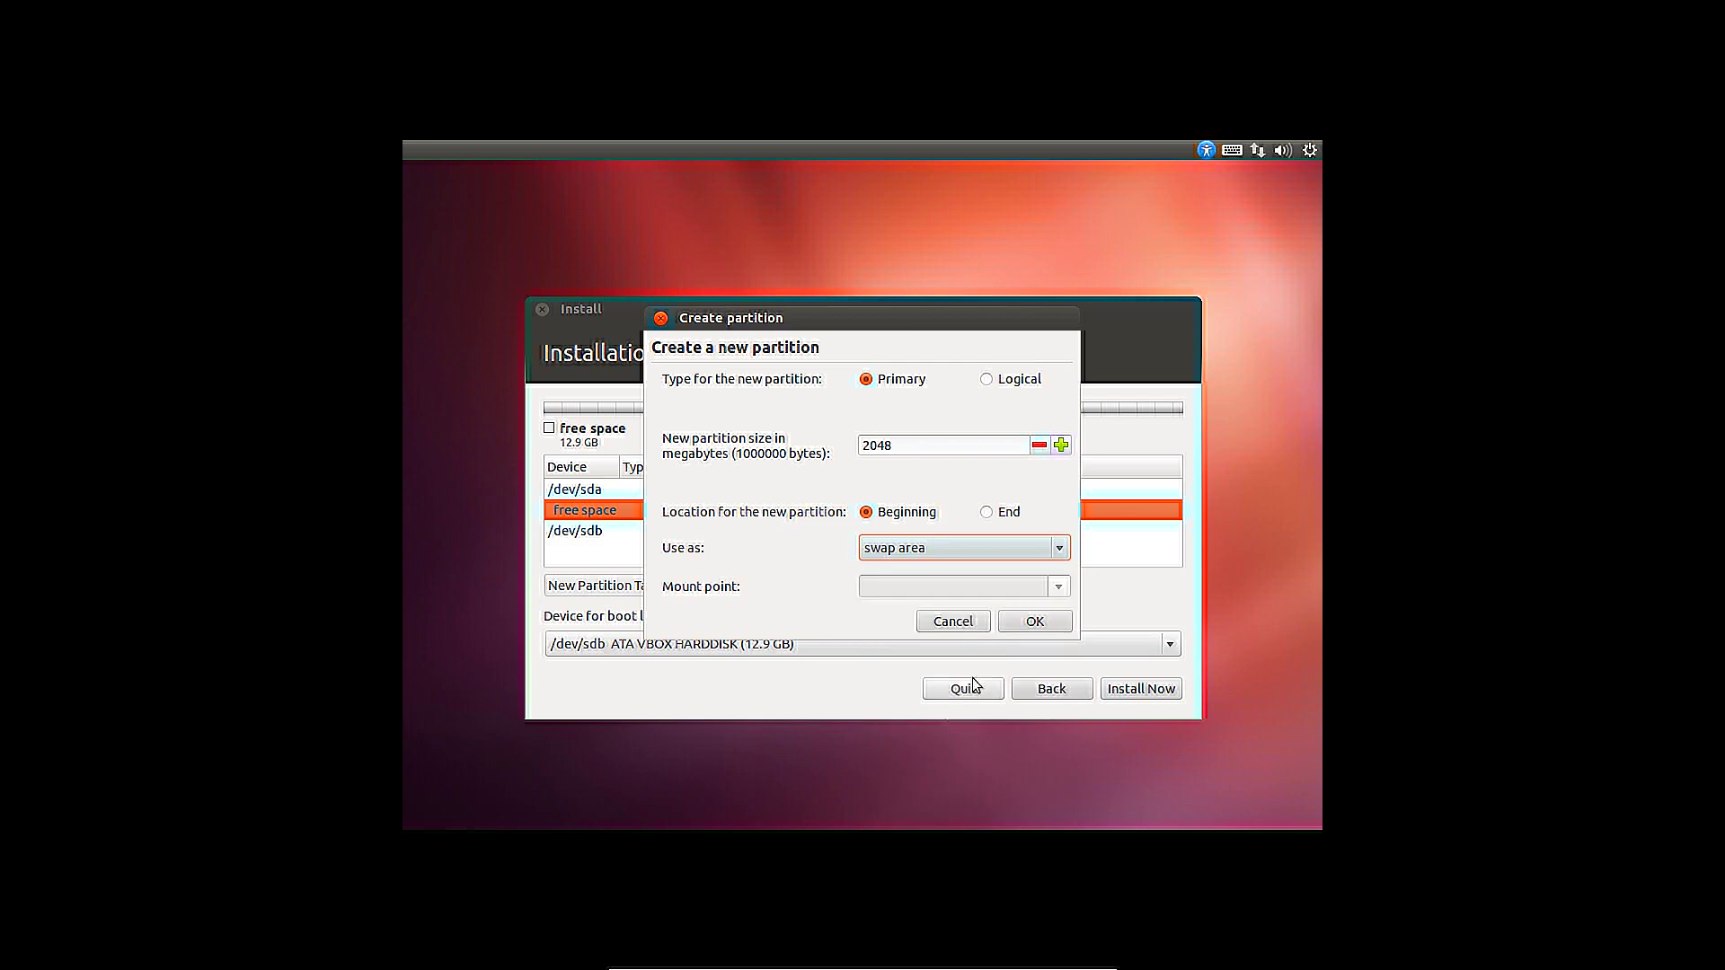
left_click(1006, 626)
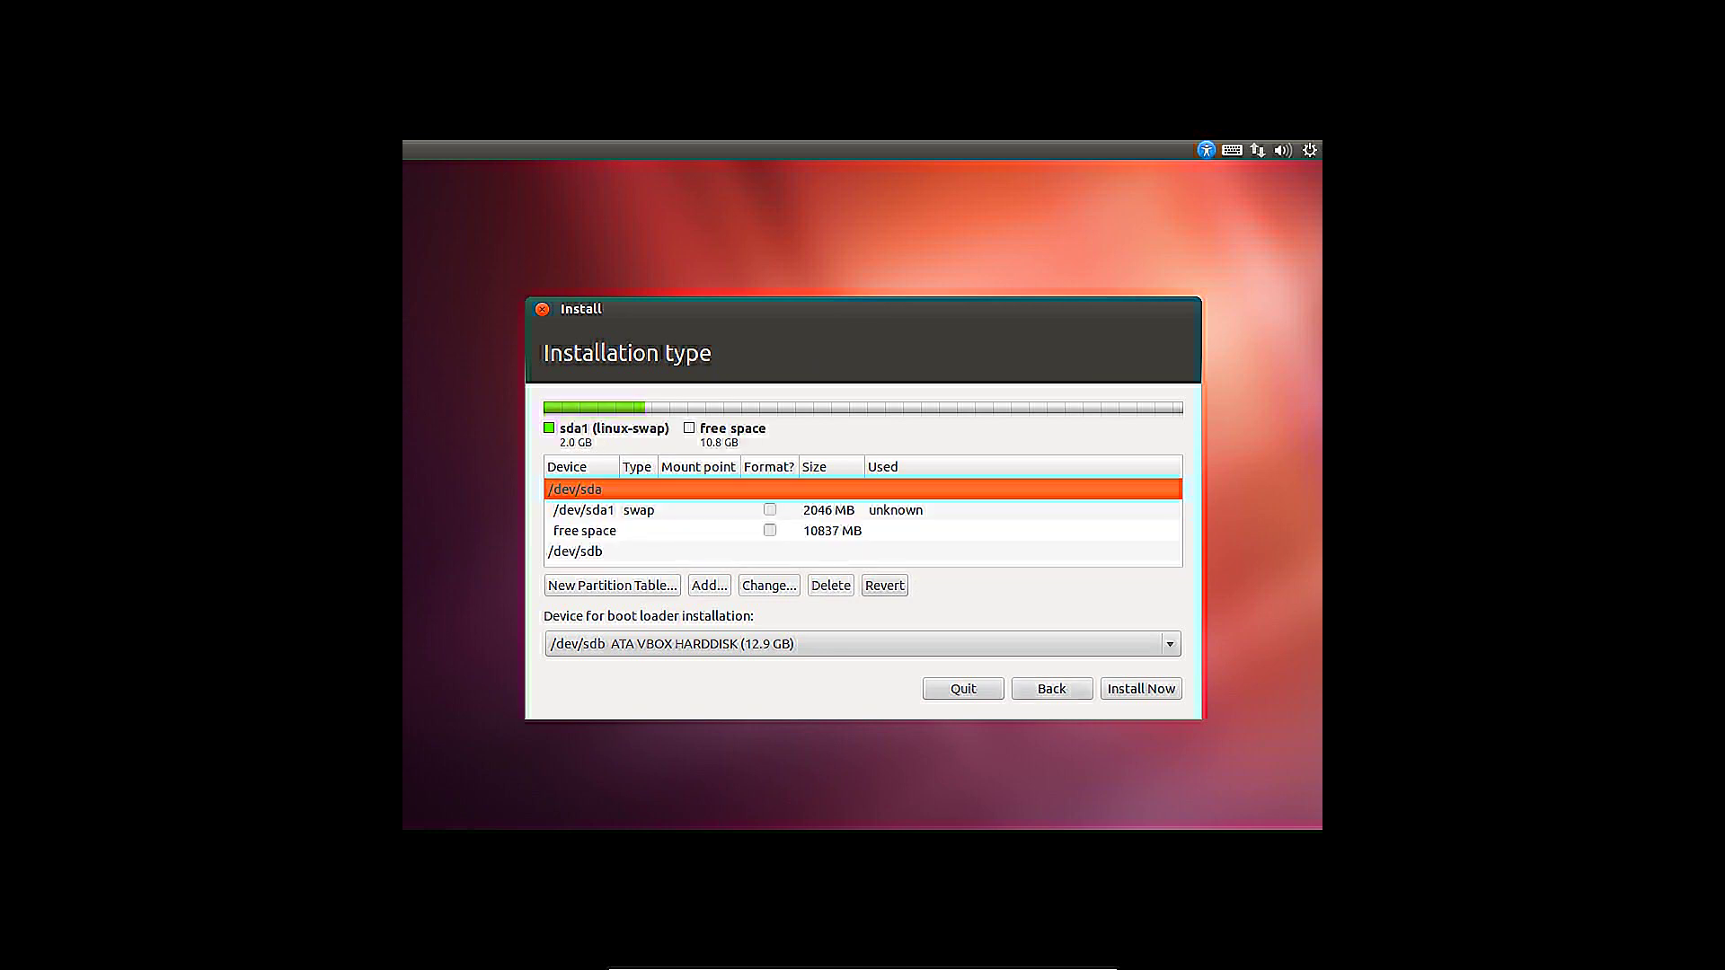
Create a root partition mounted at / in the remaining free space
left_click(665, 532)
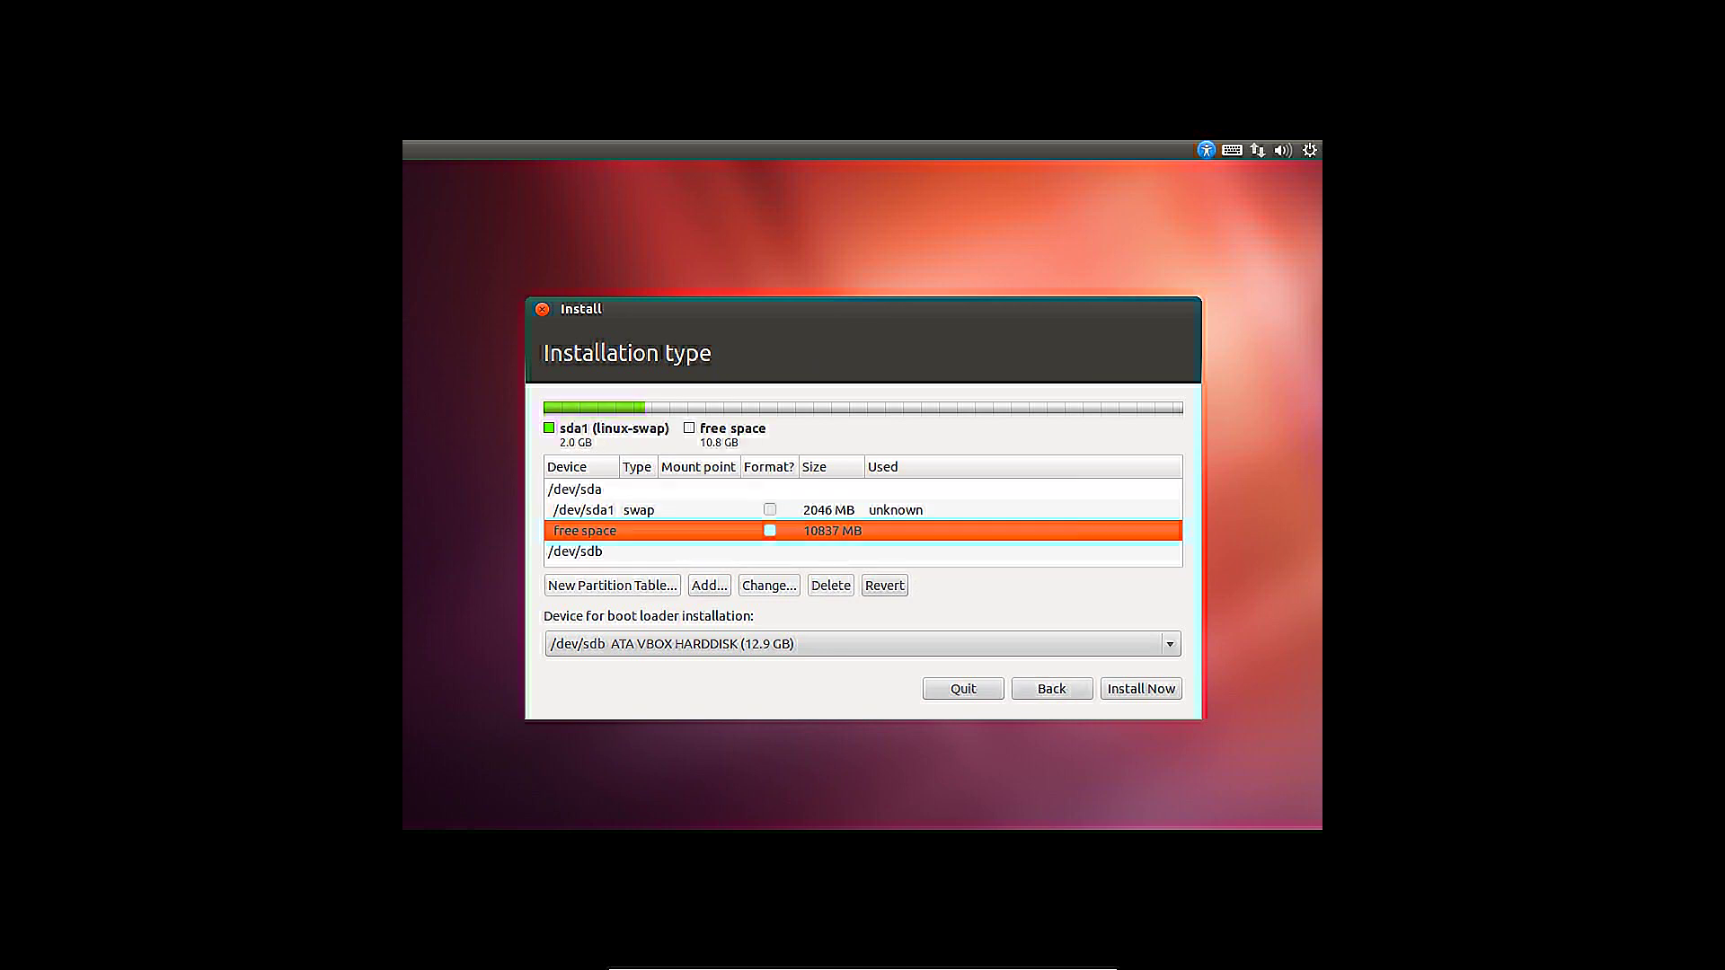
left_click(708, 585)
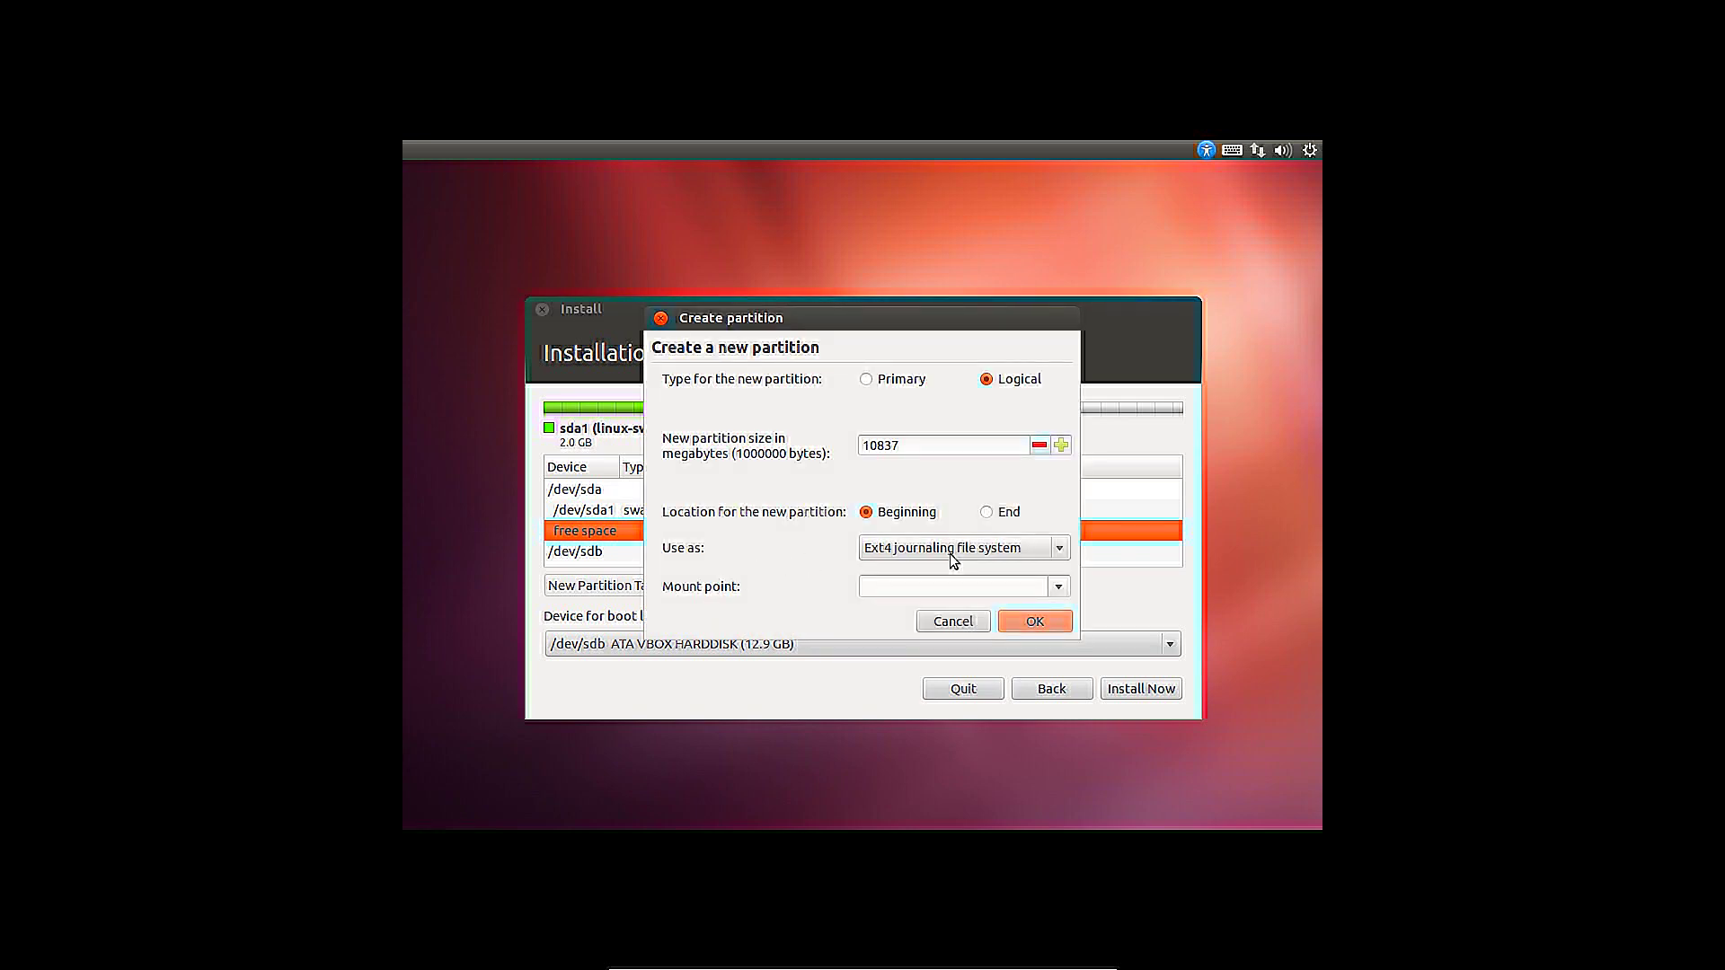
left_click(1057, 586)
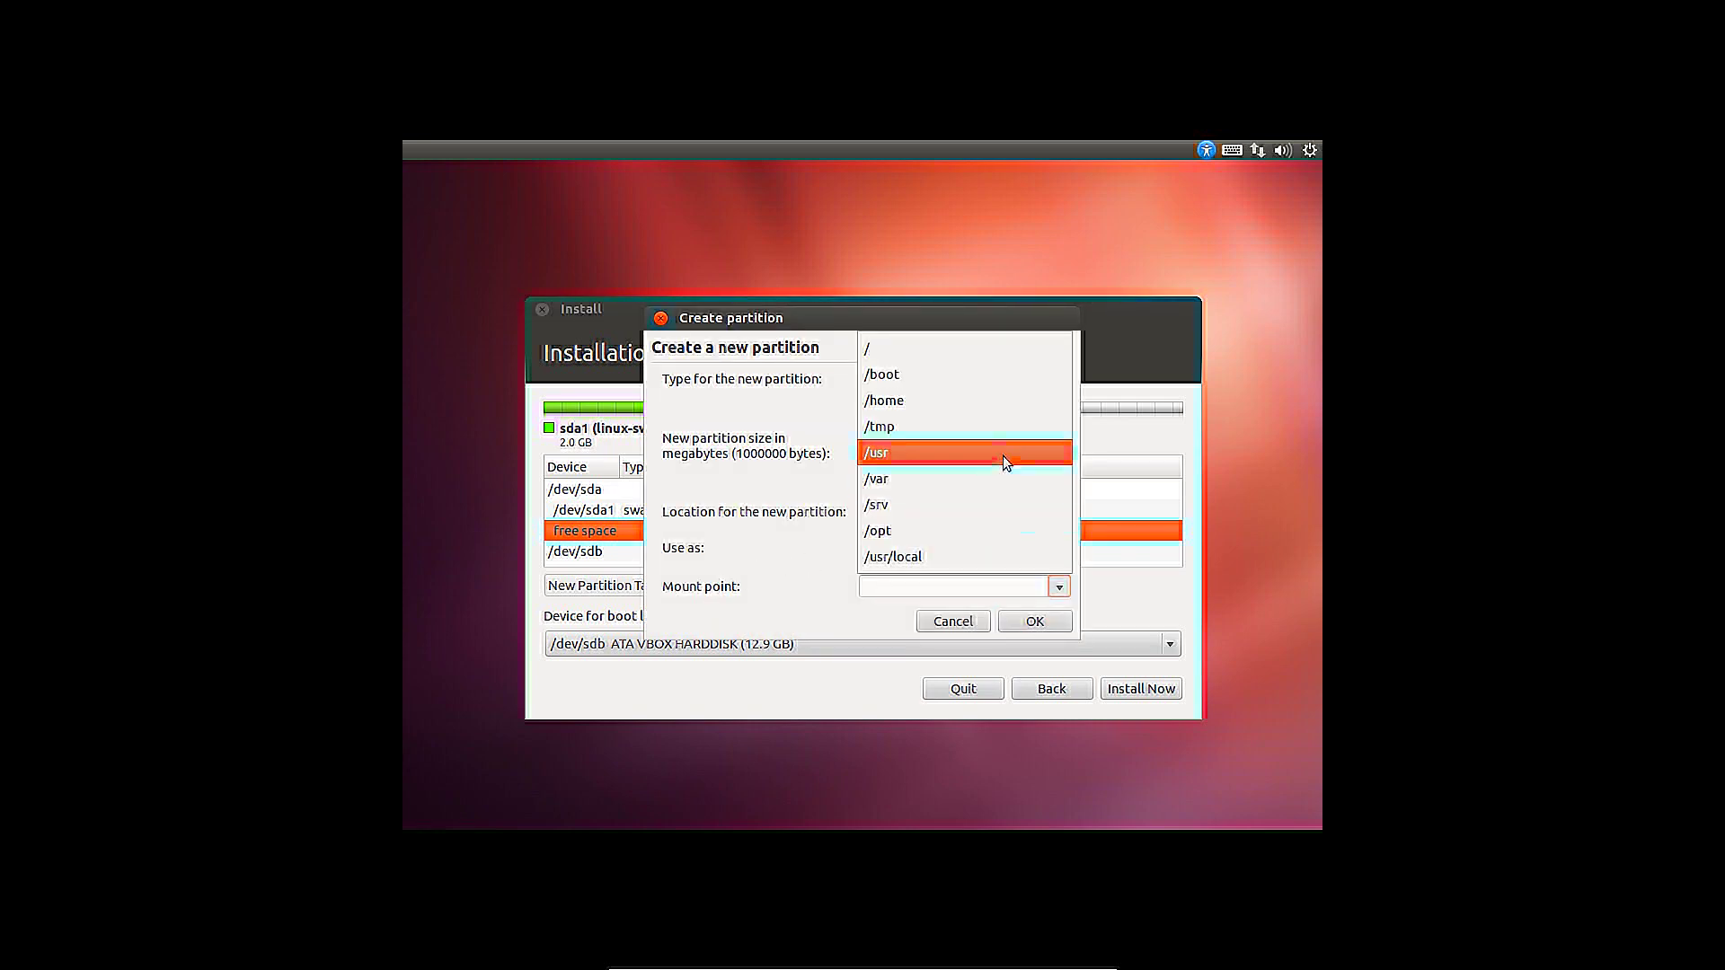
left_click(974, 356)
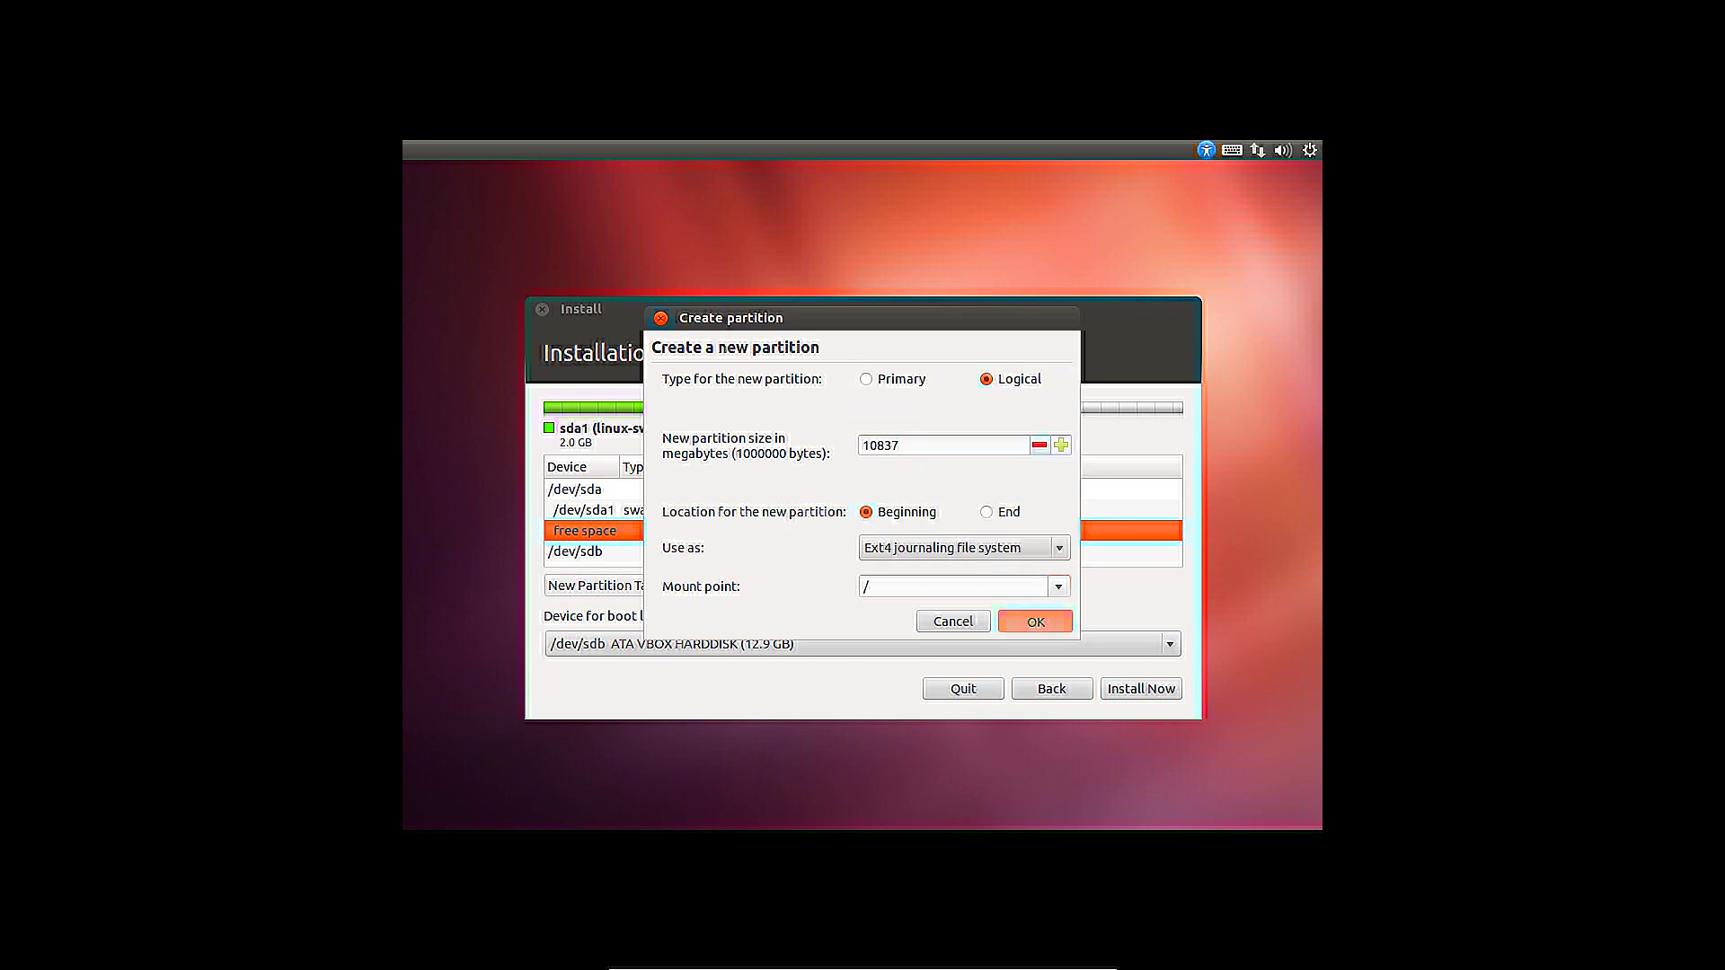
left_click(1029, 621)
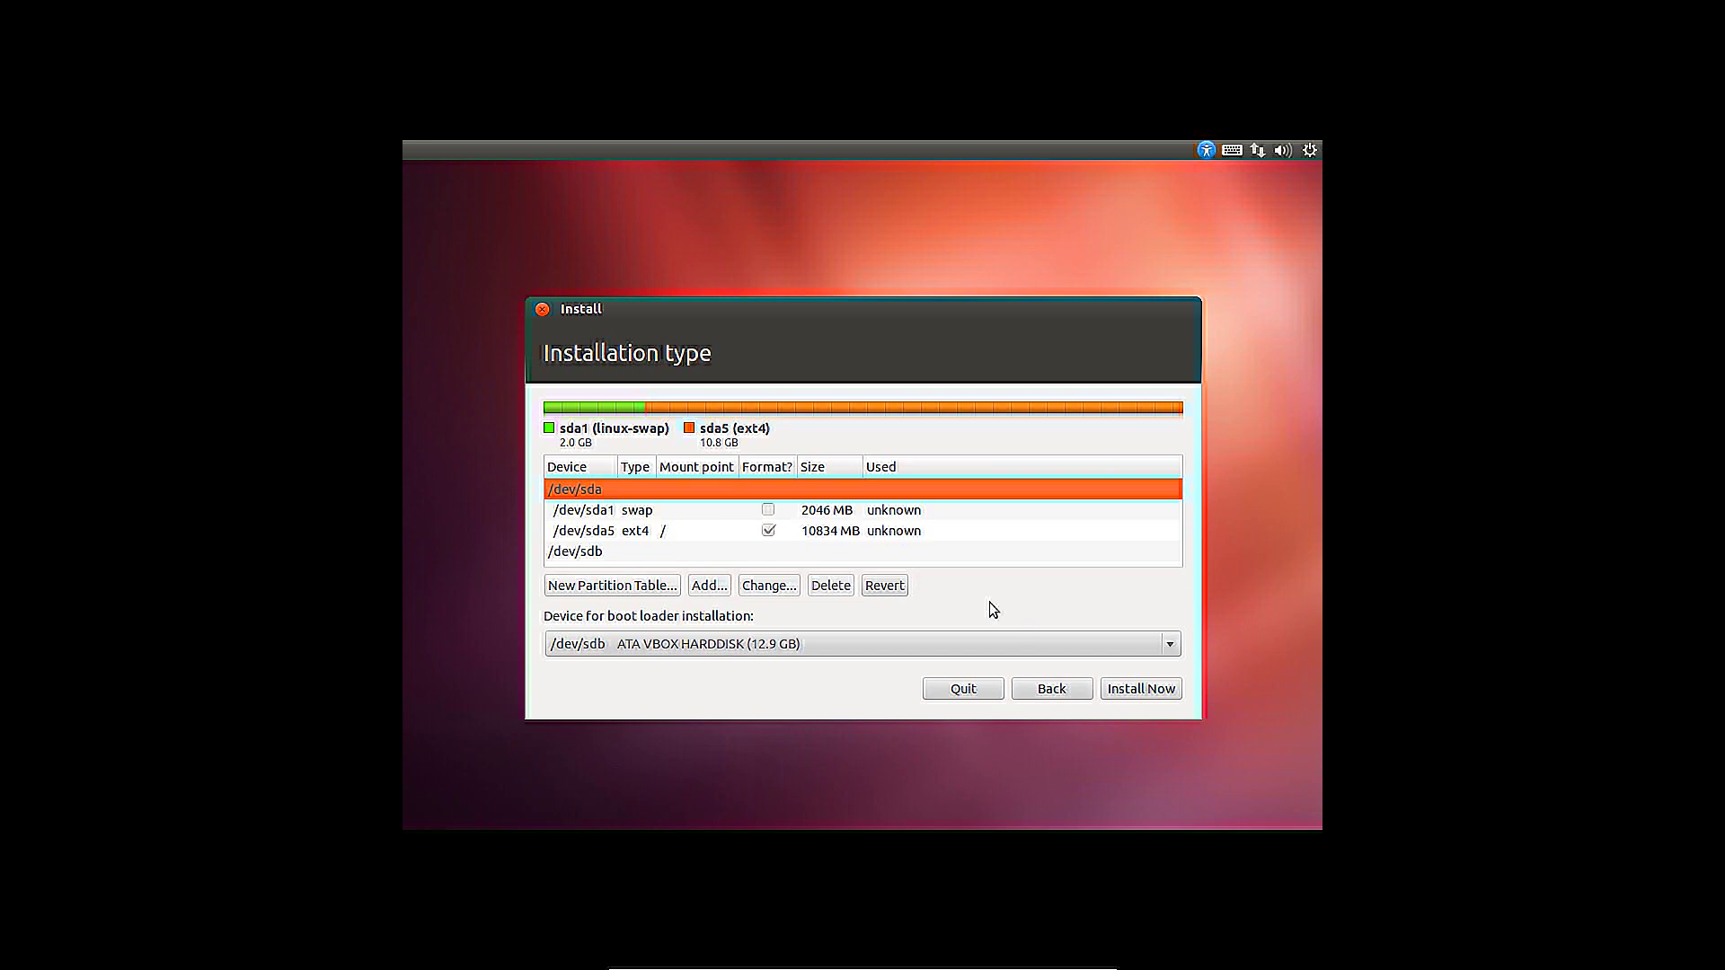
Put the boot loader on /dev/sda and start the installation
left_click(609, 648)
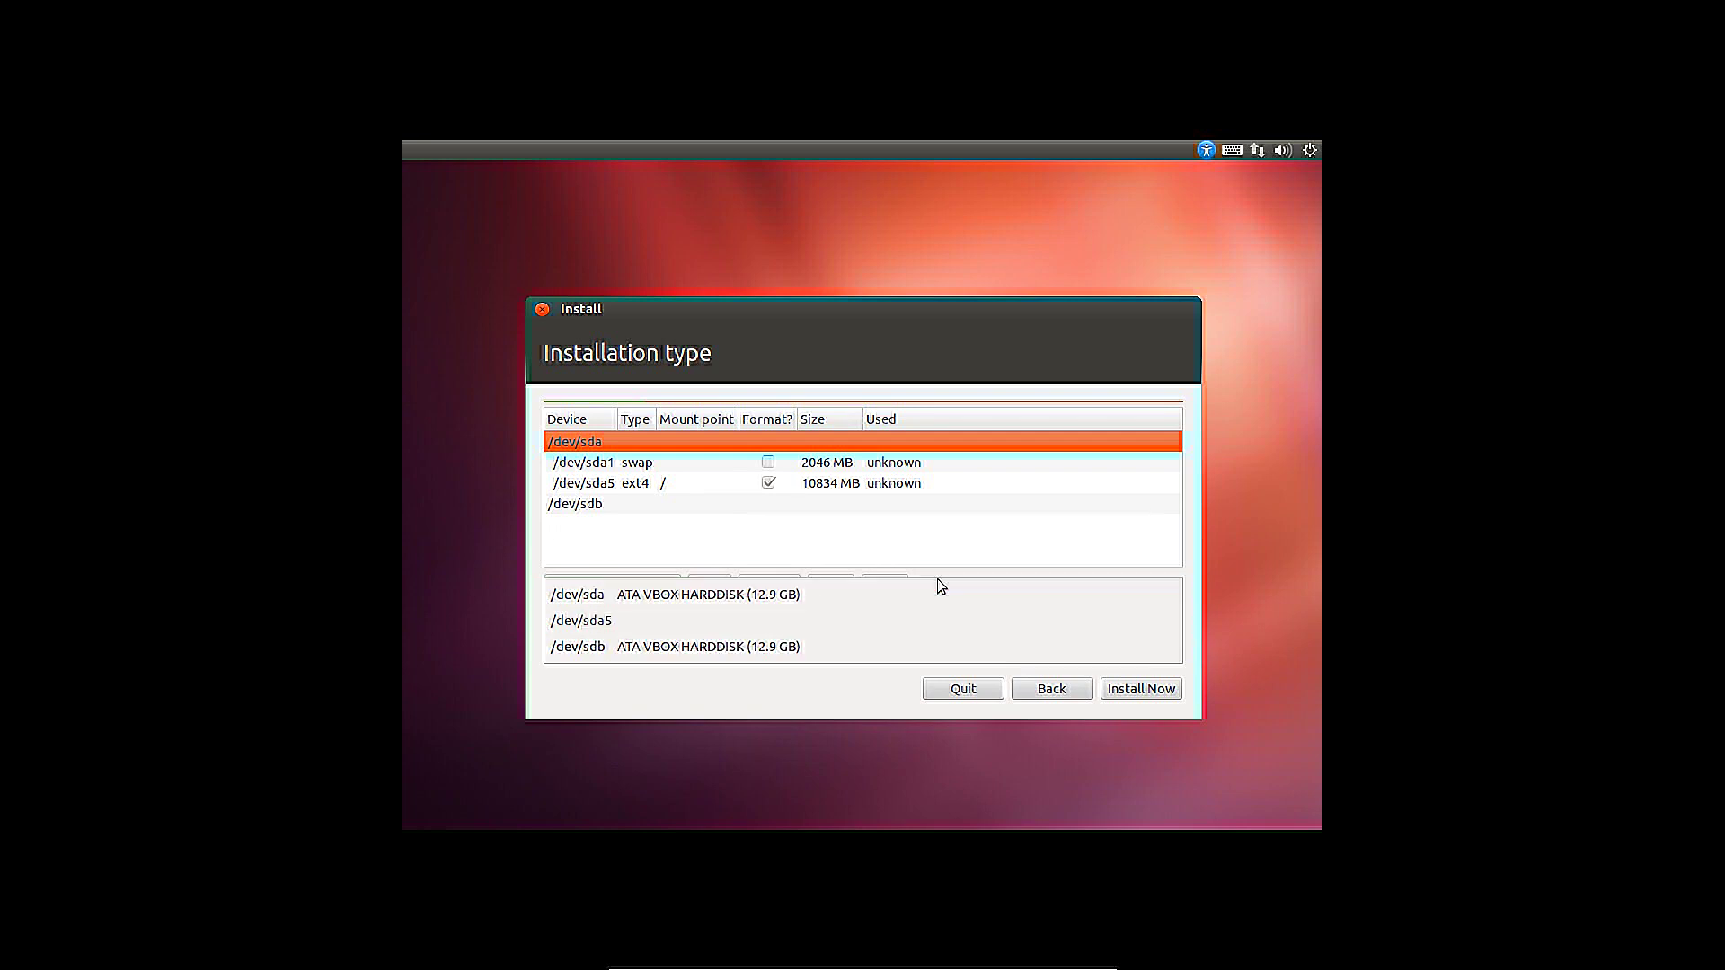
left_click(807, 593)
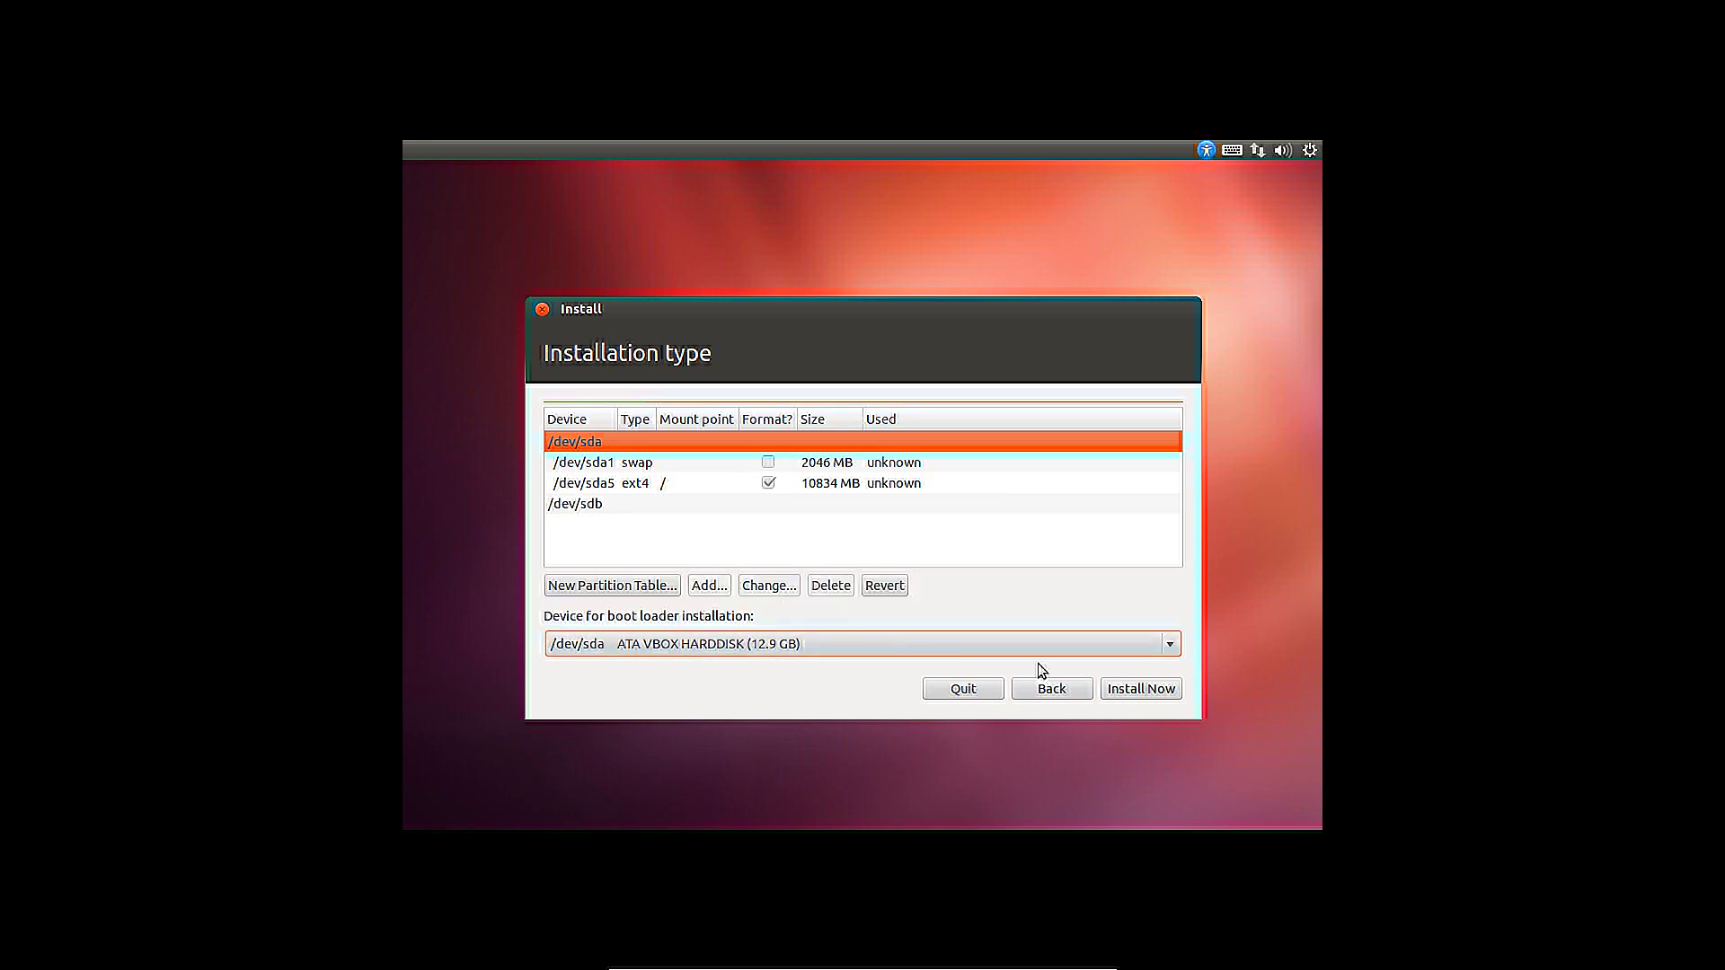
left_click(1109, 689)
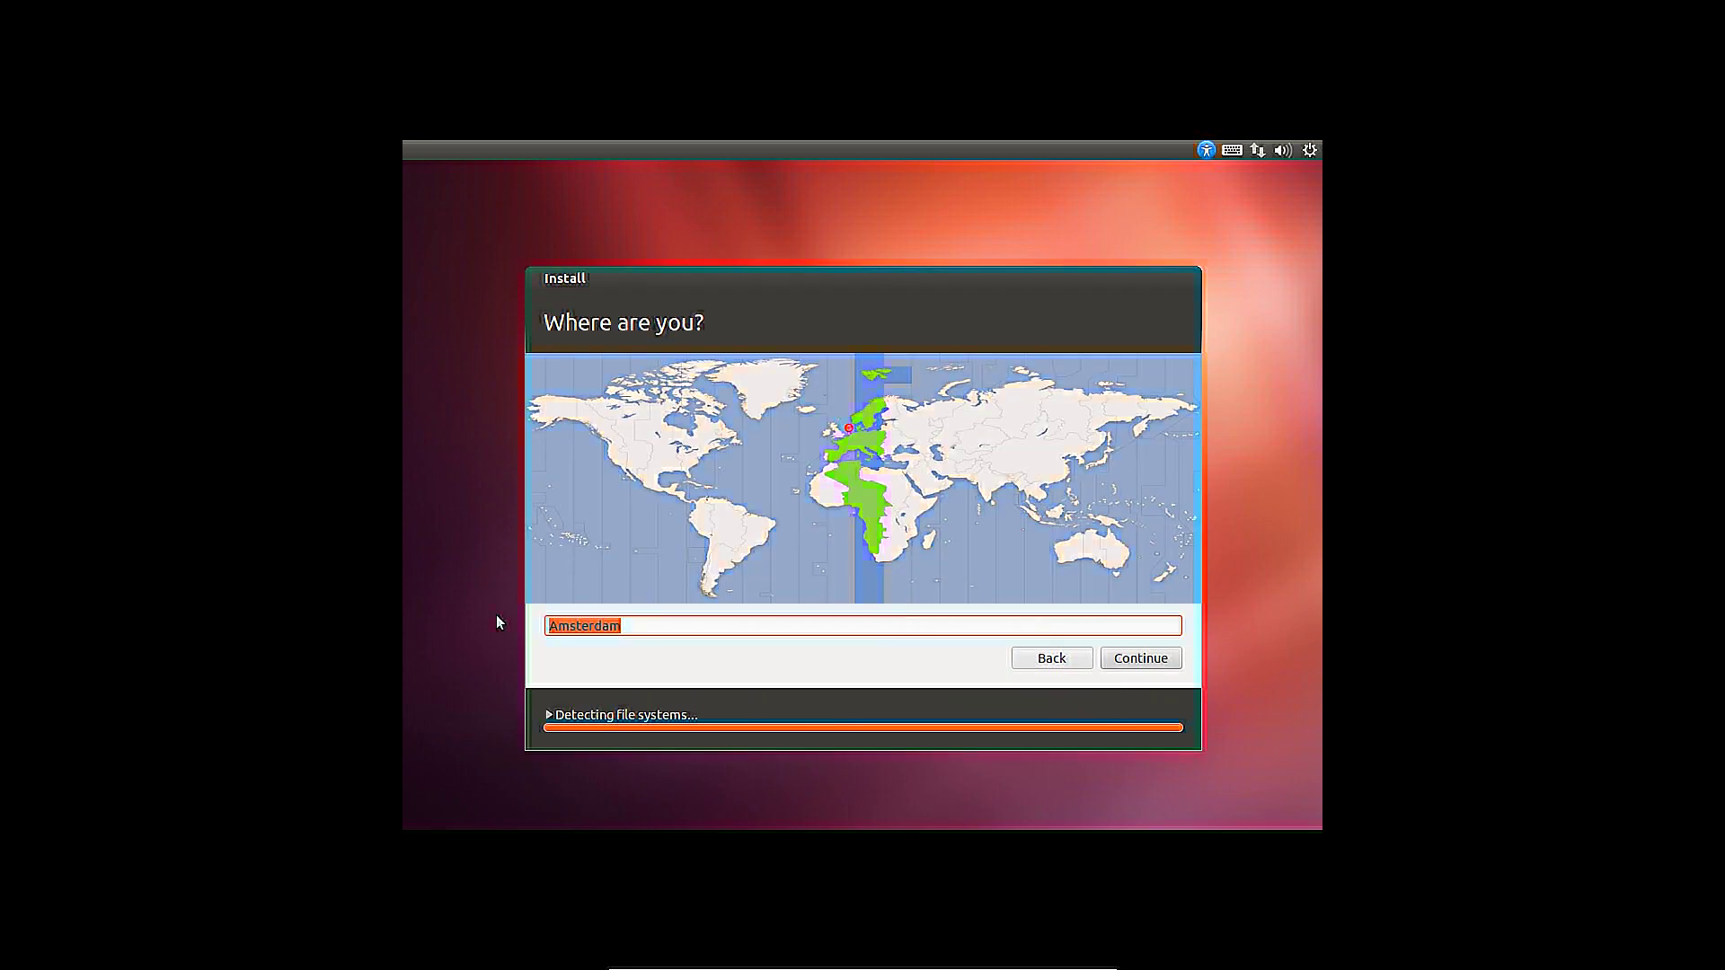
Type London, replace it with Amsterdam, accept the Amsterdam suggestion, and continue
type("London")
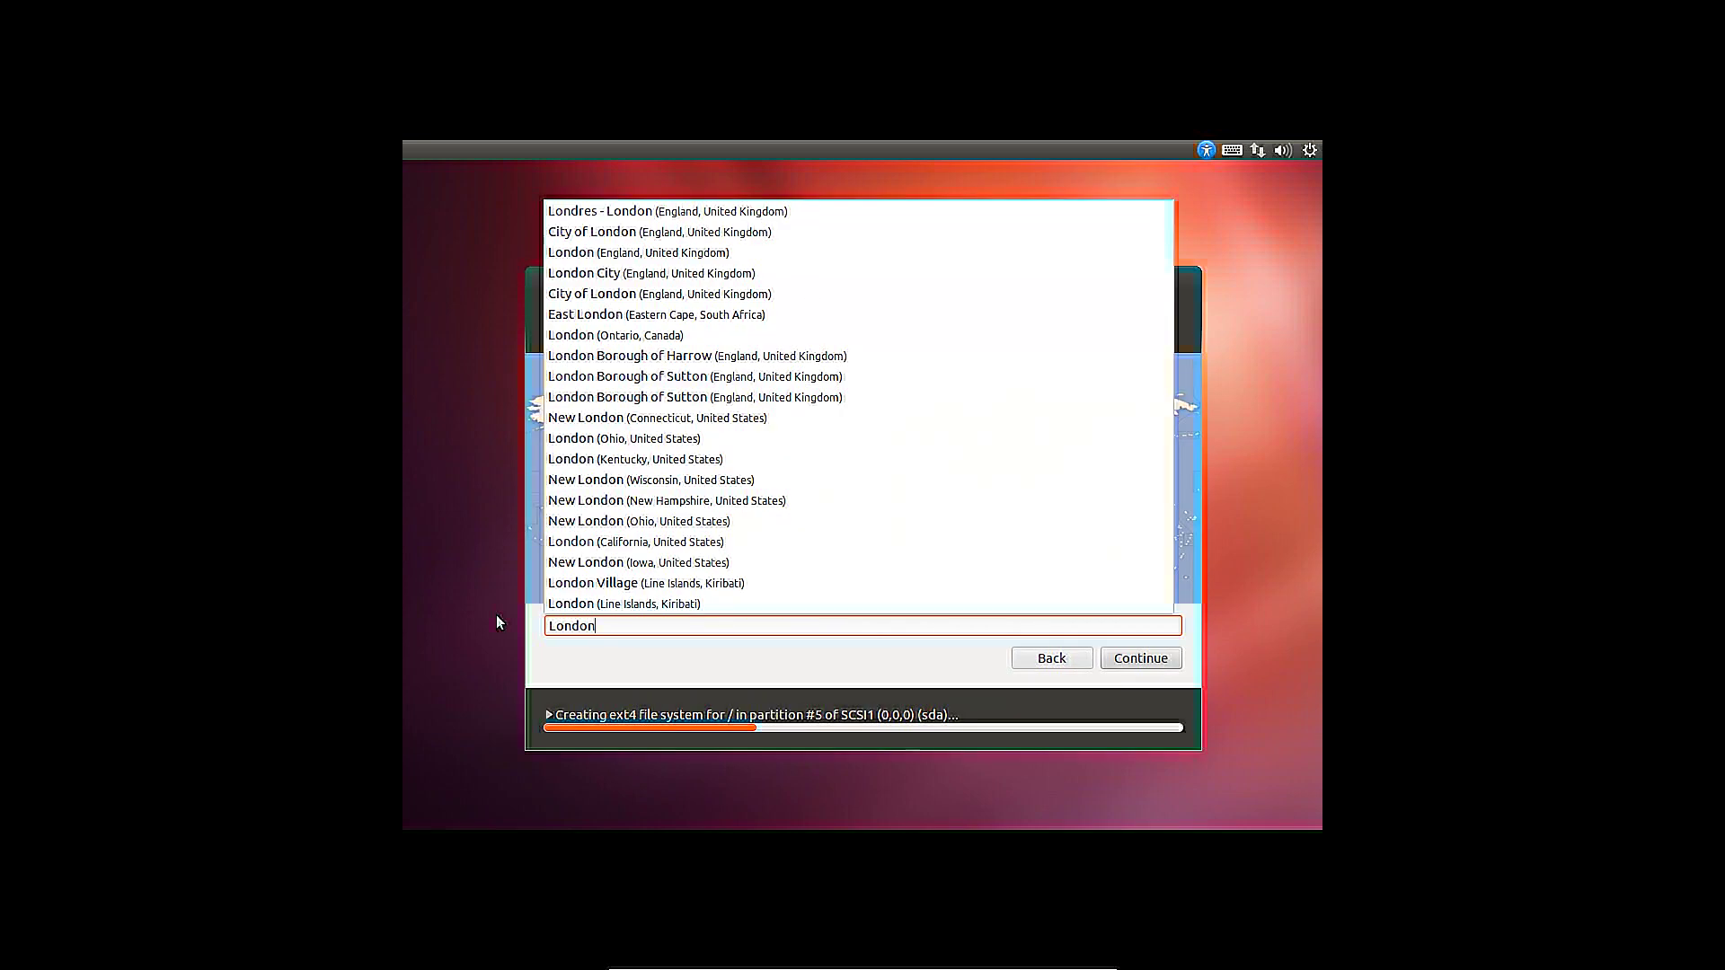
triple_click(667, 629)
type("Amsterdam")
key("Down")
key("Return")
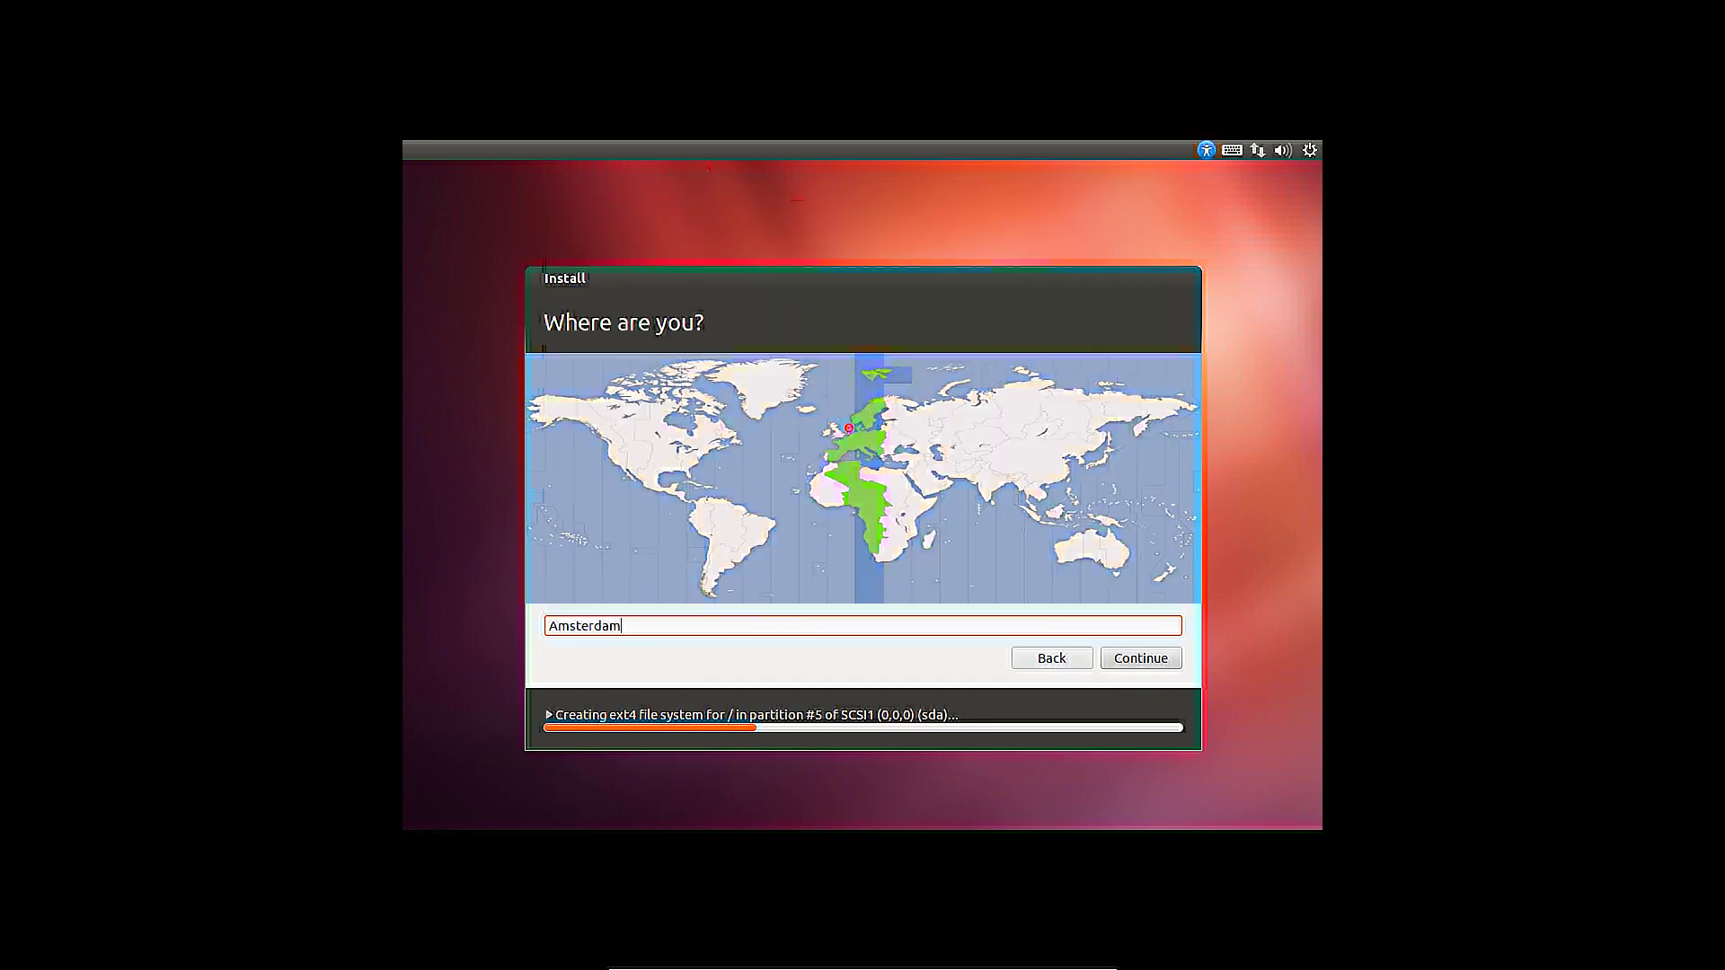
left_click(1117, 658)
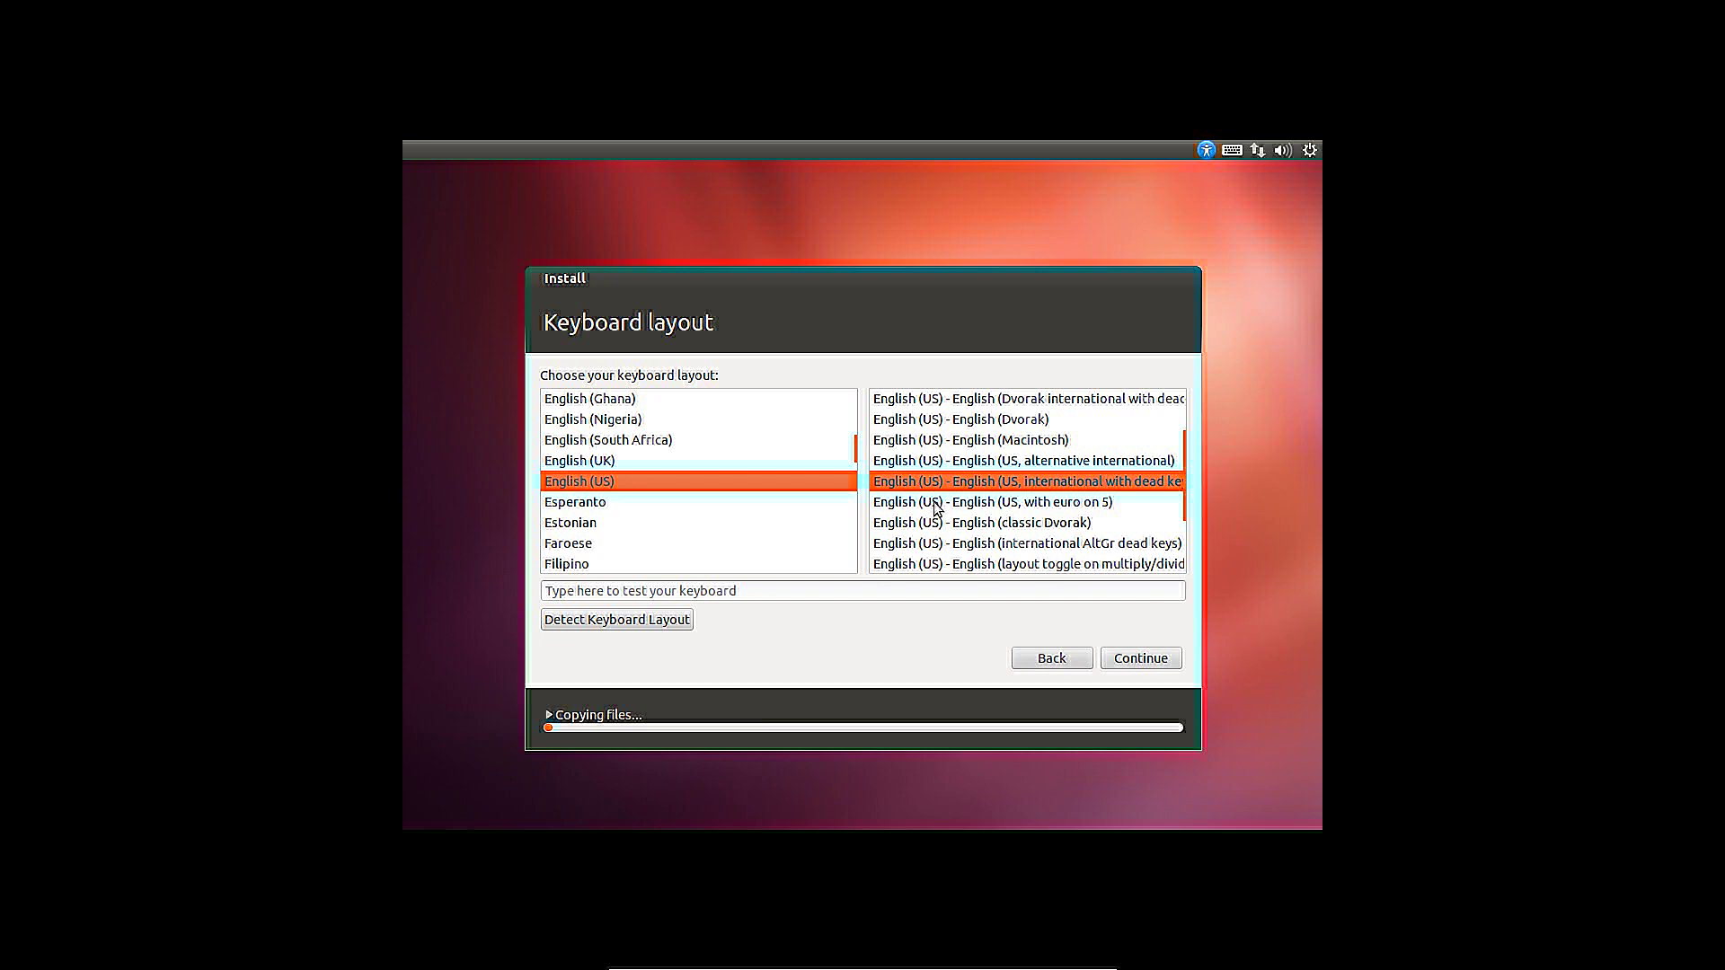
Try the Dutch keyboard layout, return to English (US), and continue
mouse_move(857, 459)
scroll(698, 480, "up", 4)
left_click(562, 400)
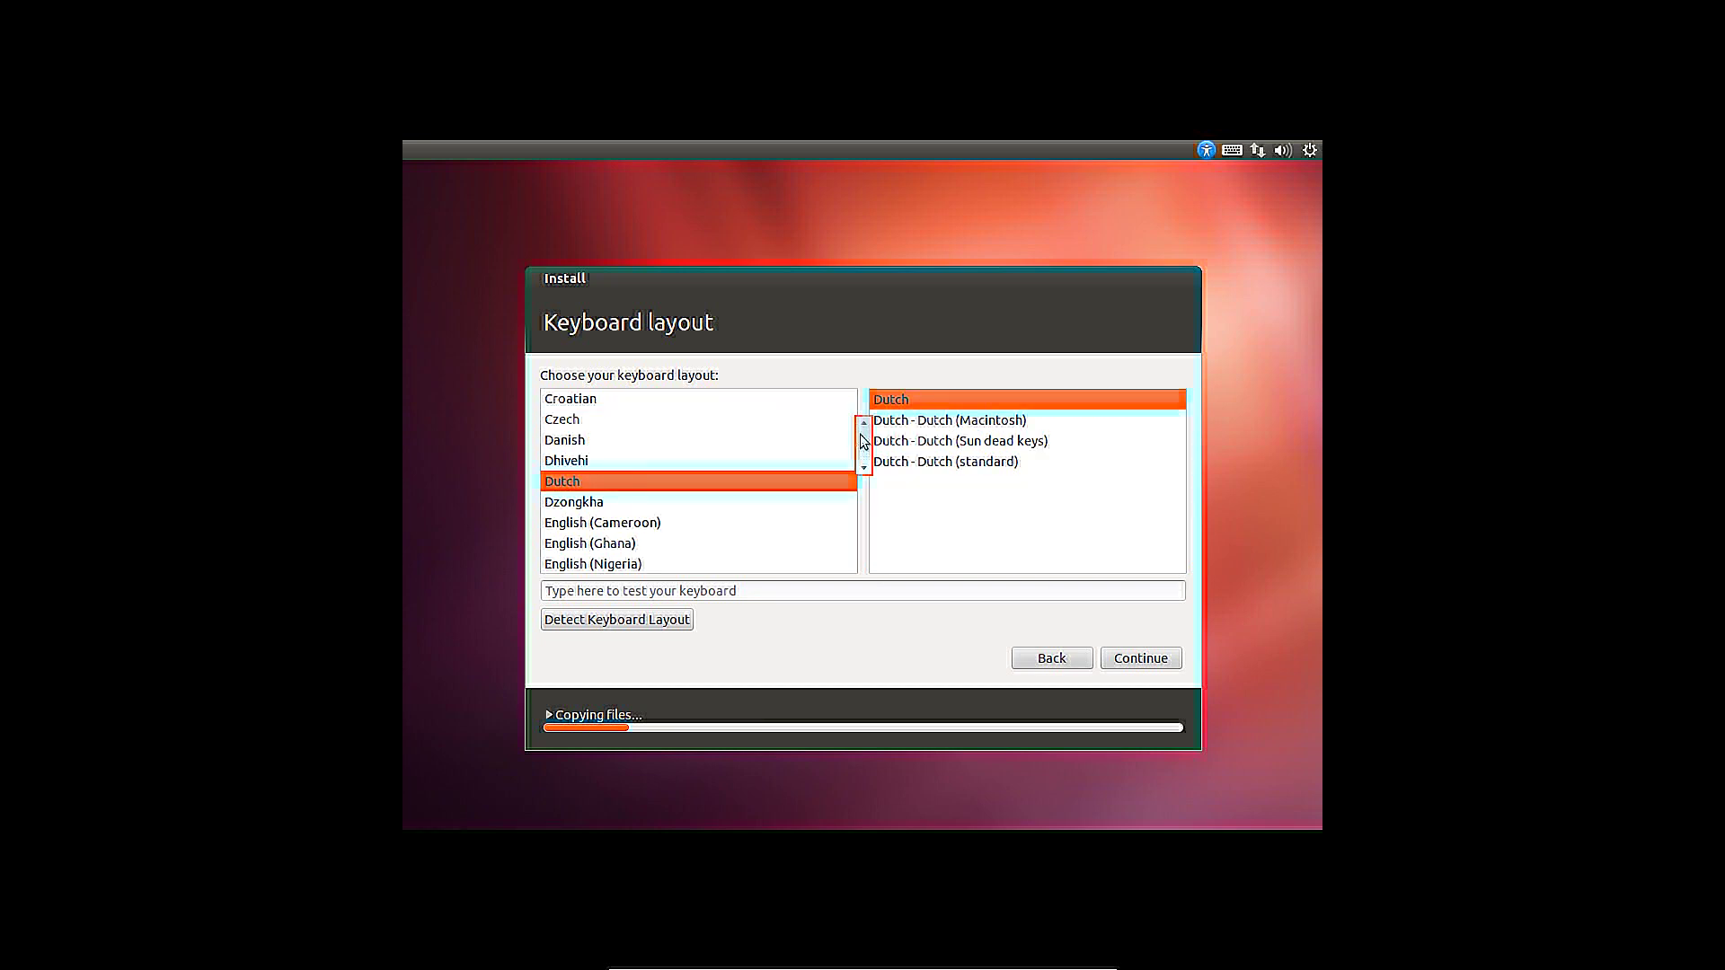
scroll(860, 436, "down", 2)
left_click(579, 499)
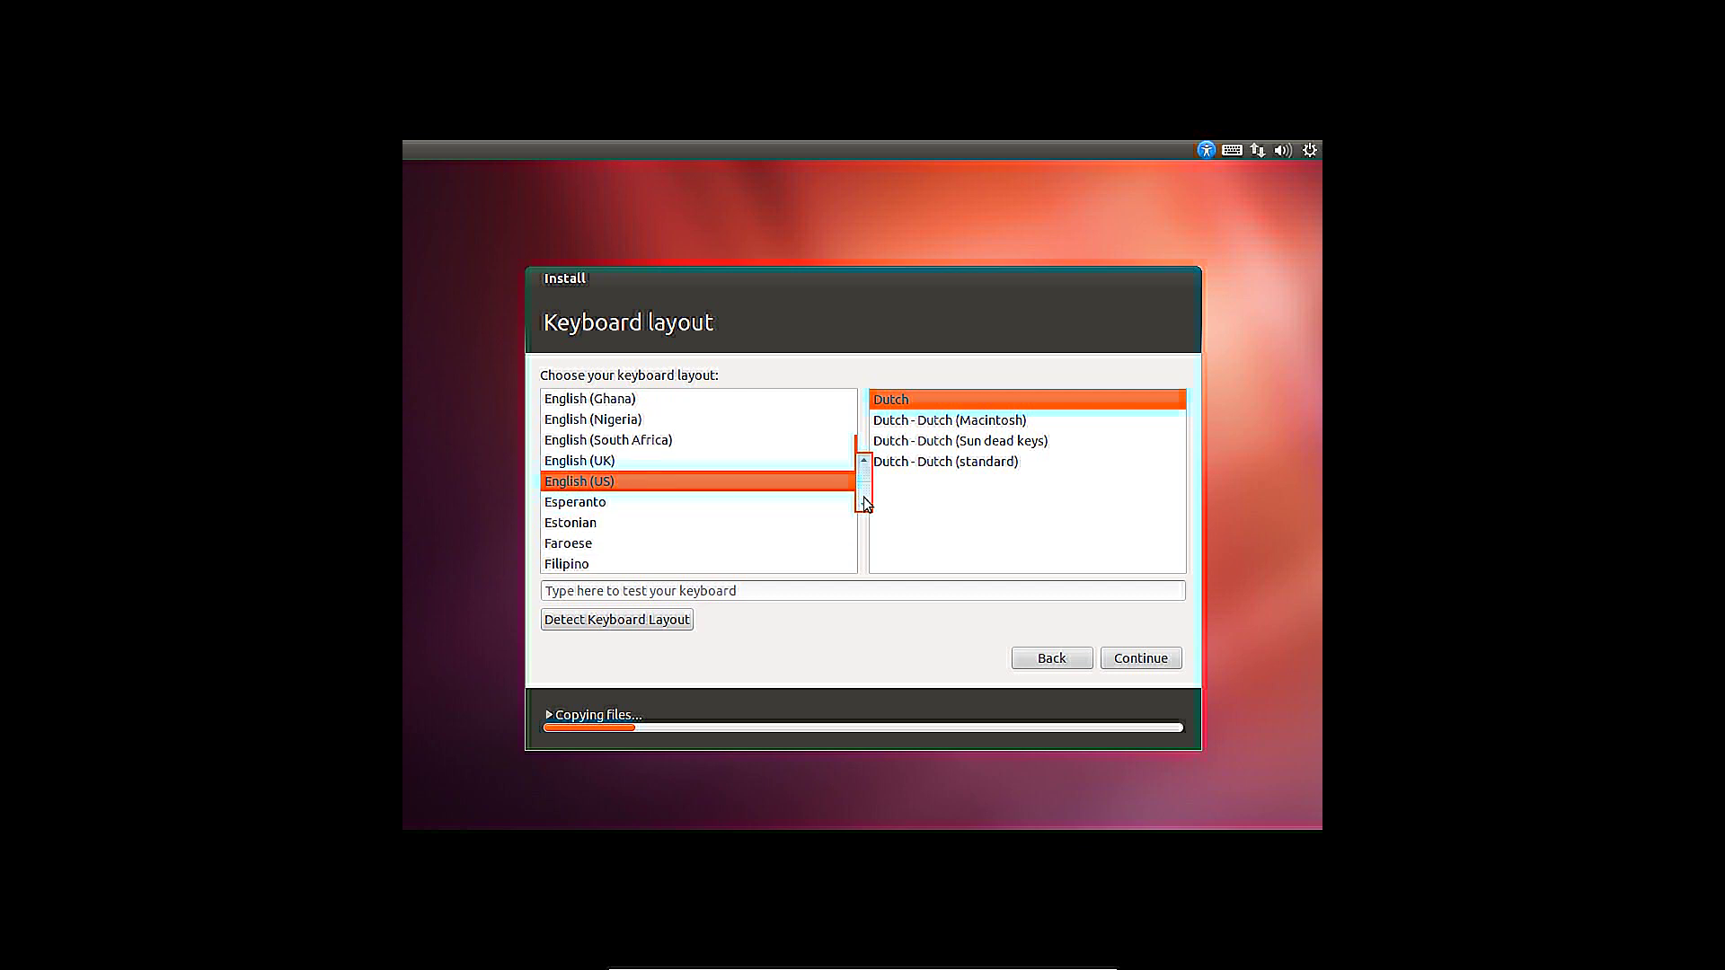
left_click(1114, 659)
Enter the user's full name, computer name TutorialBox, a username and the account password
key("Tab")
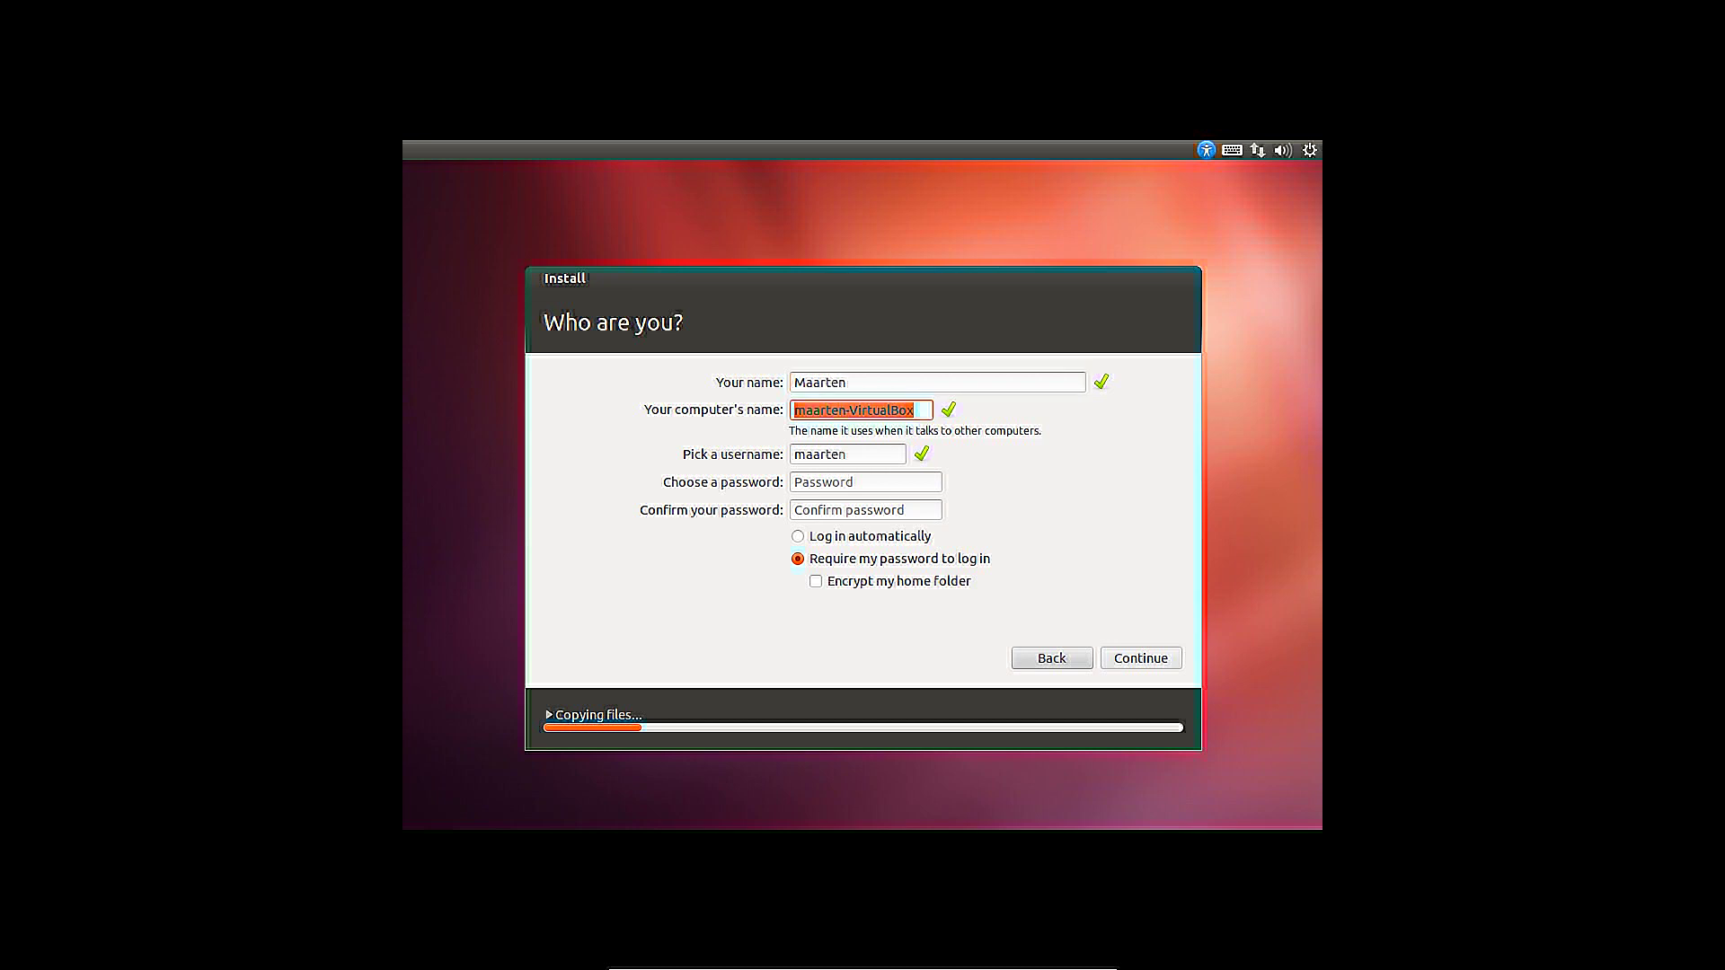
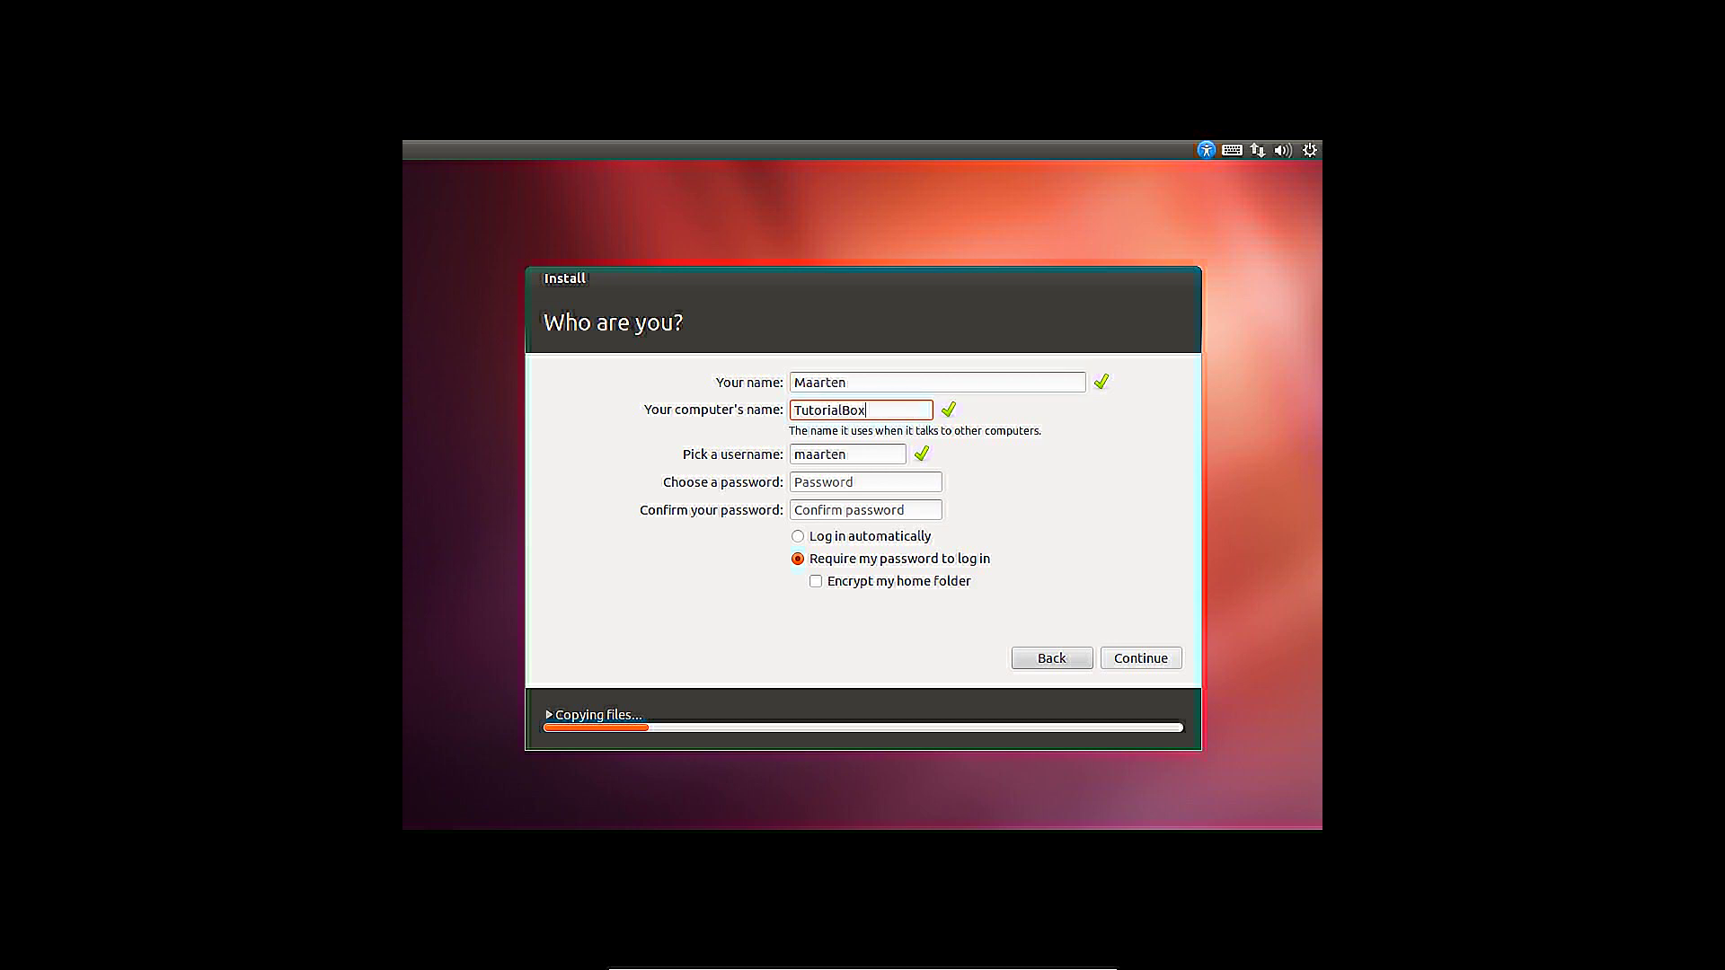
key("Tab")
key("Tab")
key("Tab")
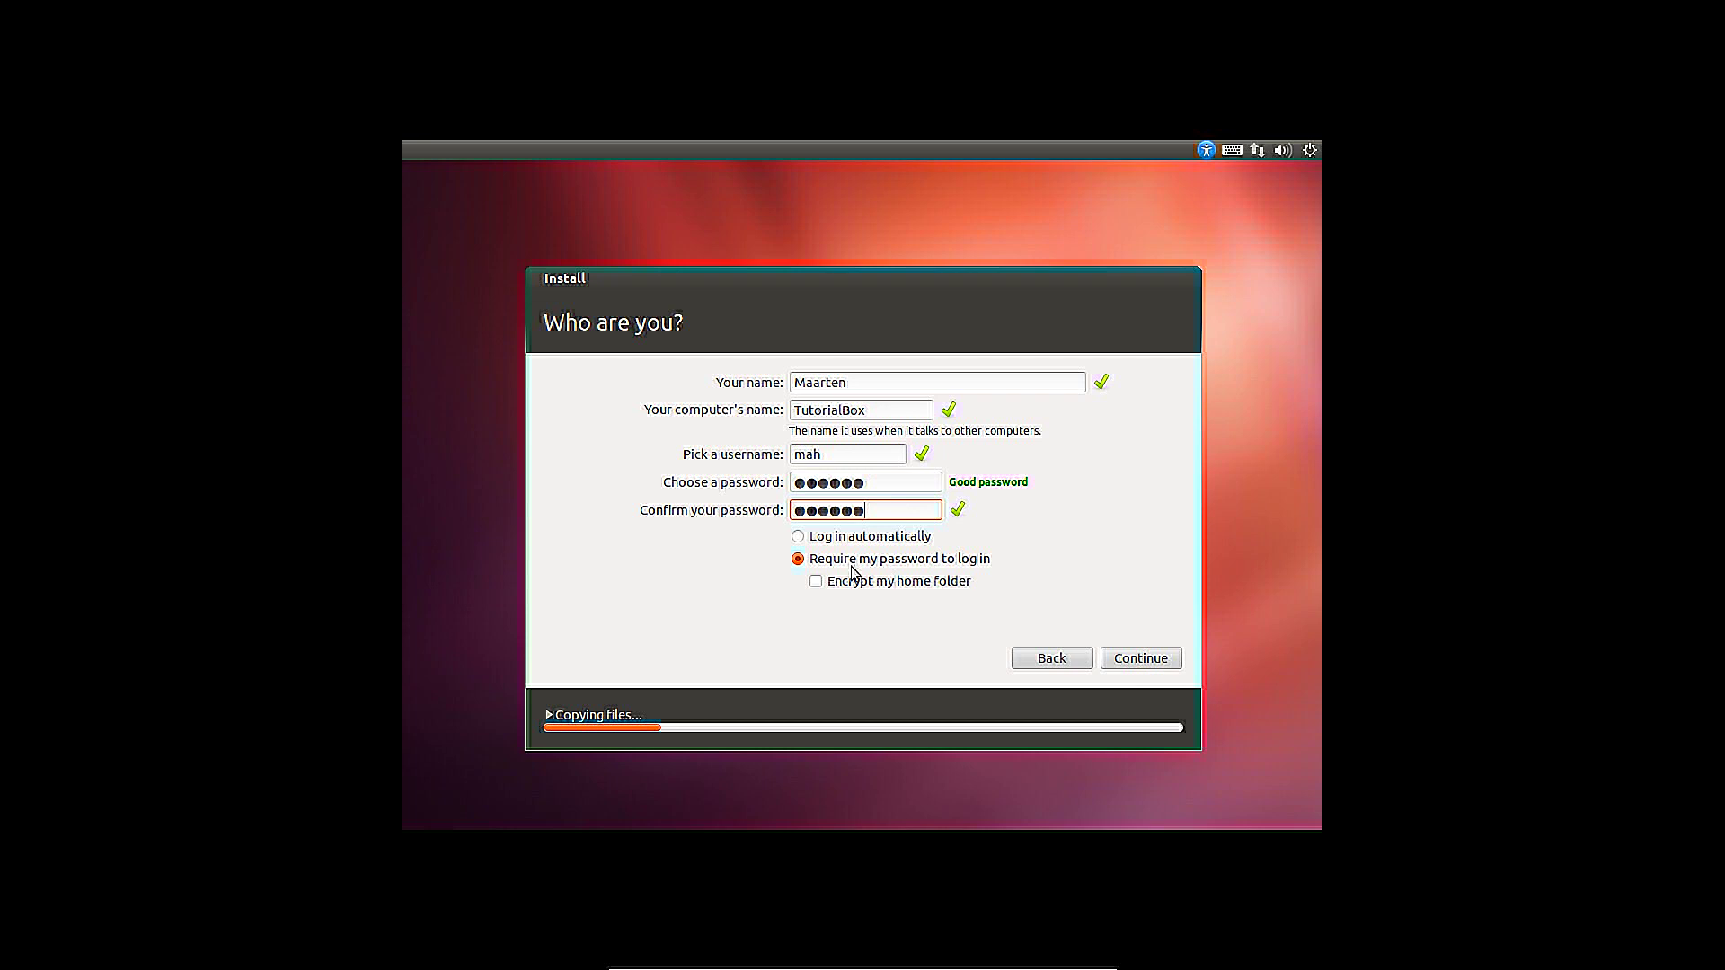
Choose 'Log in automatically' instead of home folder encryption and submit the details
left_click(817, 582)
left_click(878, 537)
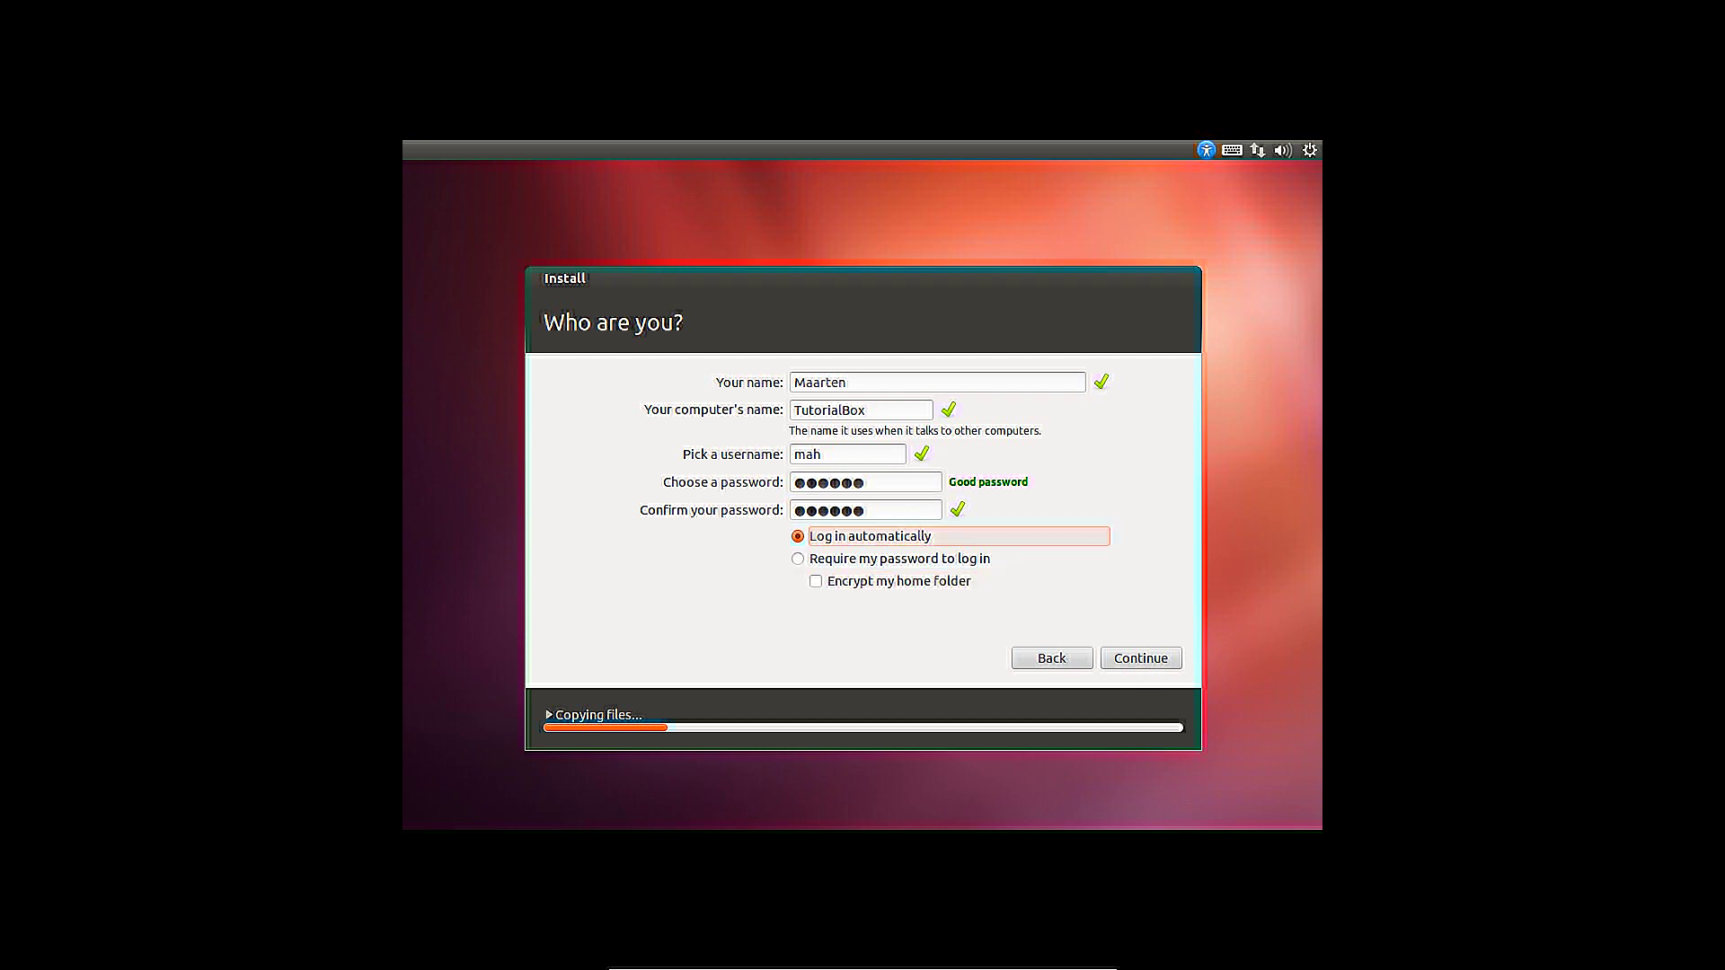
left_click(1120, 659)
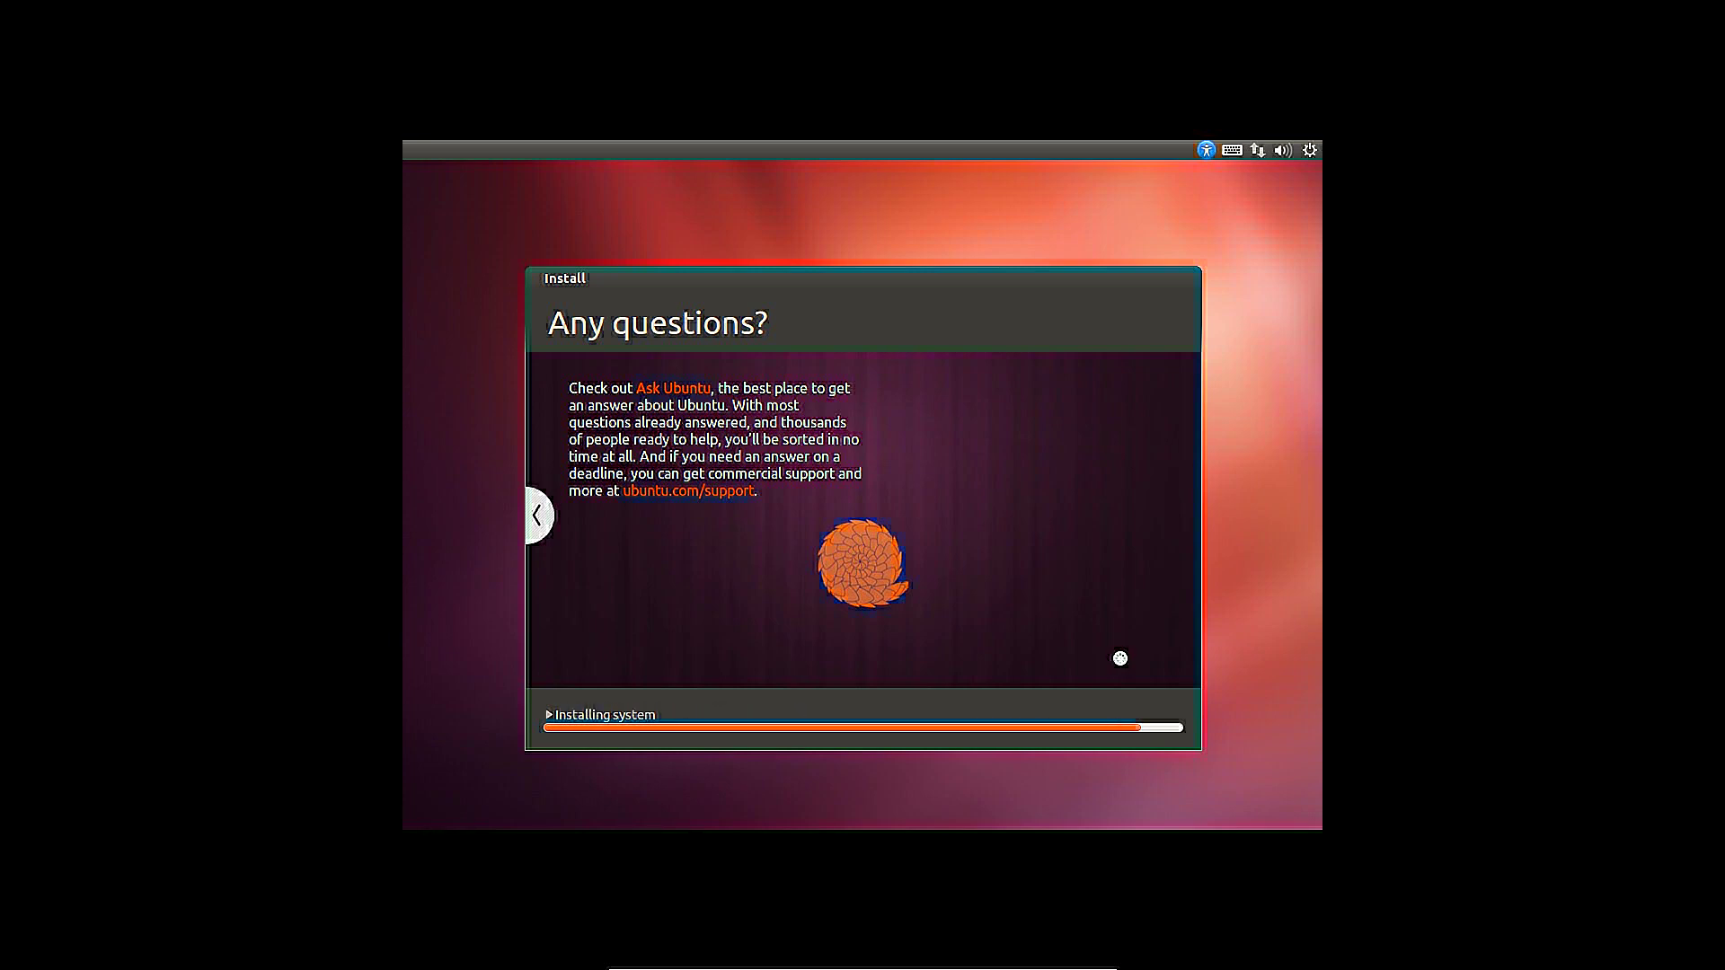
Restart the VM after installation and confirm the installation media is removed
left_click(1082, 548)
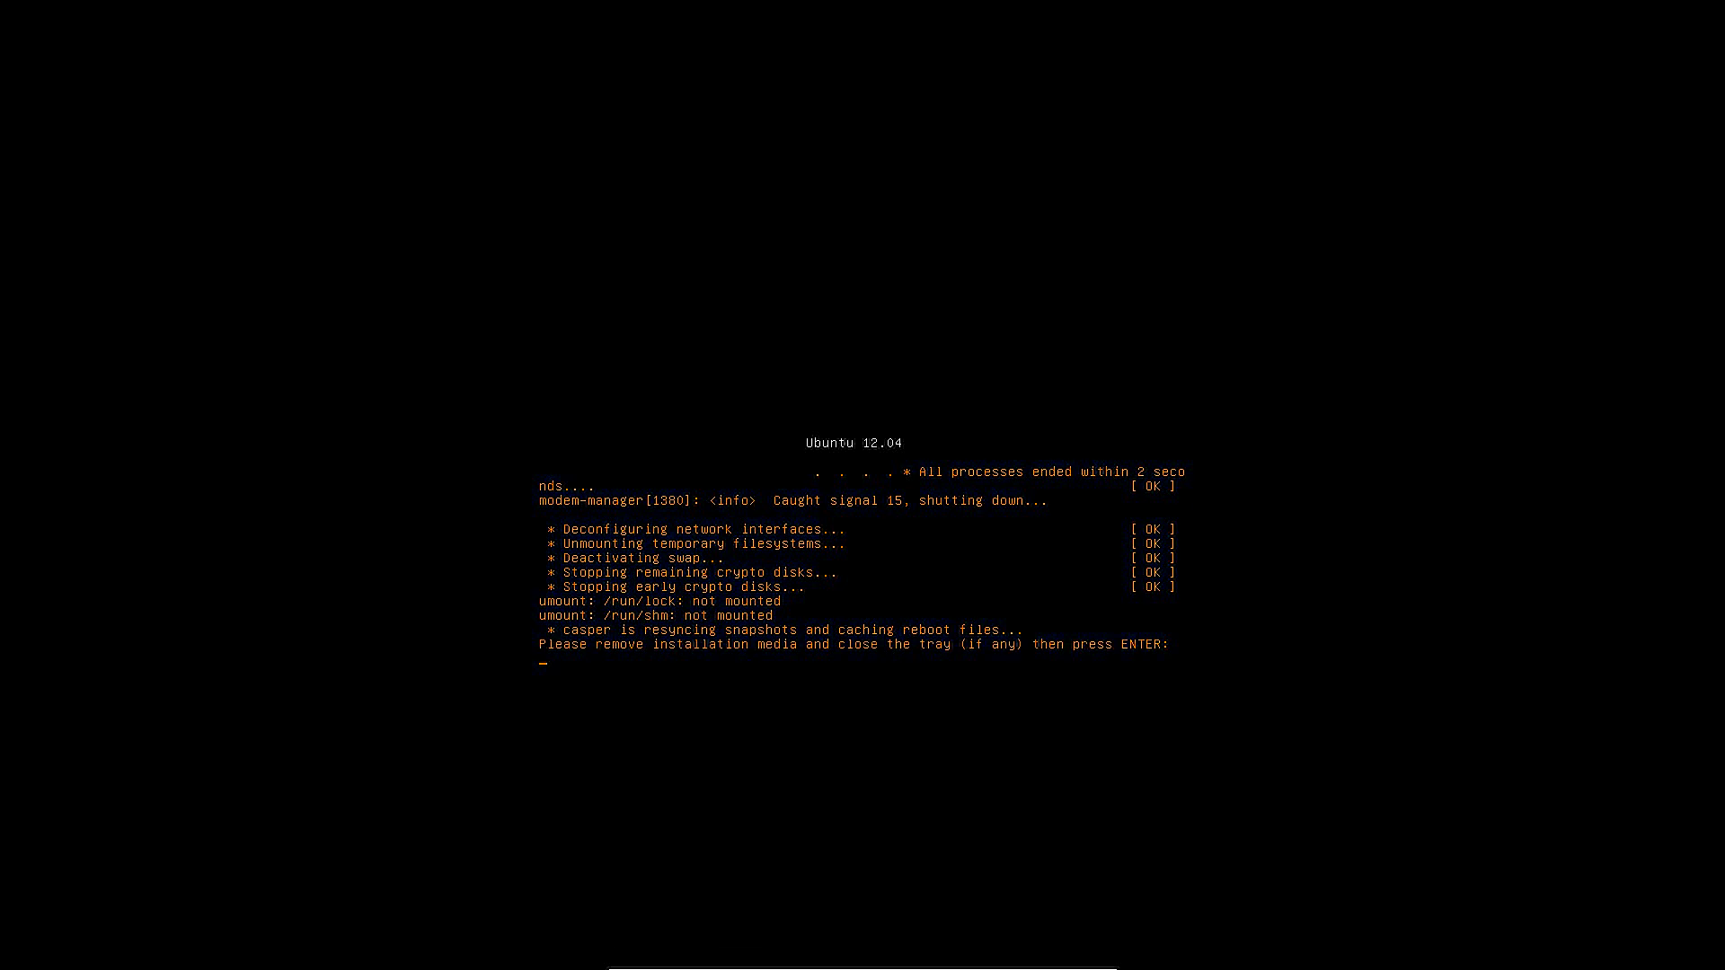
key("Return")
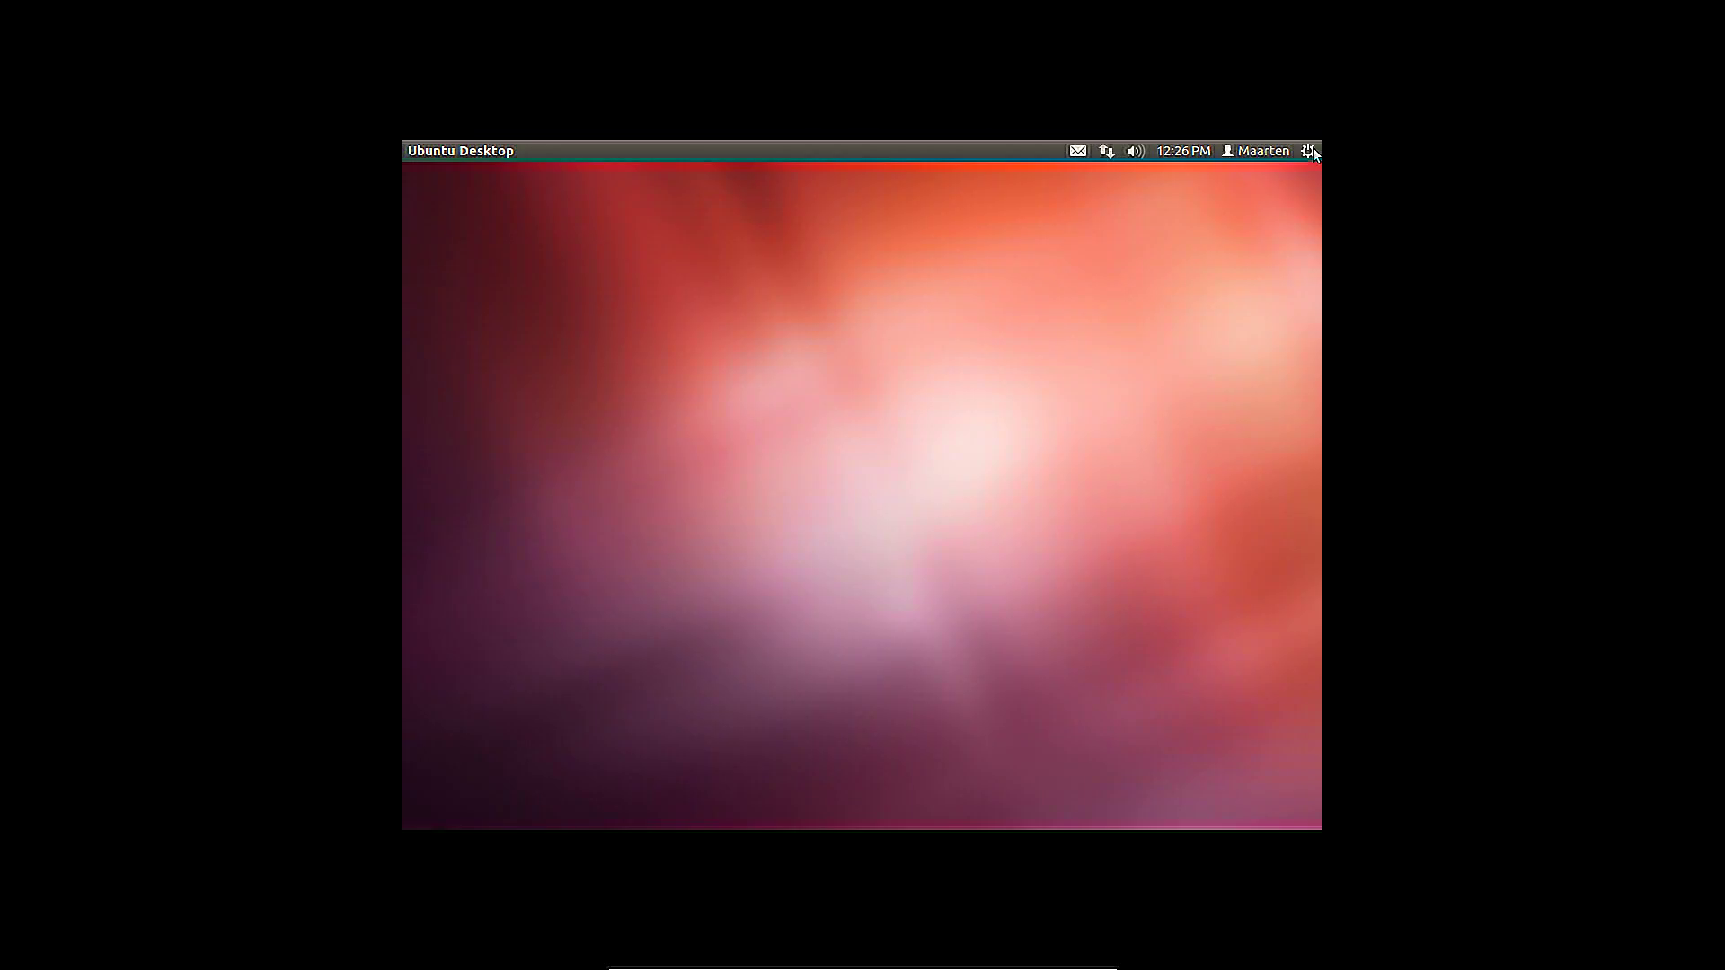
Open the top-panel session menu, browse the neighbouring panel menus, then close it
left_click(1310, 151)
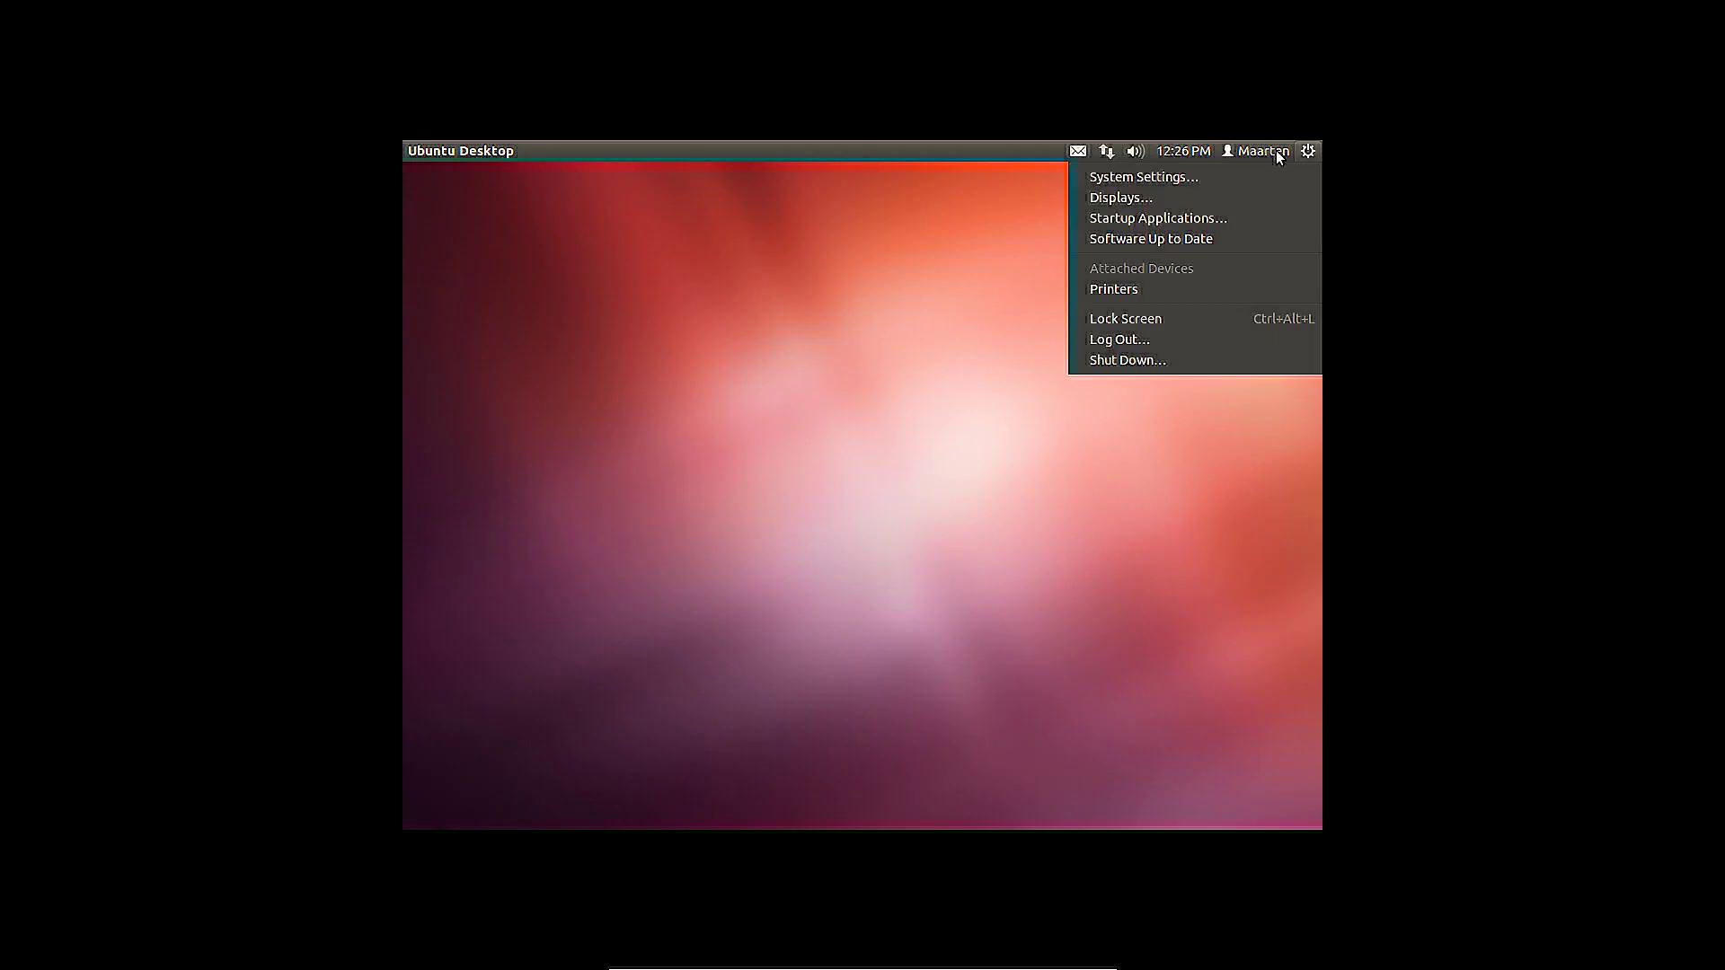
mouse_move(1271, 151)
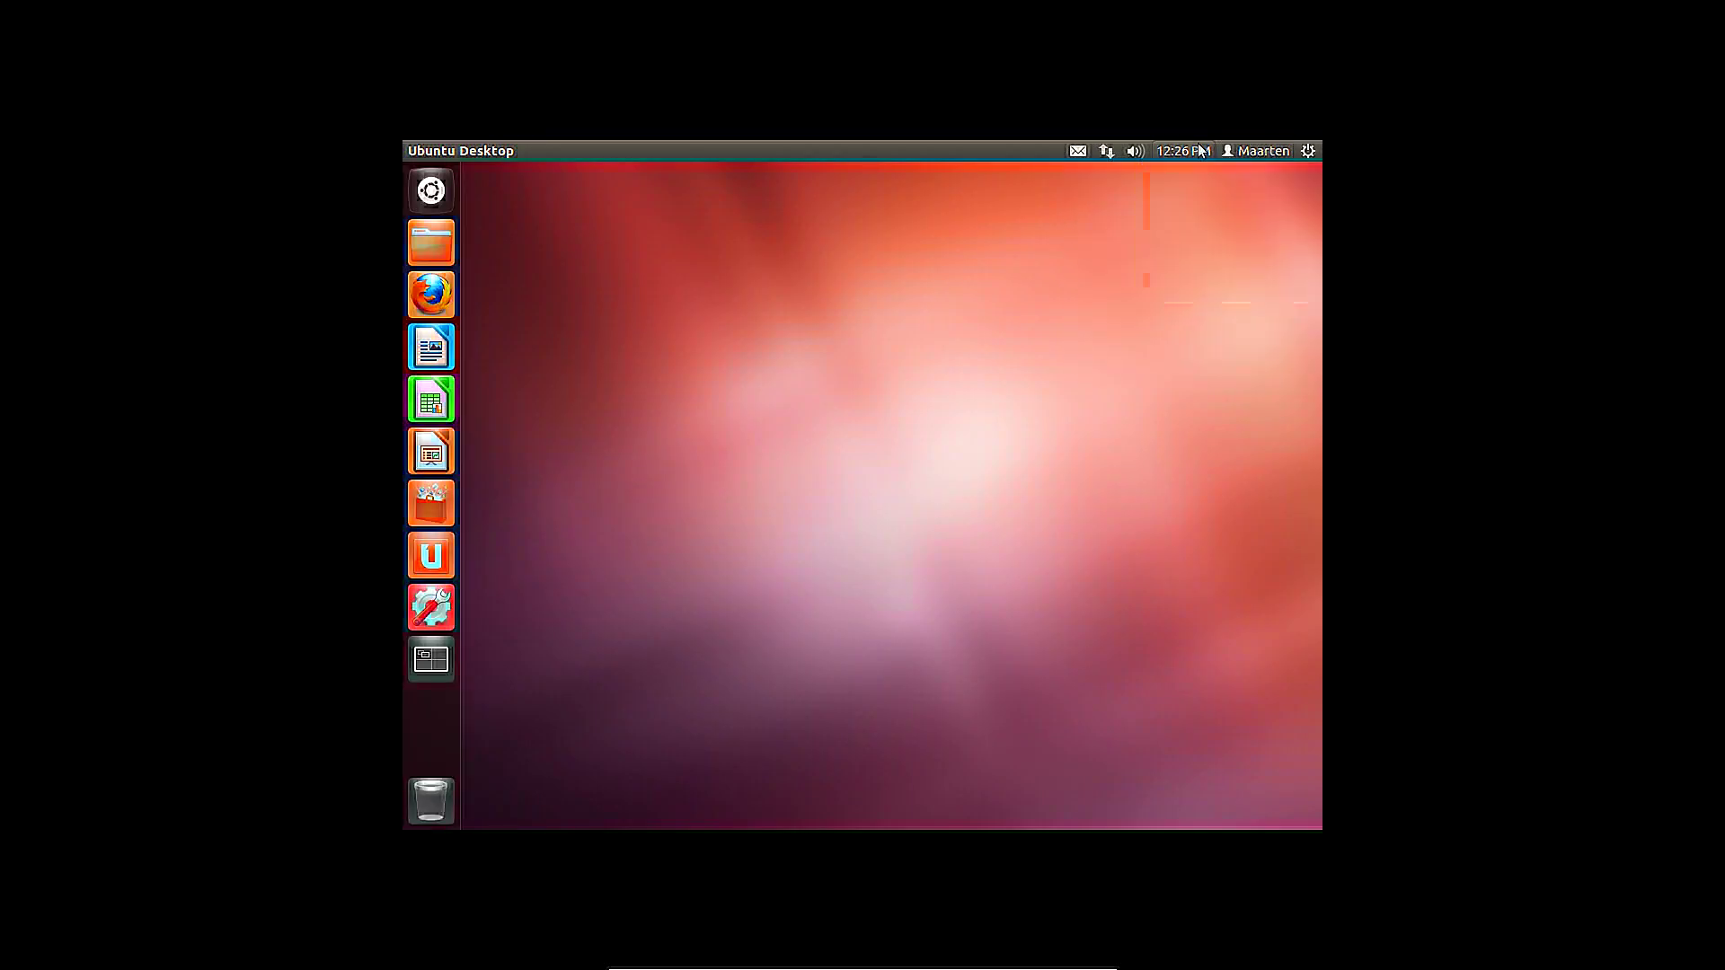
mouse_move(1198, 151)
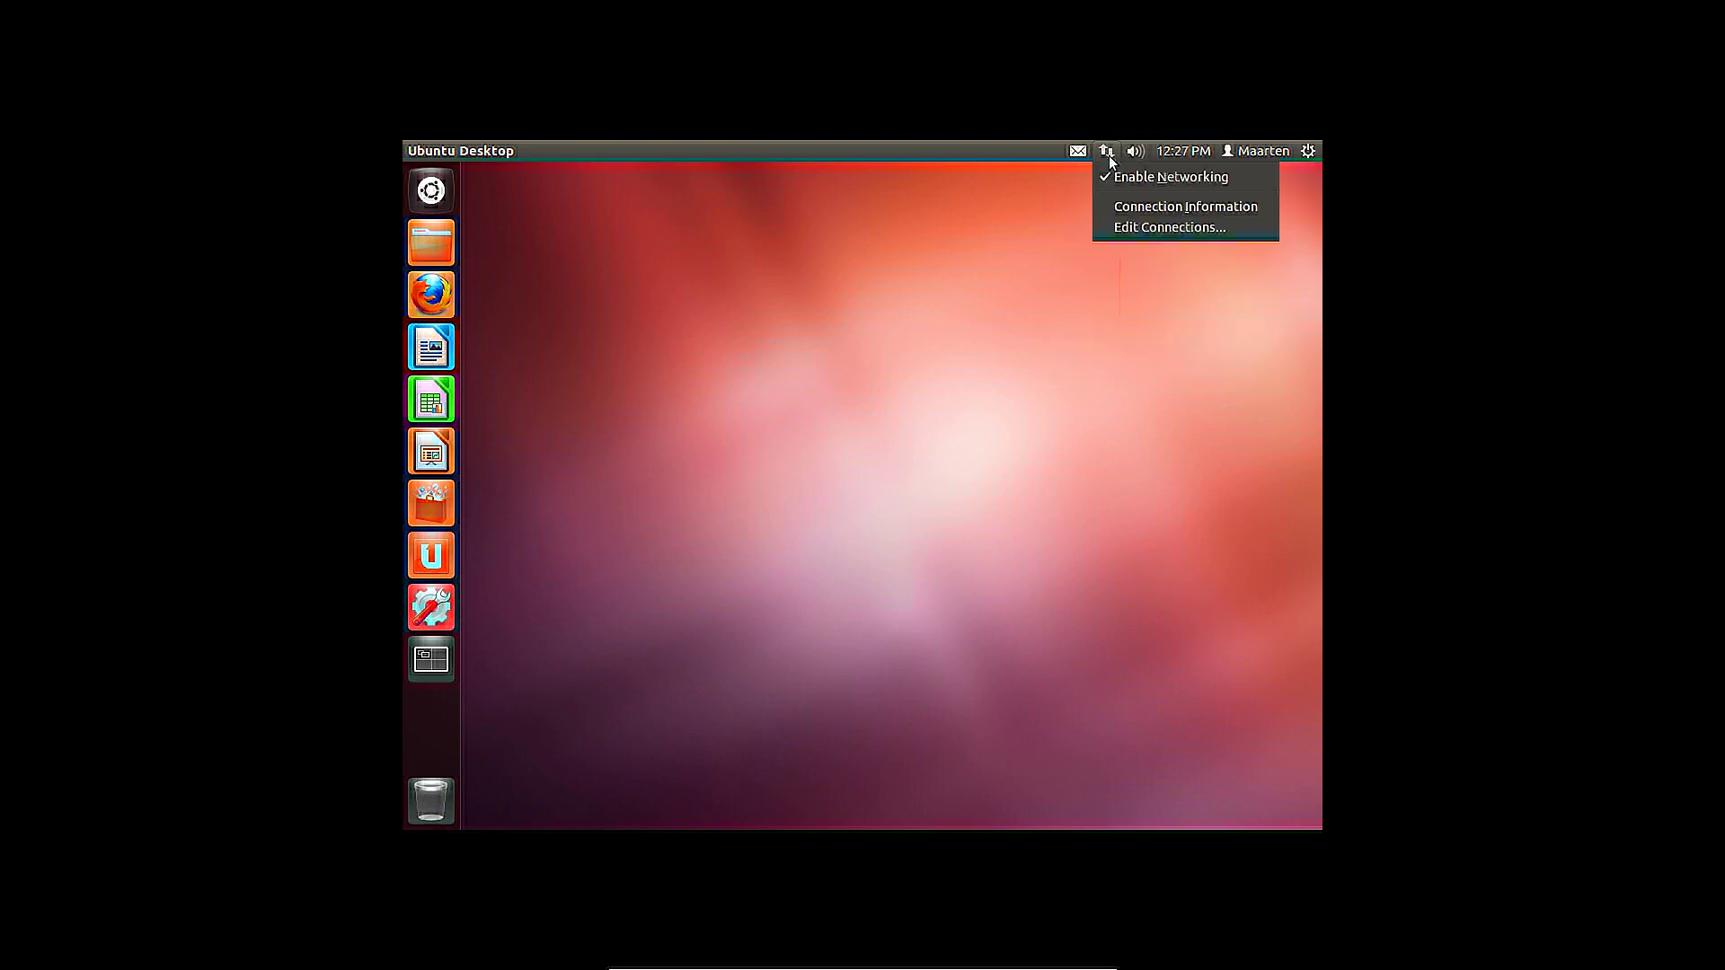
left_click(447, 296)
Unlock the LibreOffice Writer, Calc and Impress shortcuts from the launcher
right_click(442, 349)
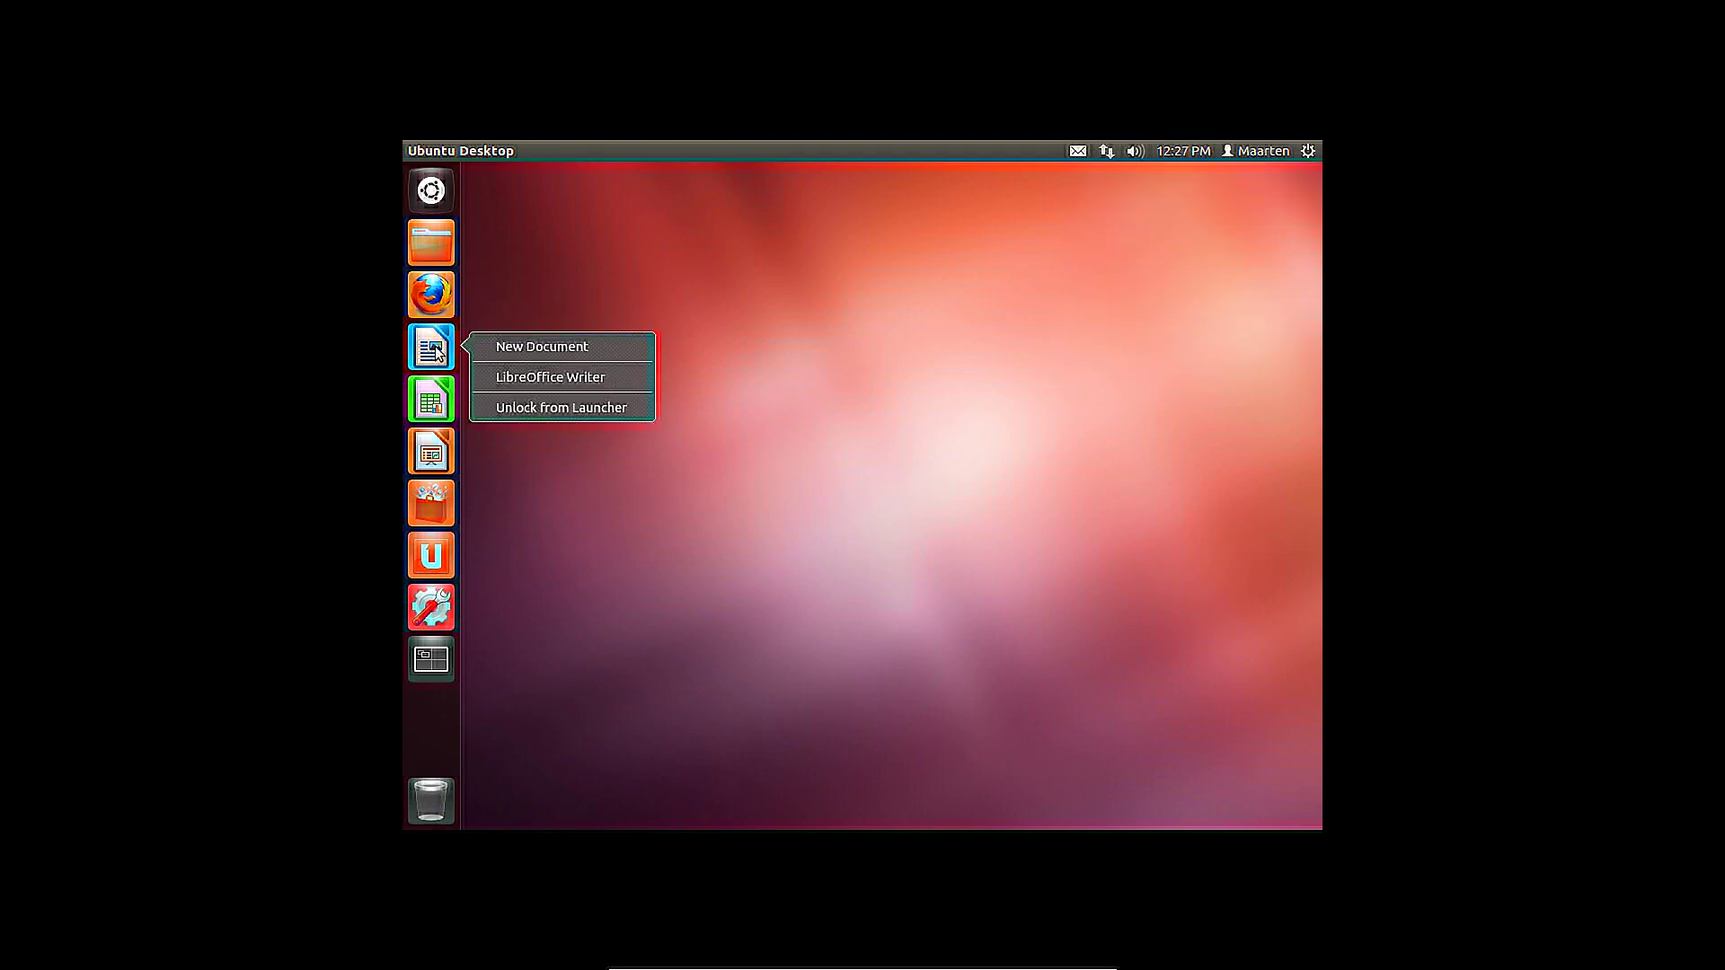
left_click(517, 407)
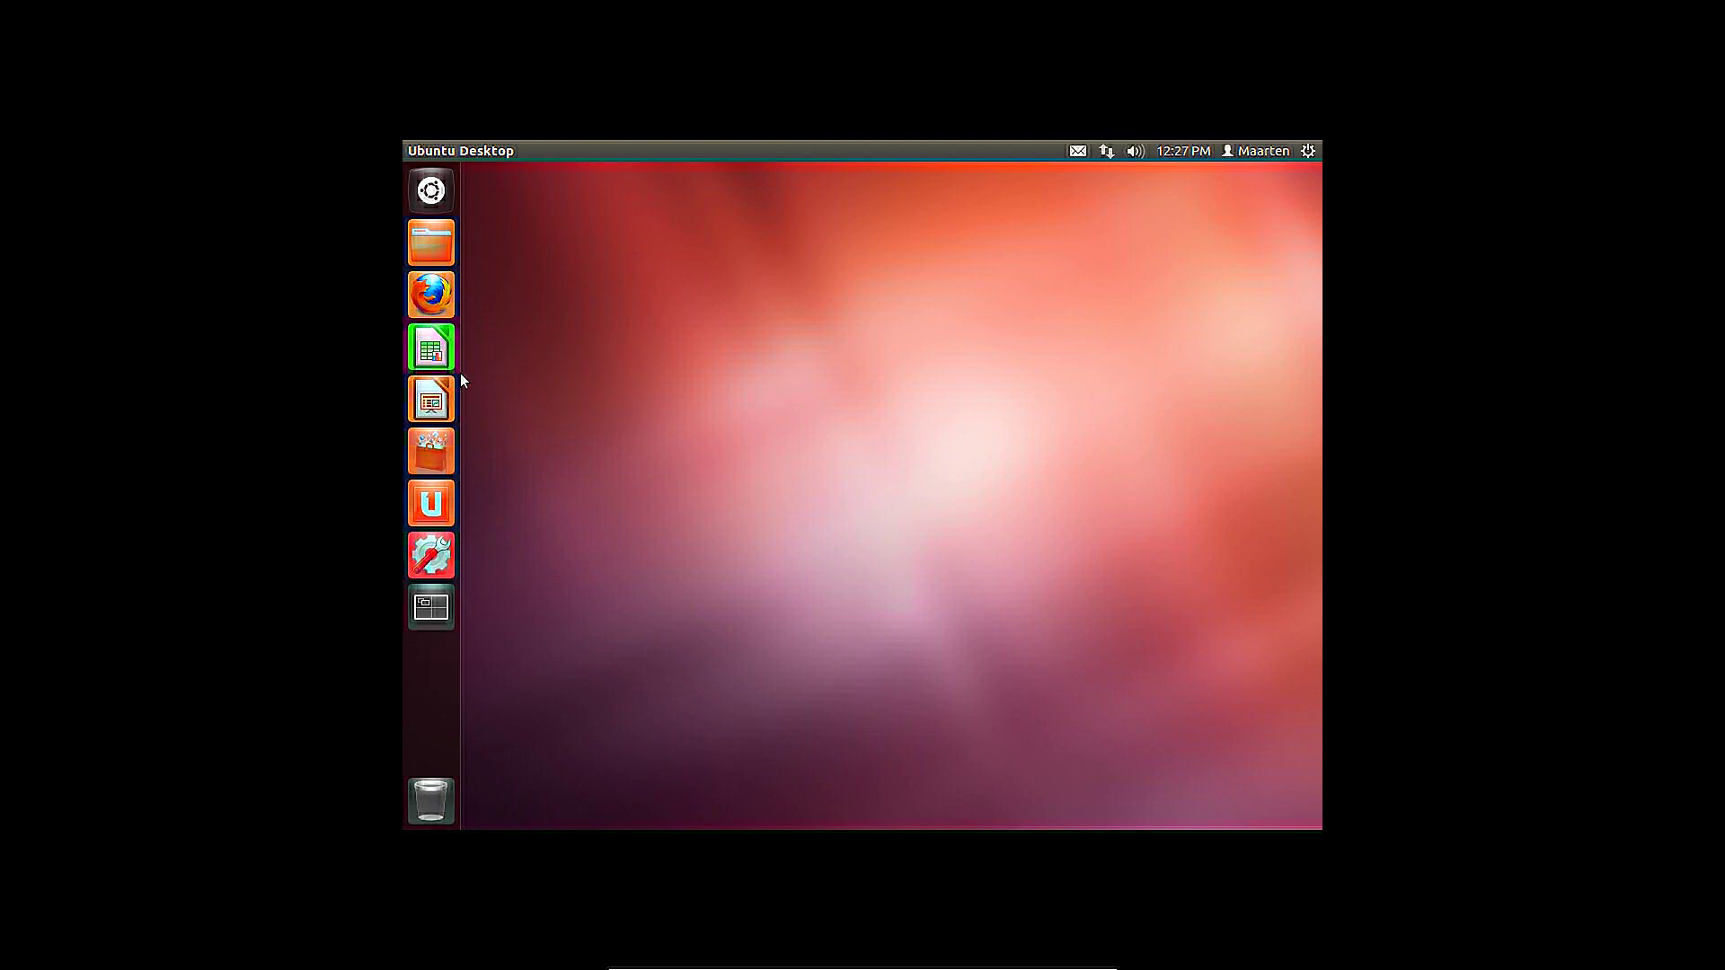
right_click(445, 364)
left_click(499, 402)
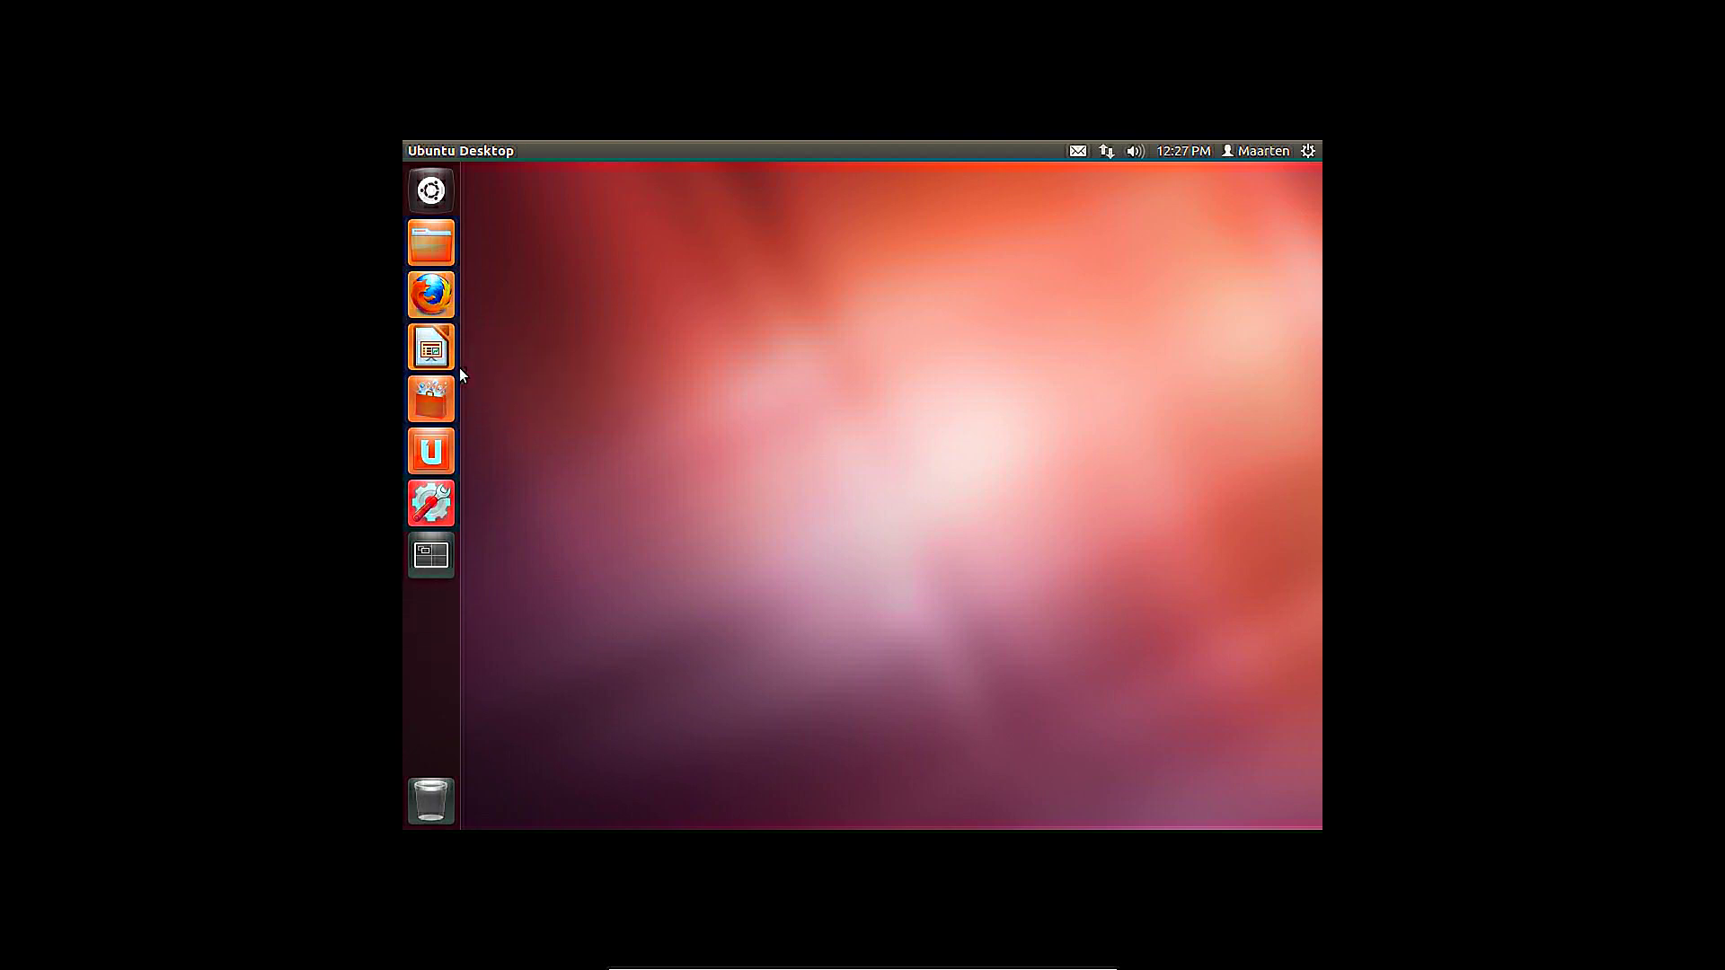
right_click(440, 352)
left_click(497, 406)
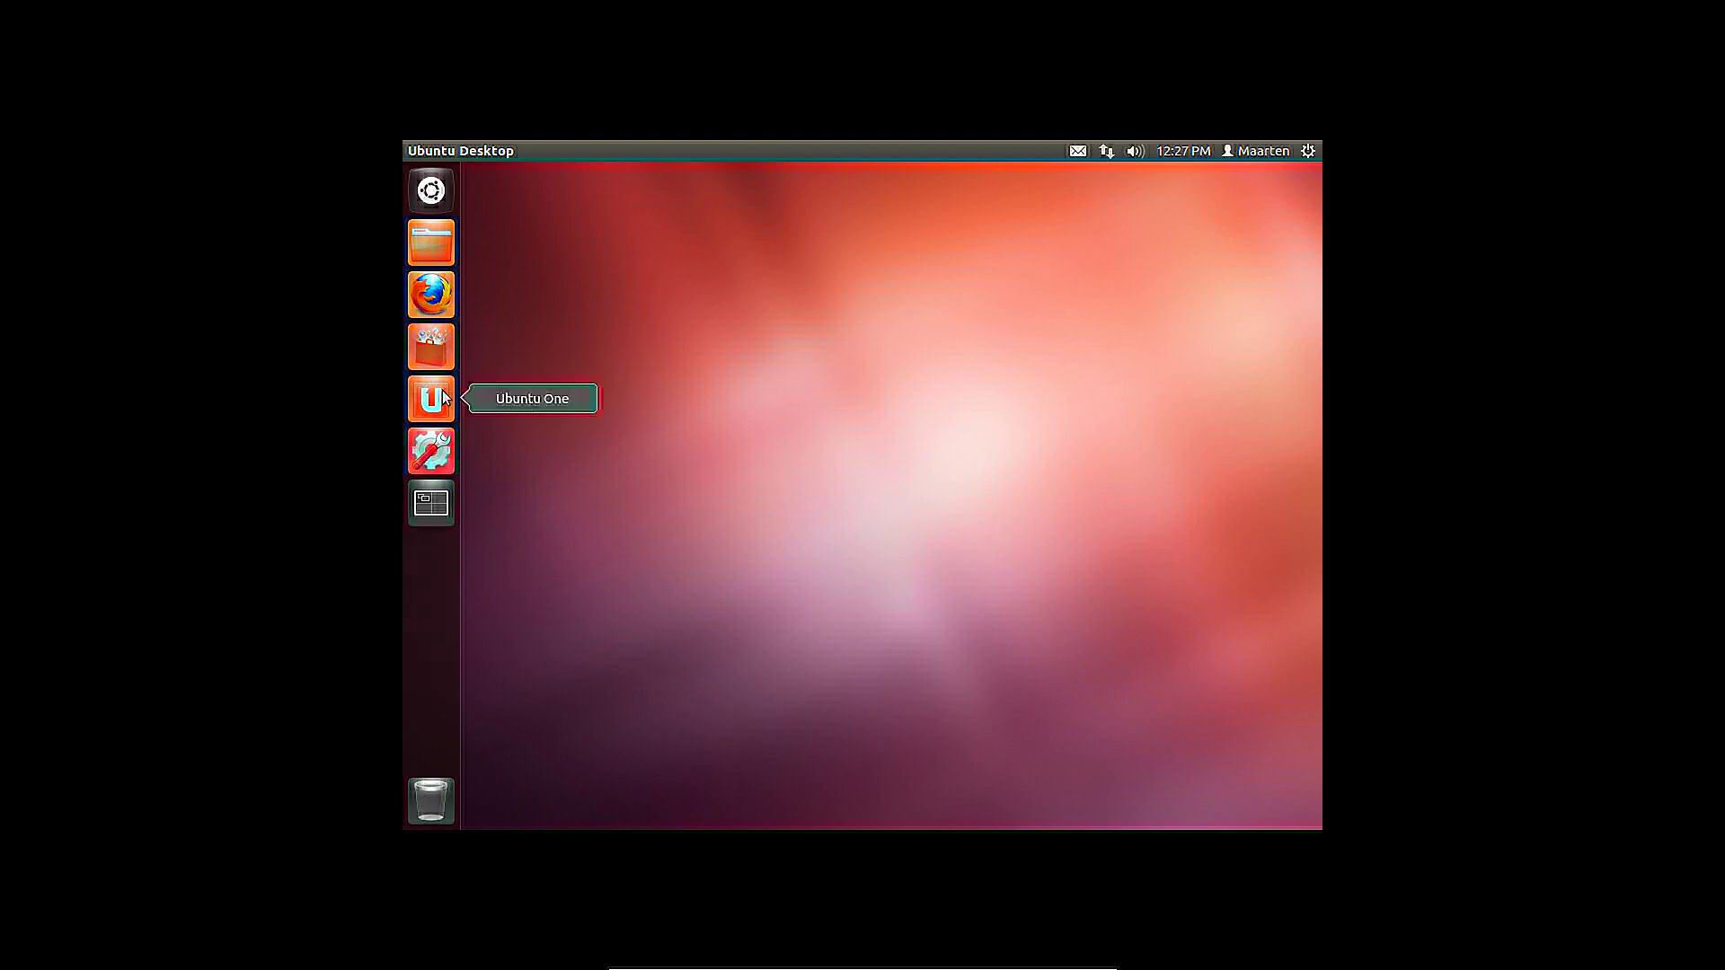
Search the Dash for 'fire', clear the search, and close the Dash twice
left_click(431, 192)
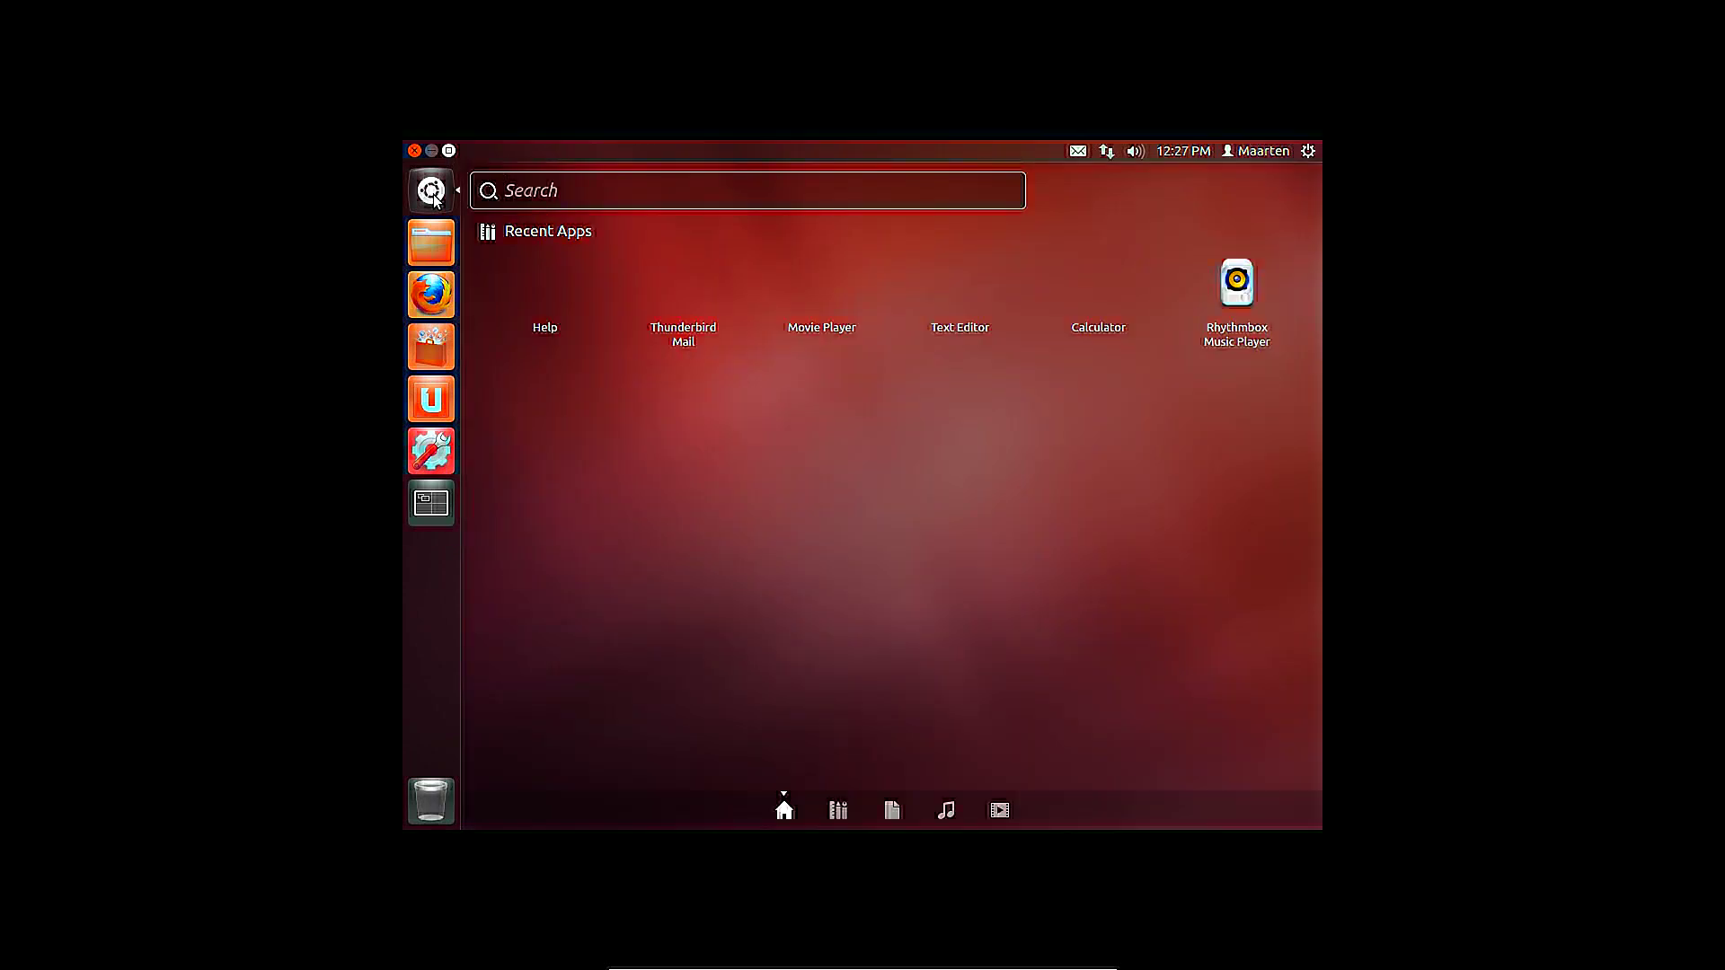
type("fire")
left_click(486, 190)
key("Escape")
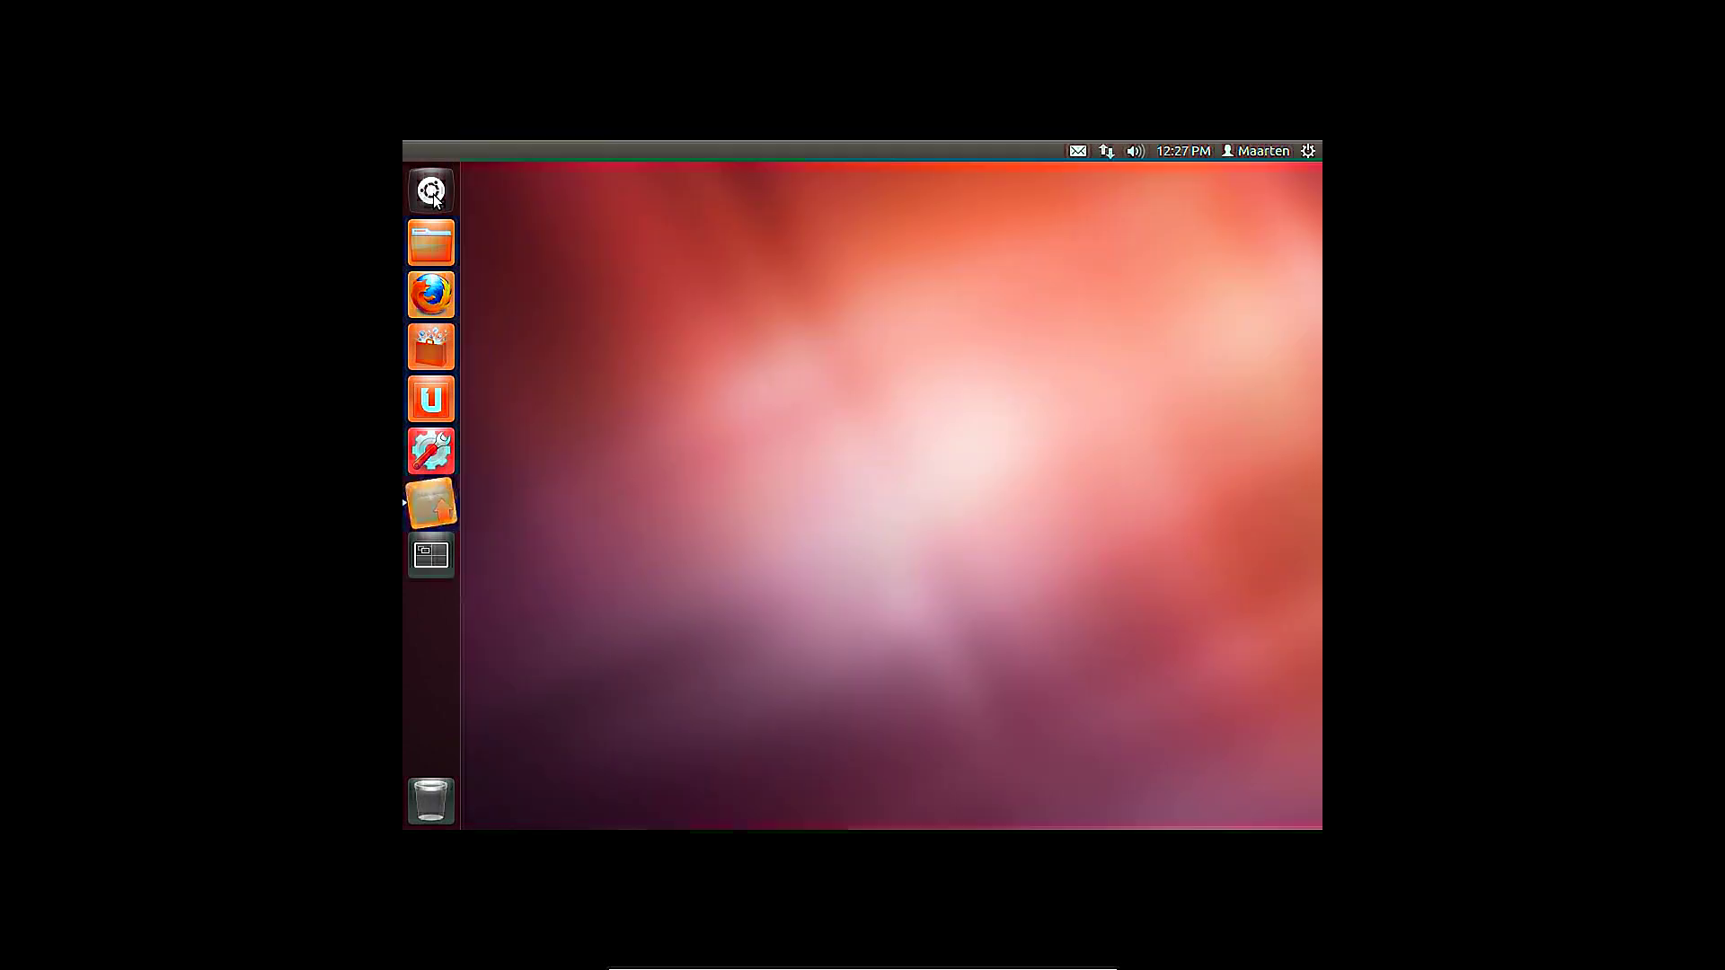
key("super")
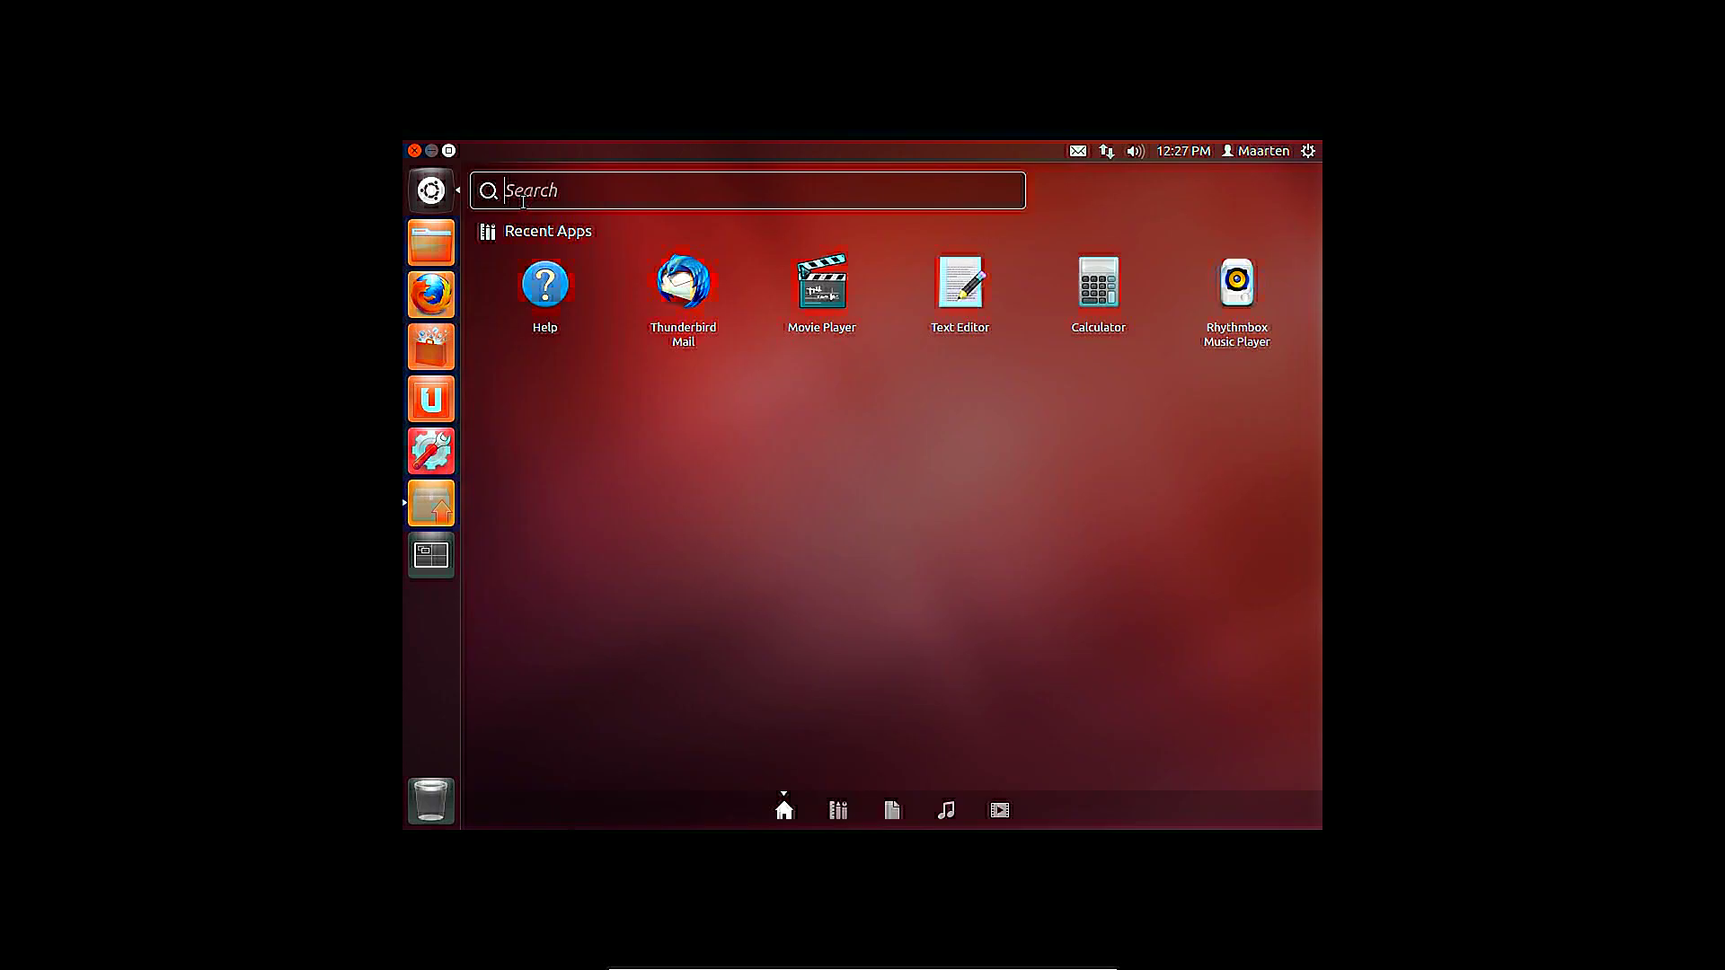
key("Escape")
Launch Update Manager and review the AppArmor update's package description
left_click(433, 503)
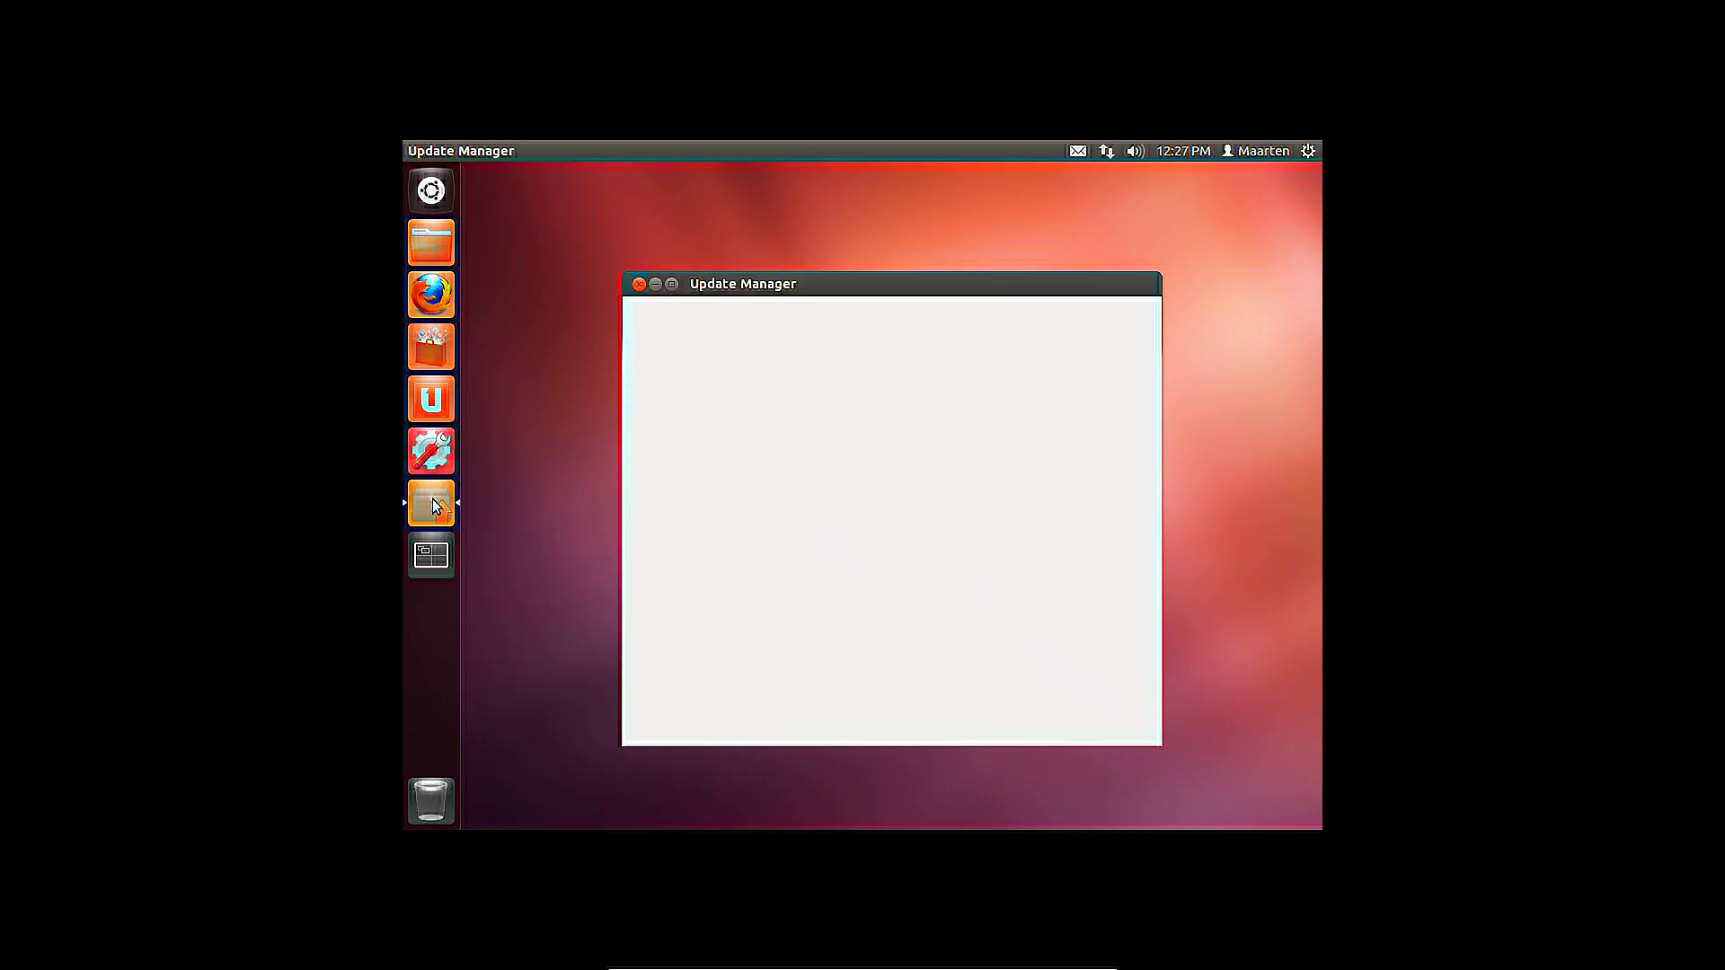
mouse_move(1154, 399)
left_mouse_down()
mouse_move(1167, 599)
mouse_move(1157, 386)
left_mouse_up()
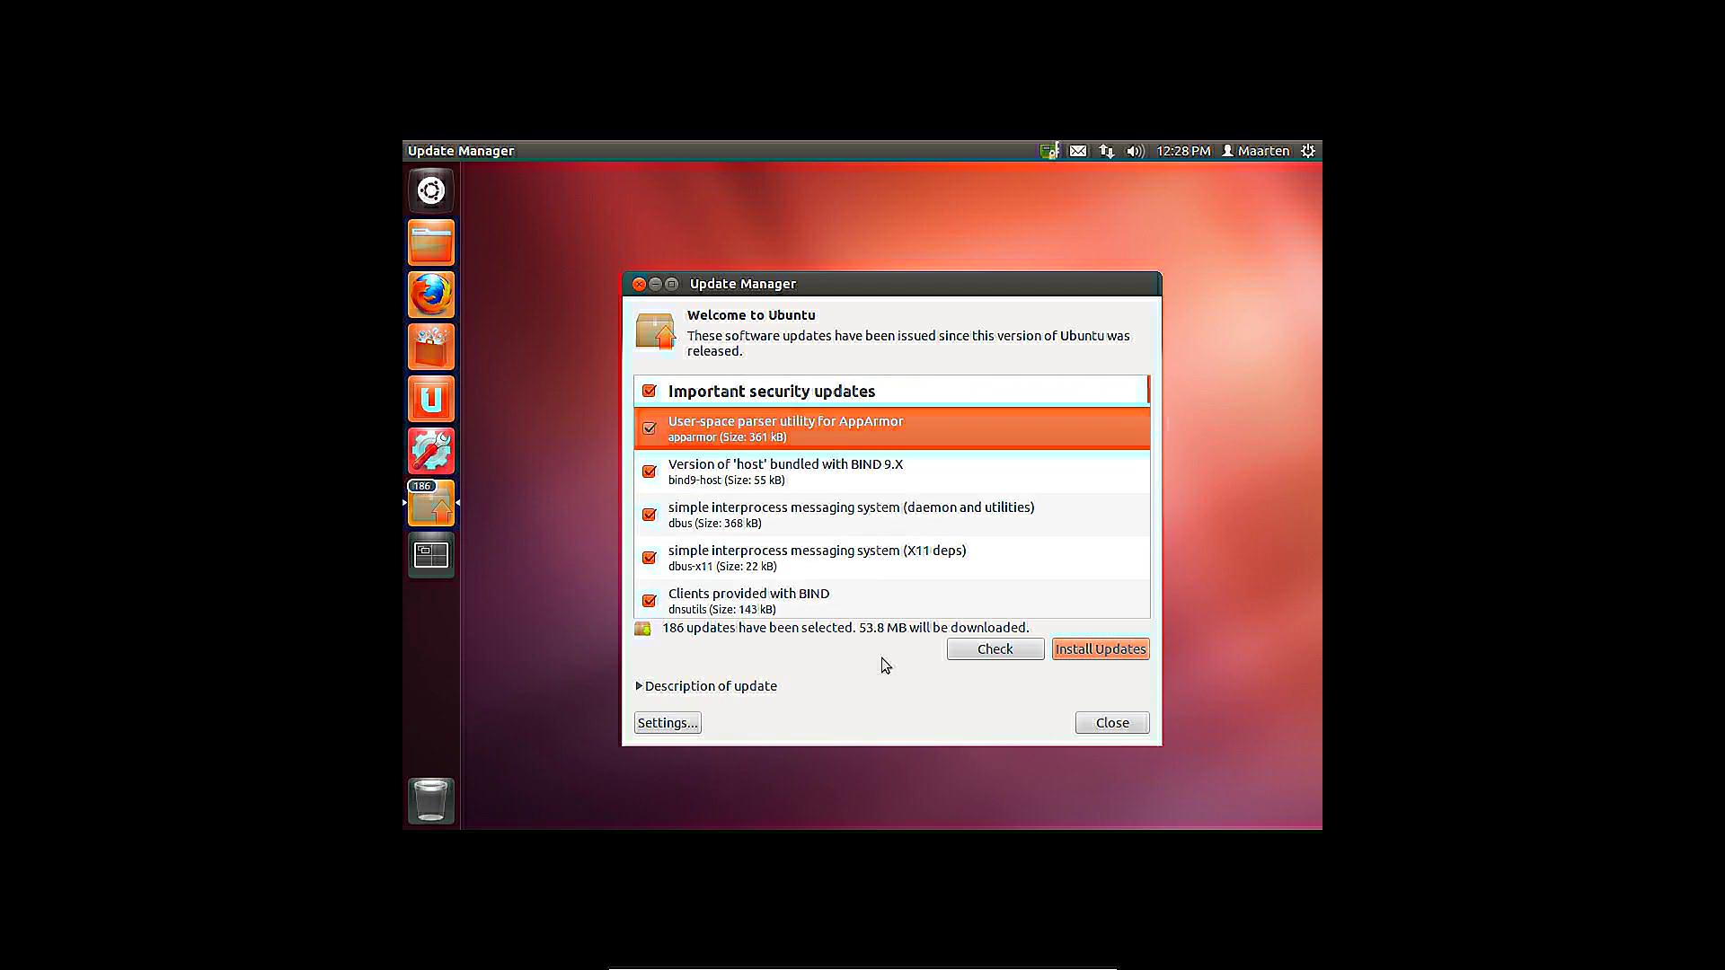
left_click(640, 685)
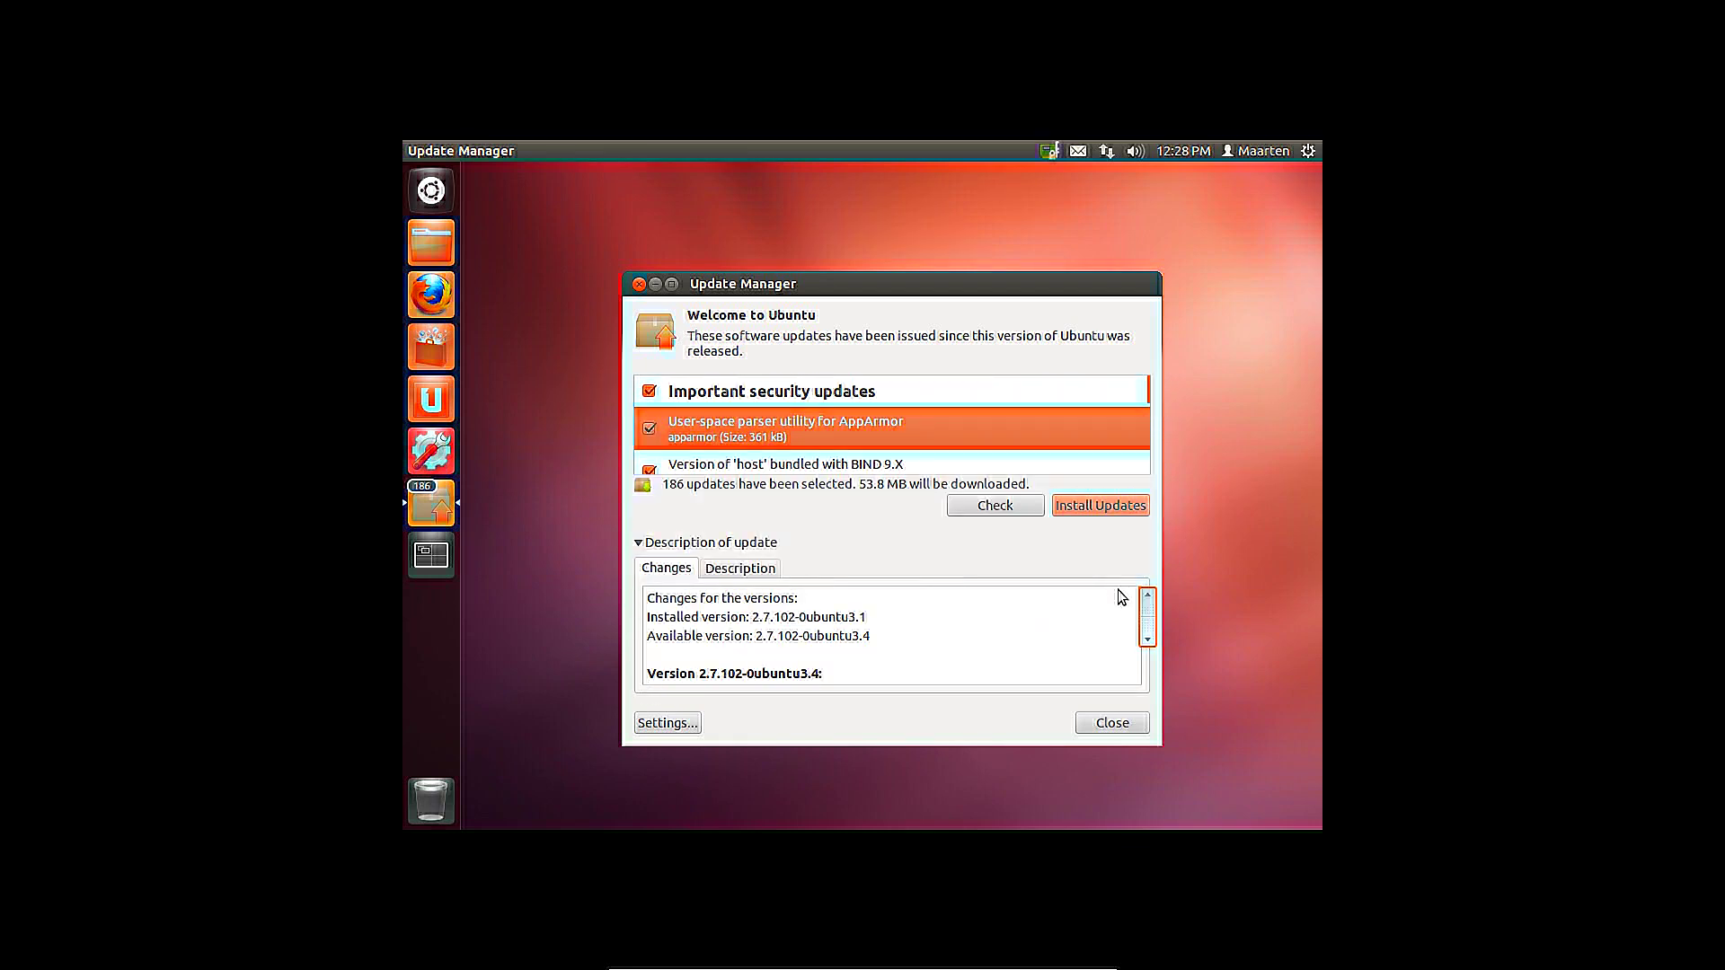
left_click(765, 571)
left_click(669, 542)
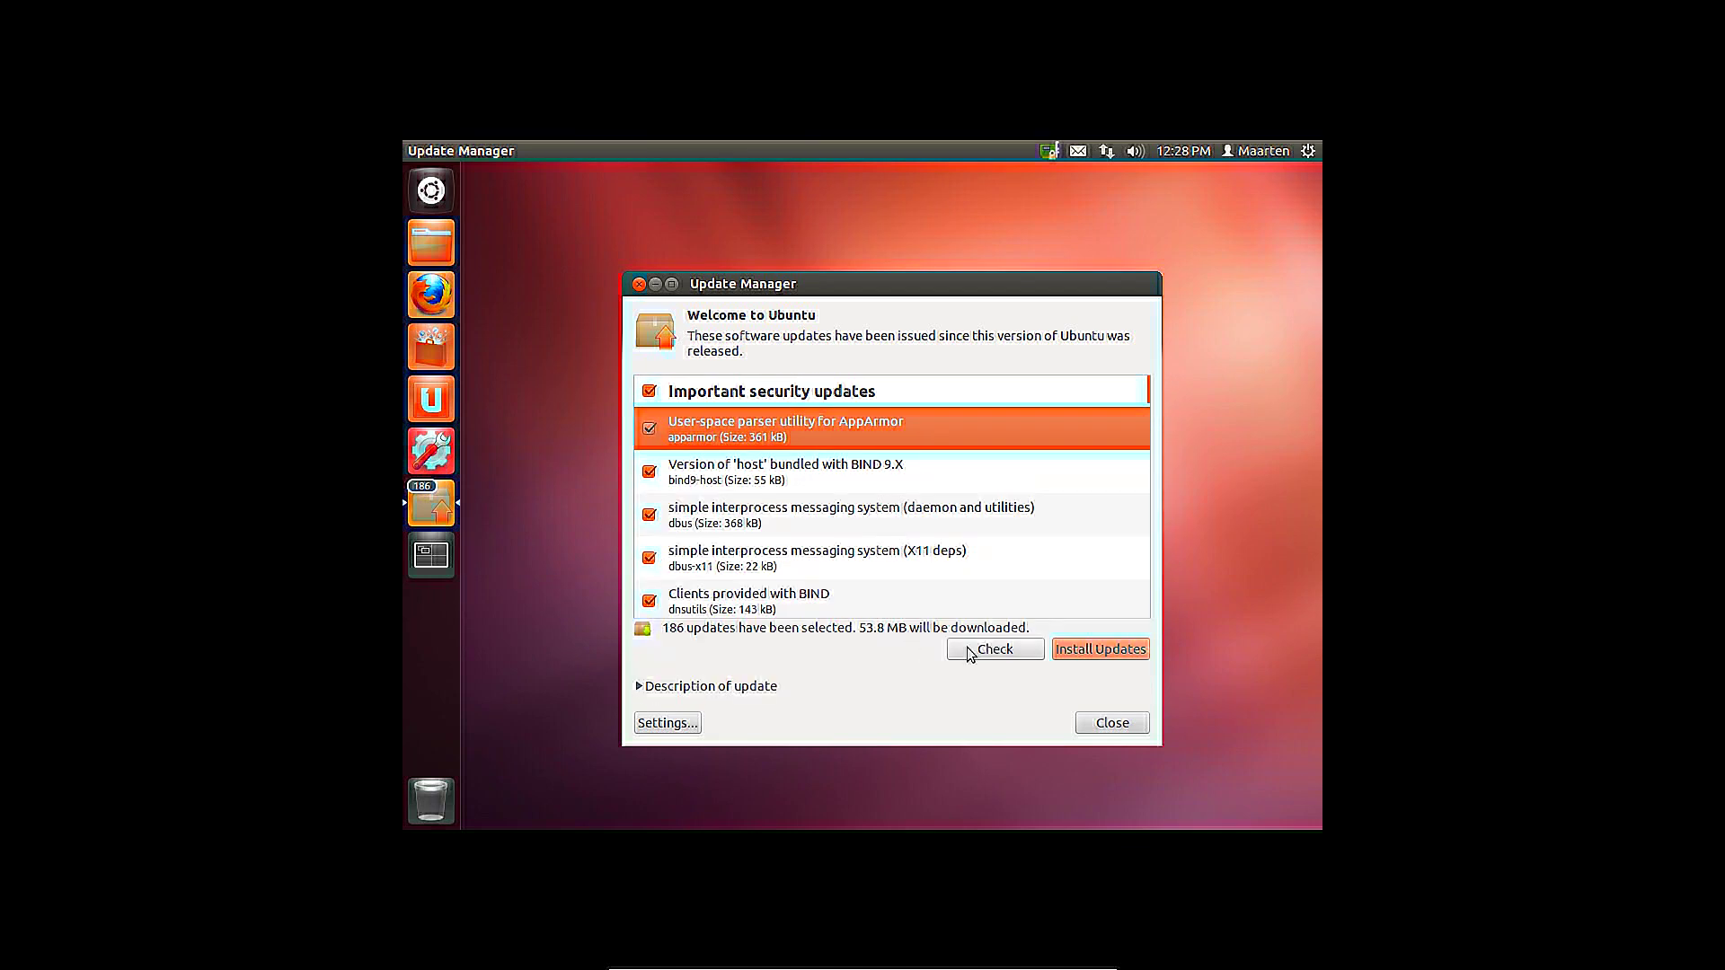
Install all 186 updates, authenticating with the account password, and watch the download progress
left_click(1078, 650)
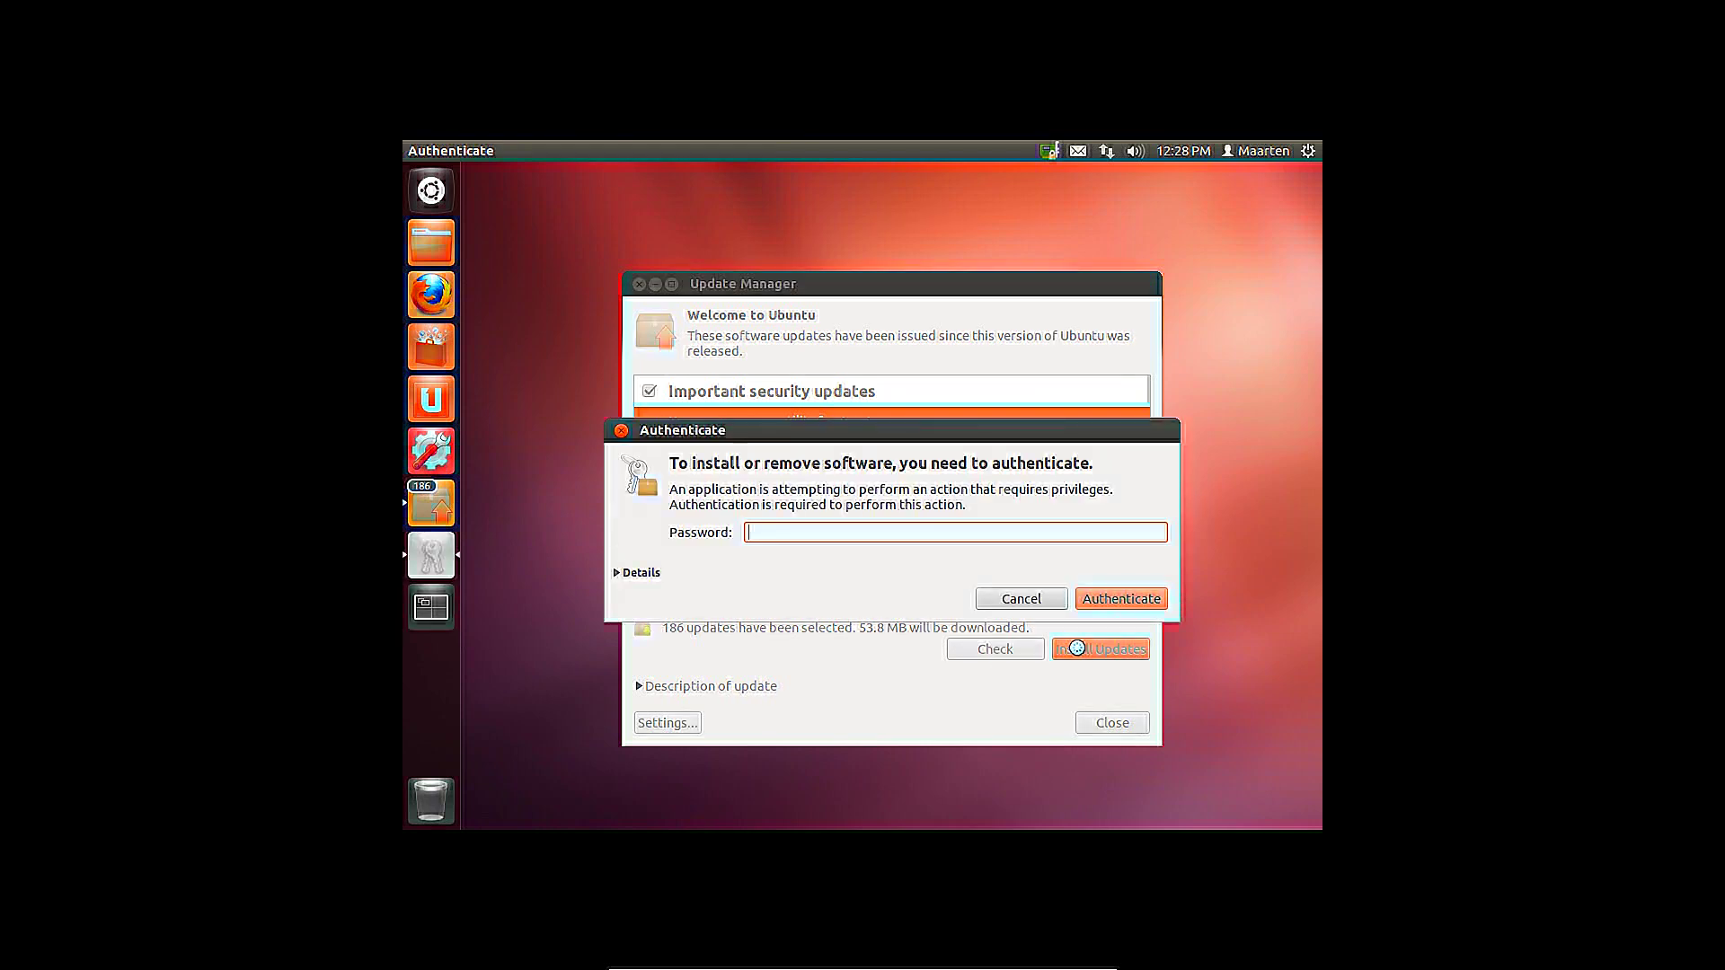
key("Return")
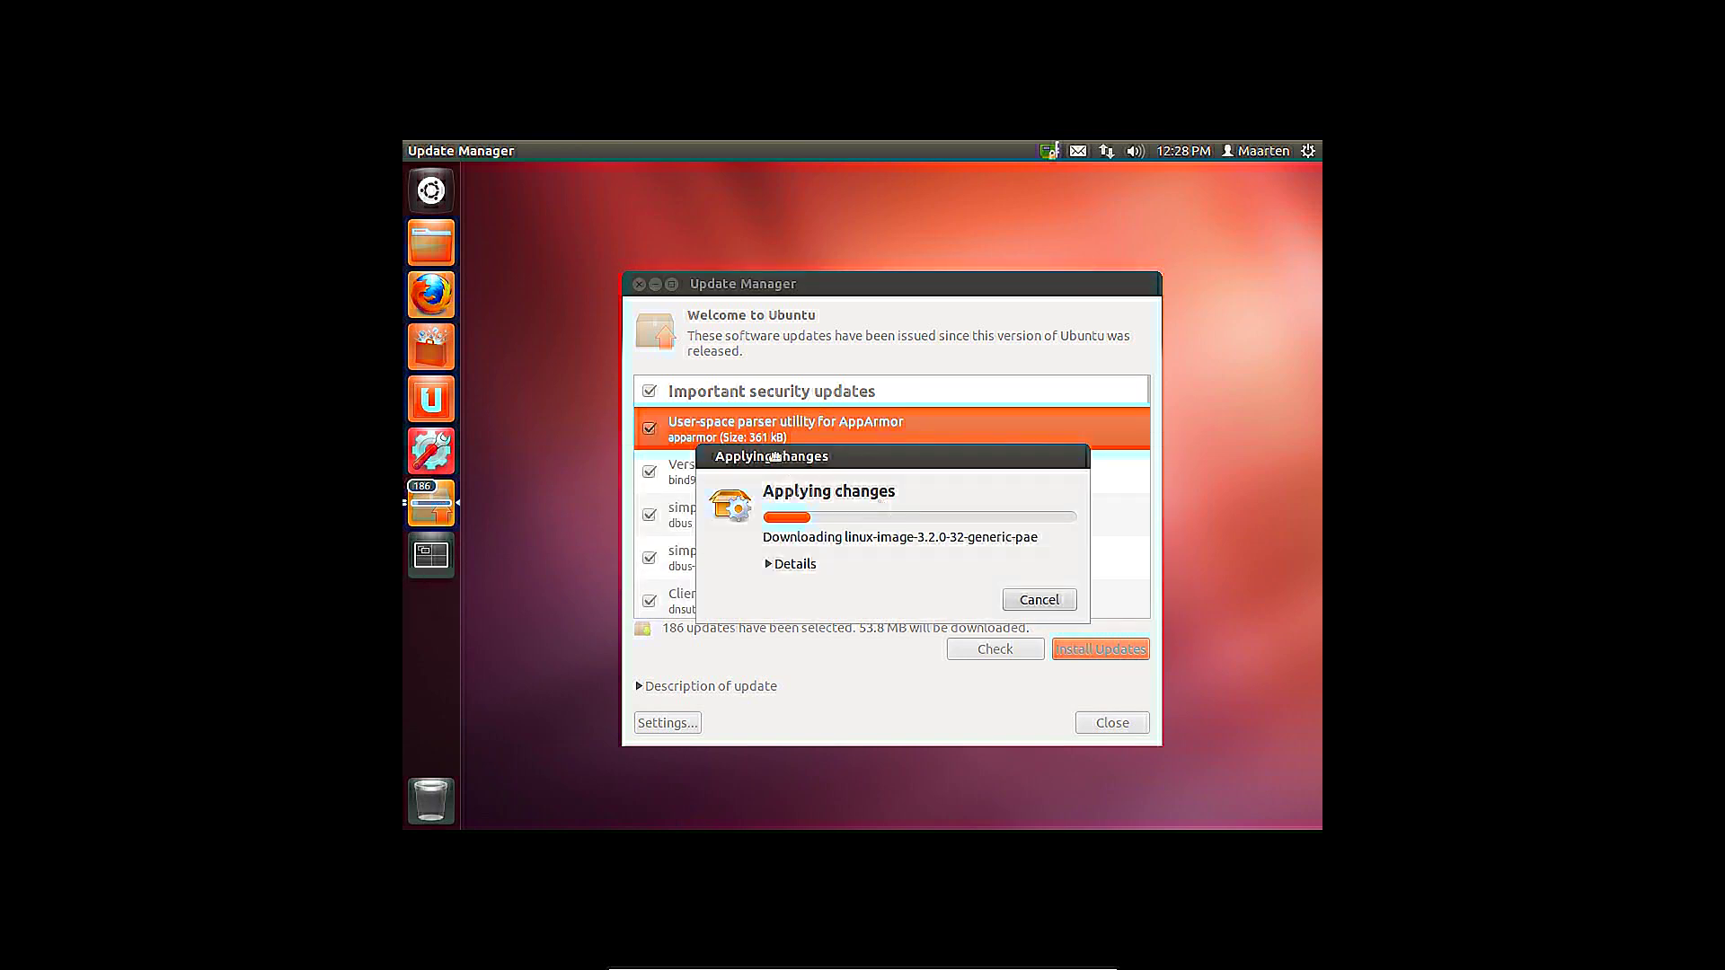
left_click_drag(791, 456, 673, 266)
left_click(650, 375)
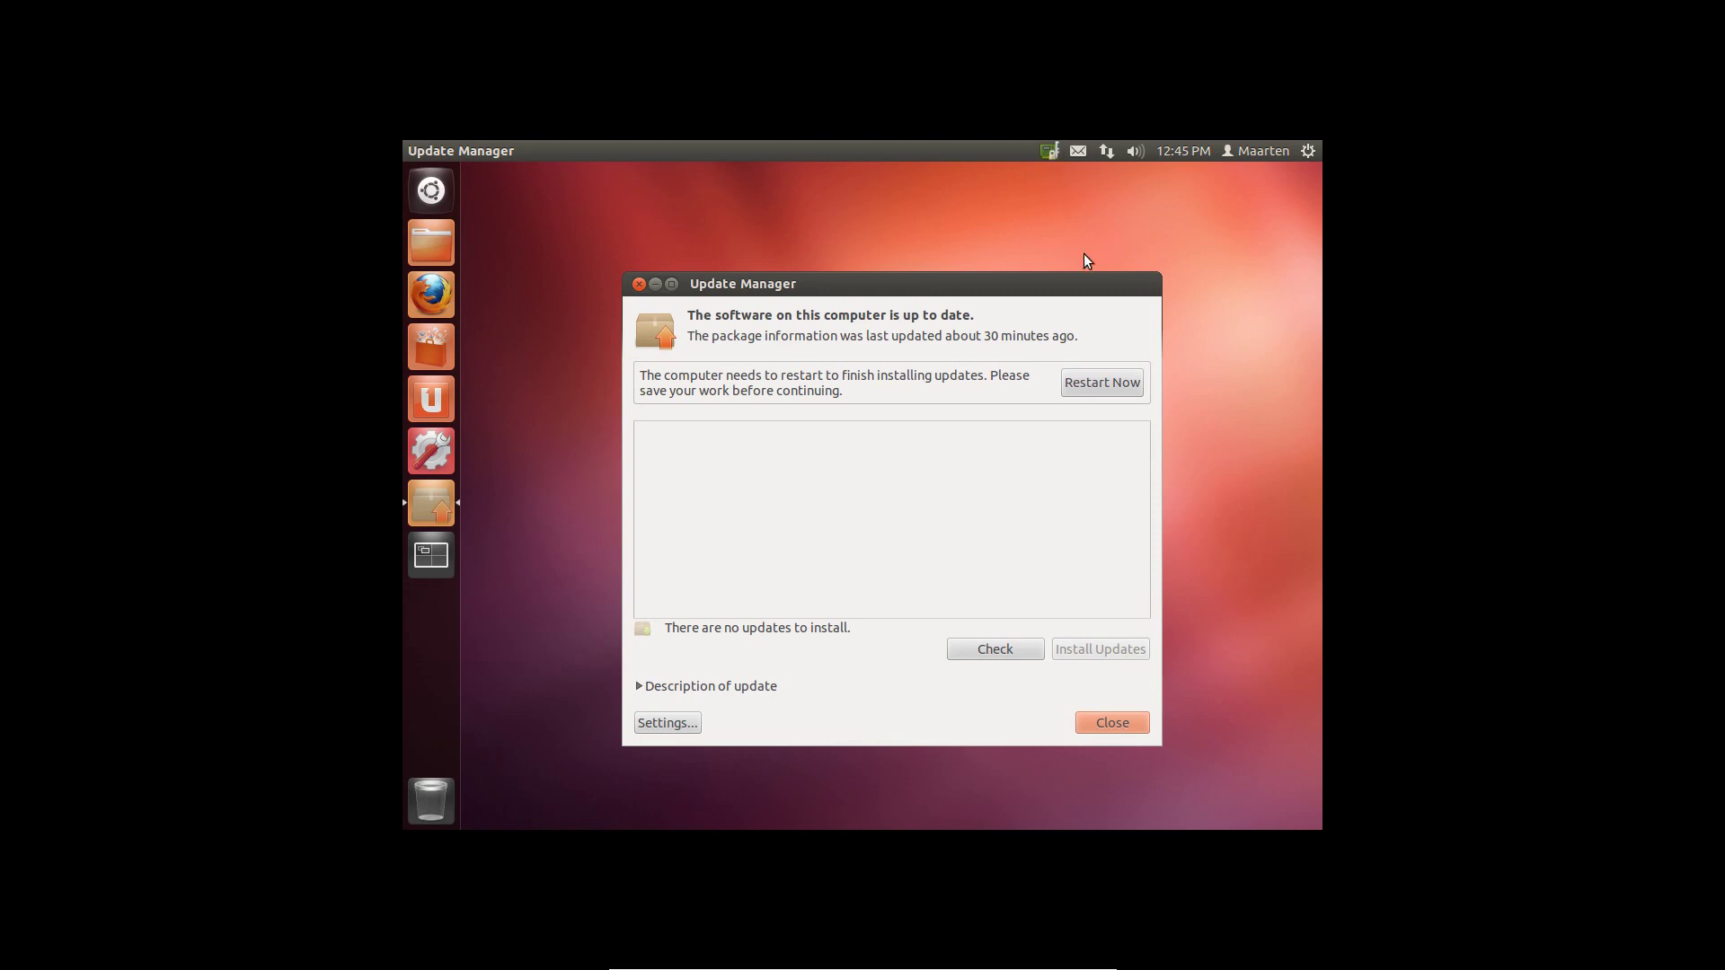
Restart, then activate the VirtualBox guest addition driver under System Settings > Additional Drivers
left_click(1090, 387)
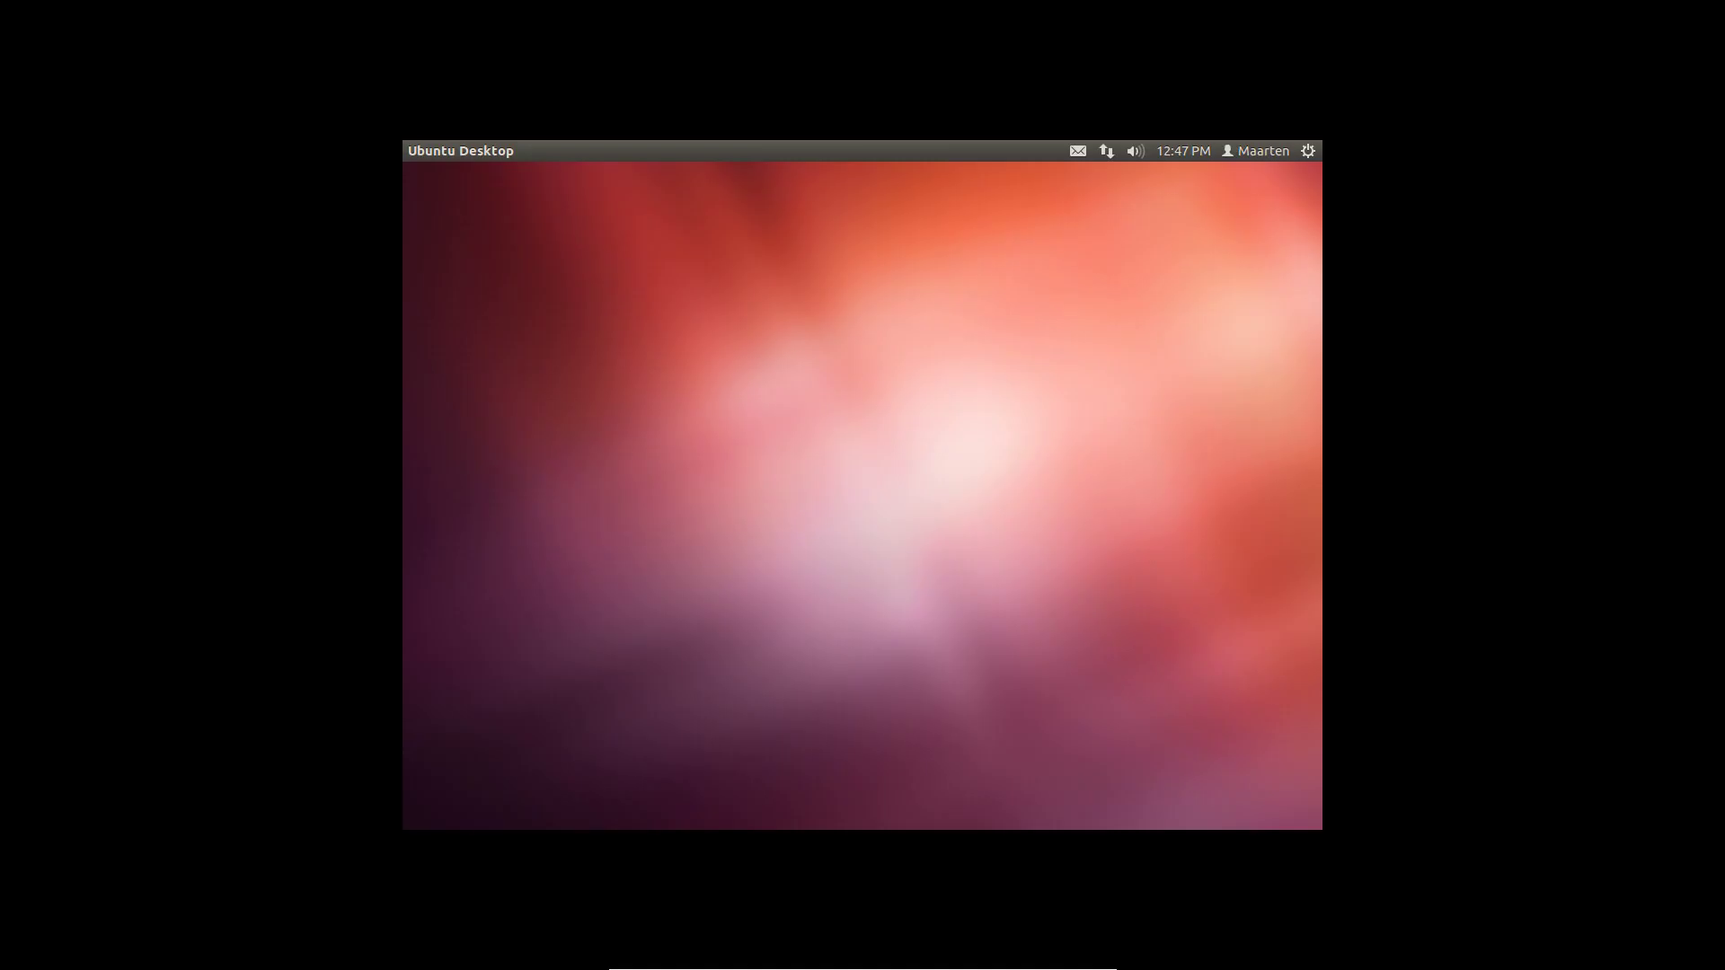
left_click(1307, 150)
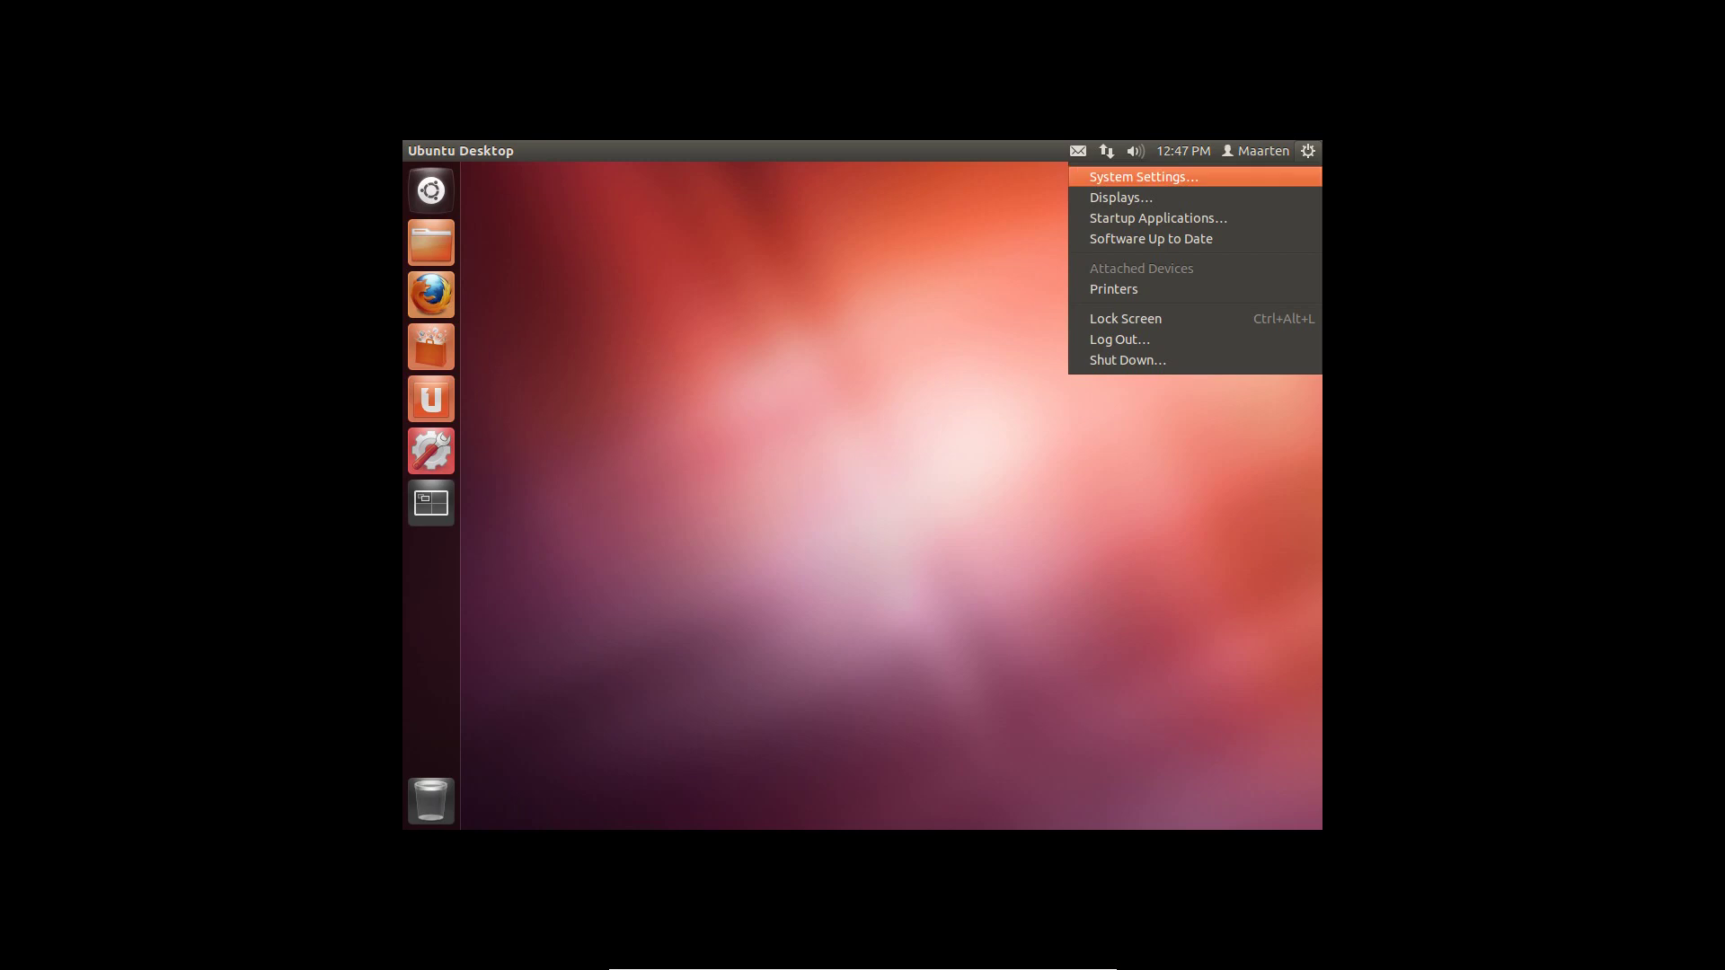
left_click(1143, 177)
left_click(619, 489)
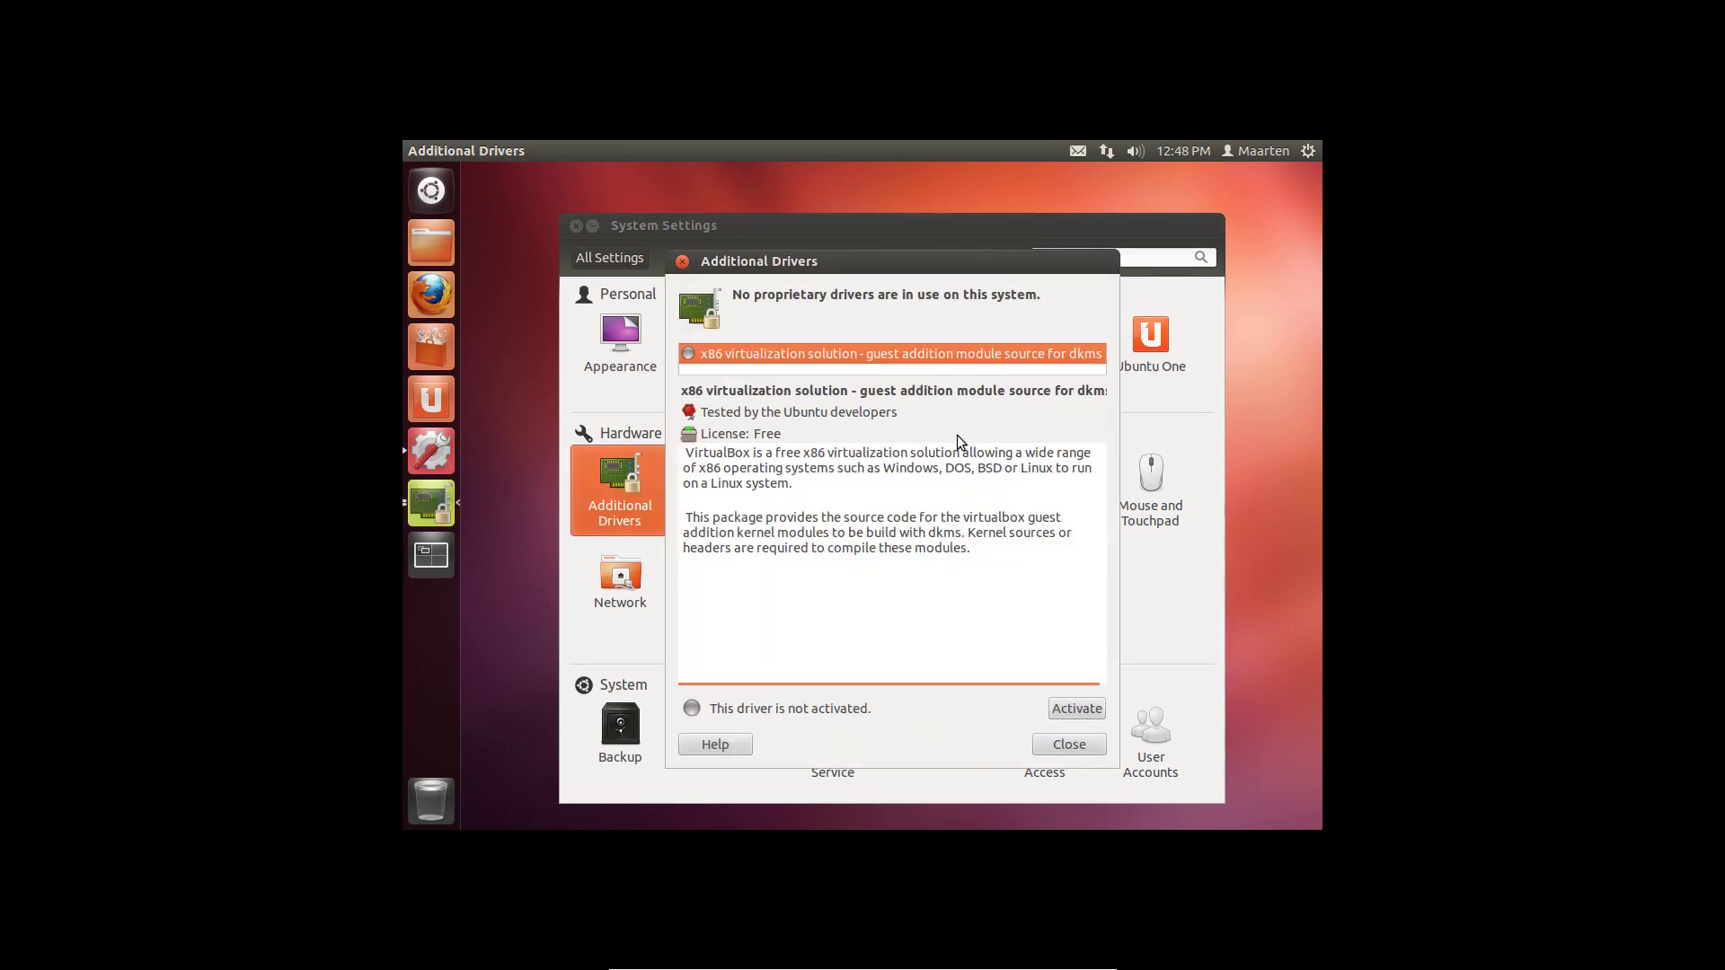
left_click(1077, 708)
left_click(1069, 744)
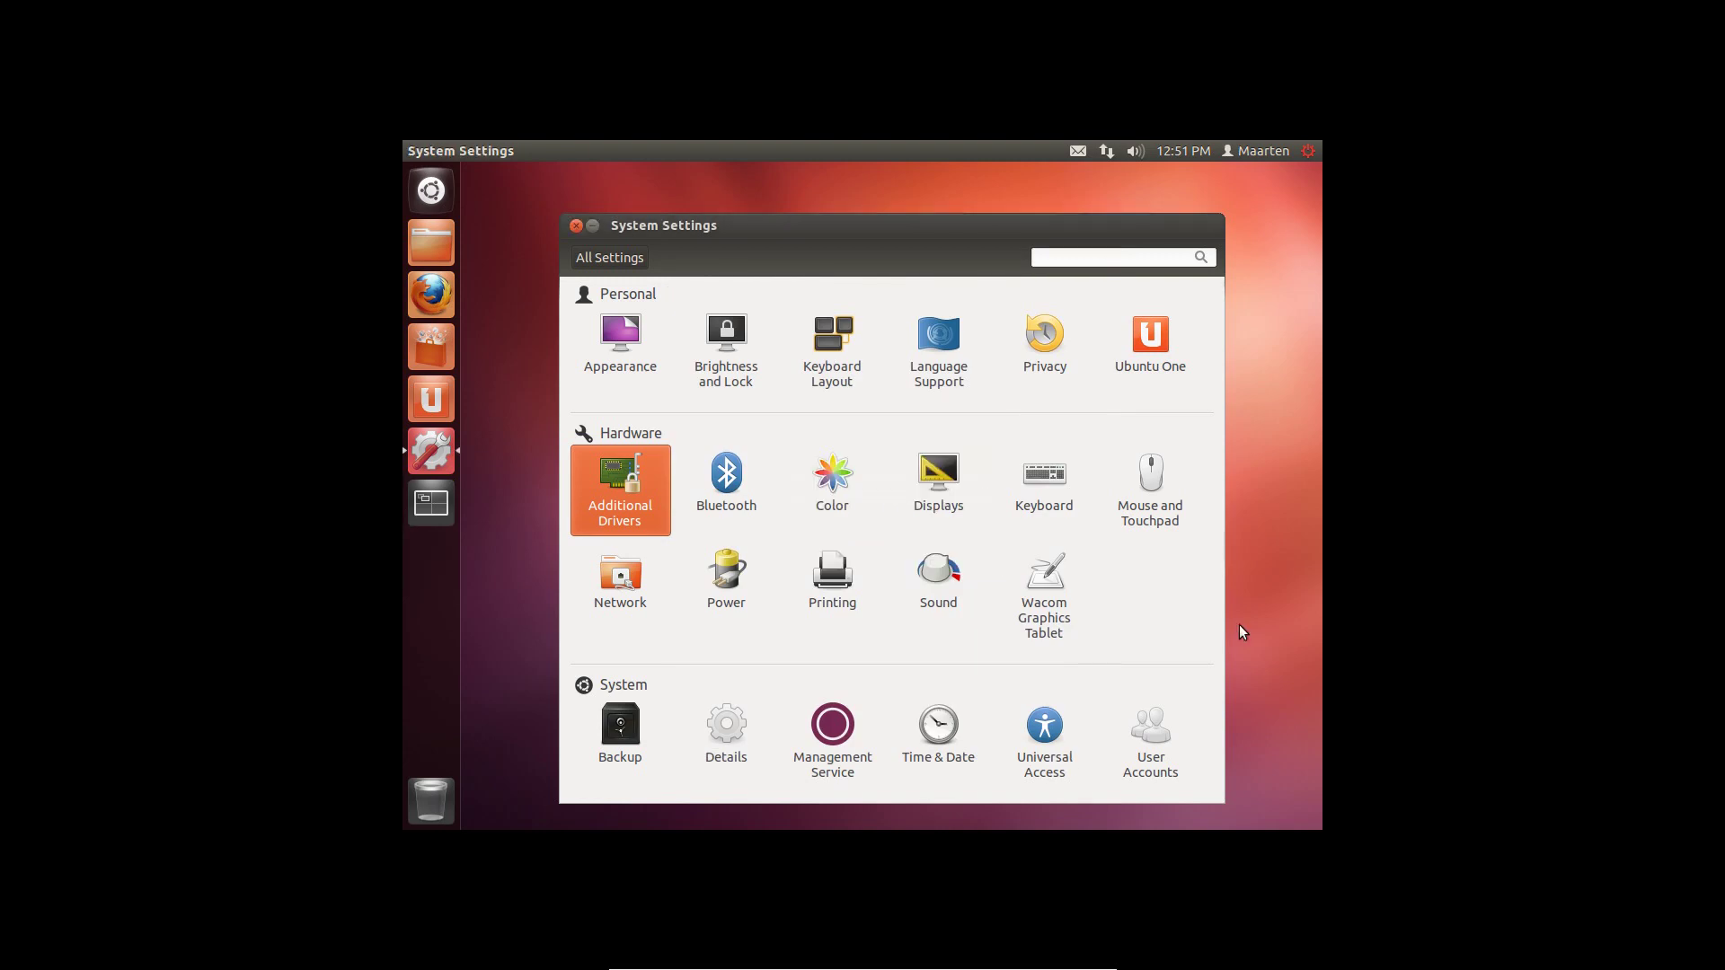
Restart the VM via Restart to Complete Updates so the desktop fills the screen
left_click(1308, 151)
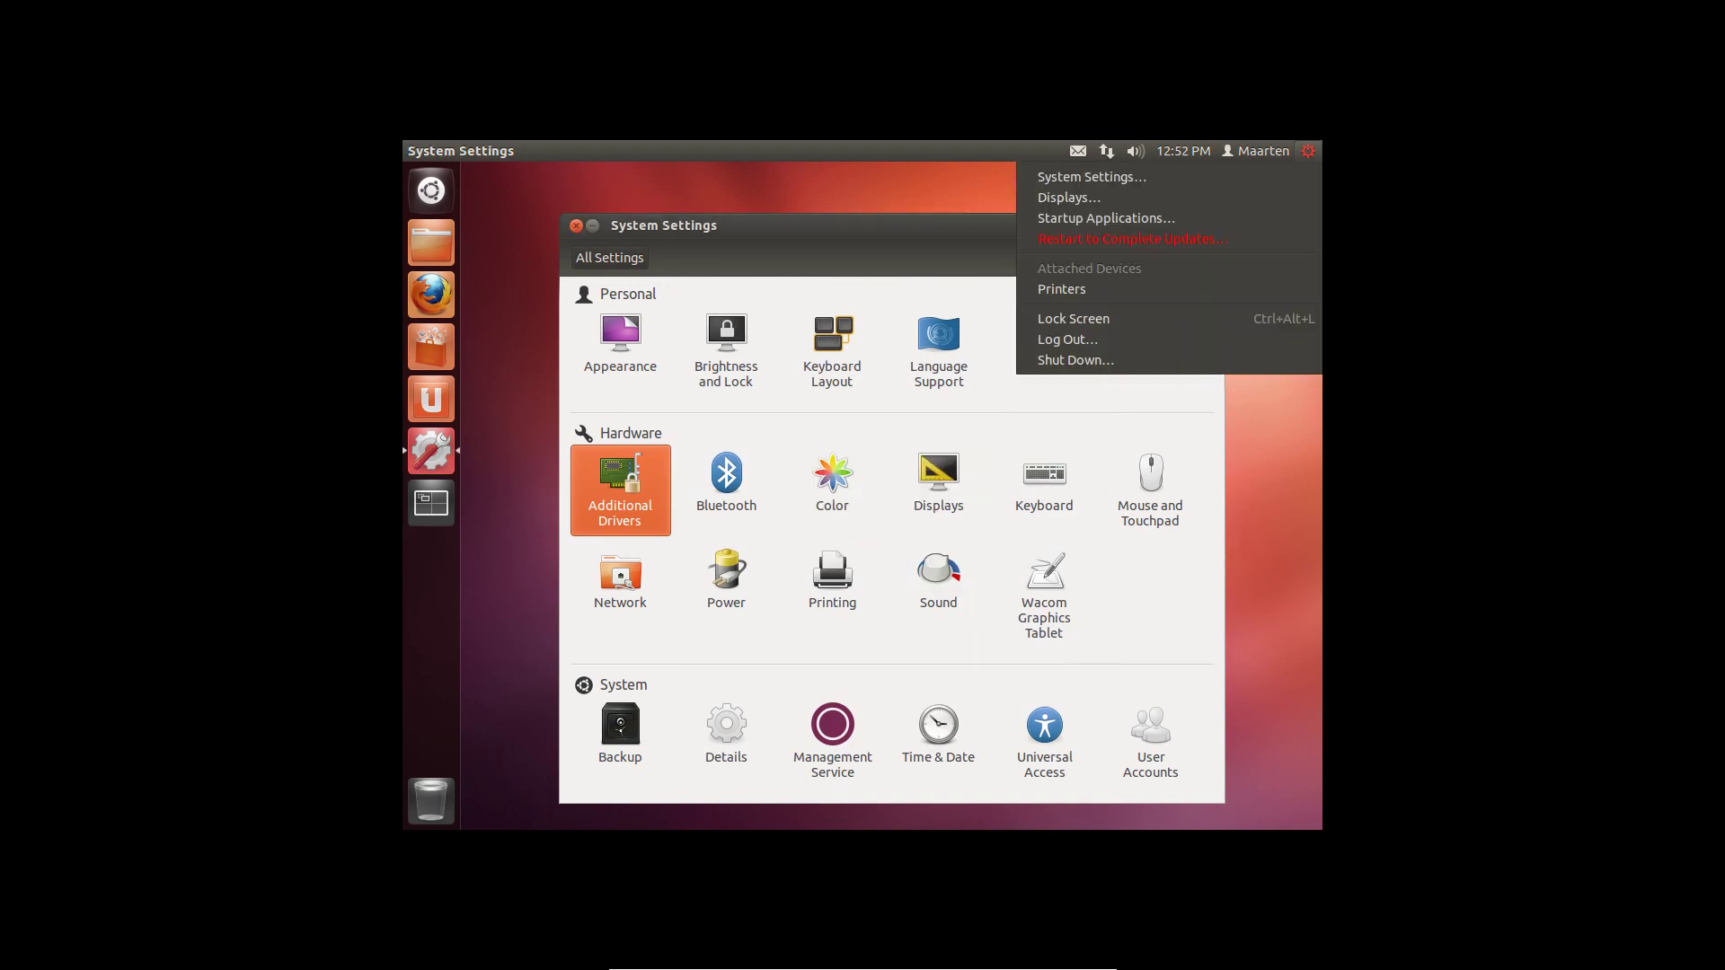
left_click(1290, 237)
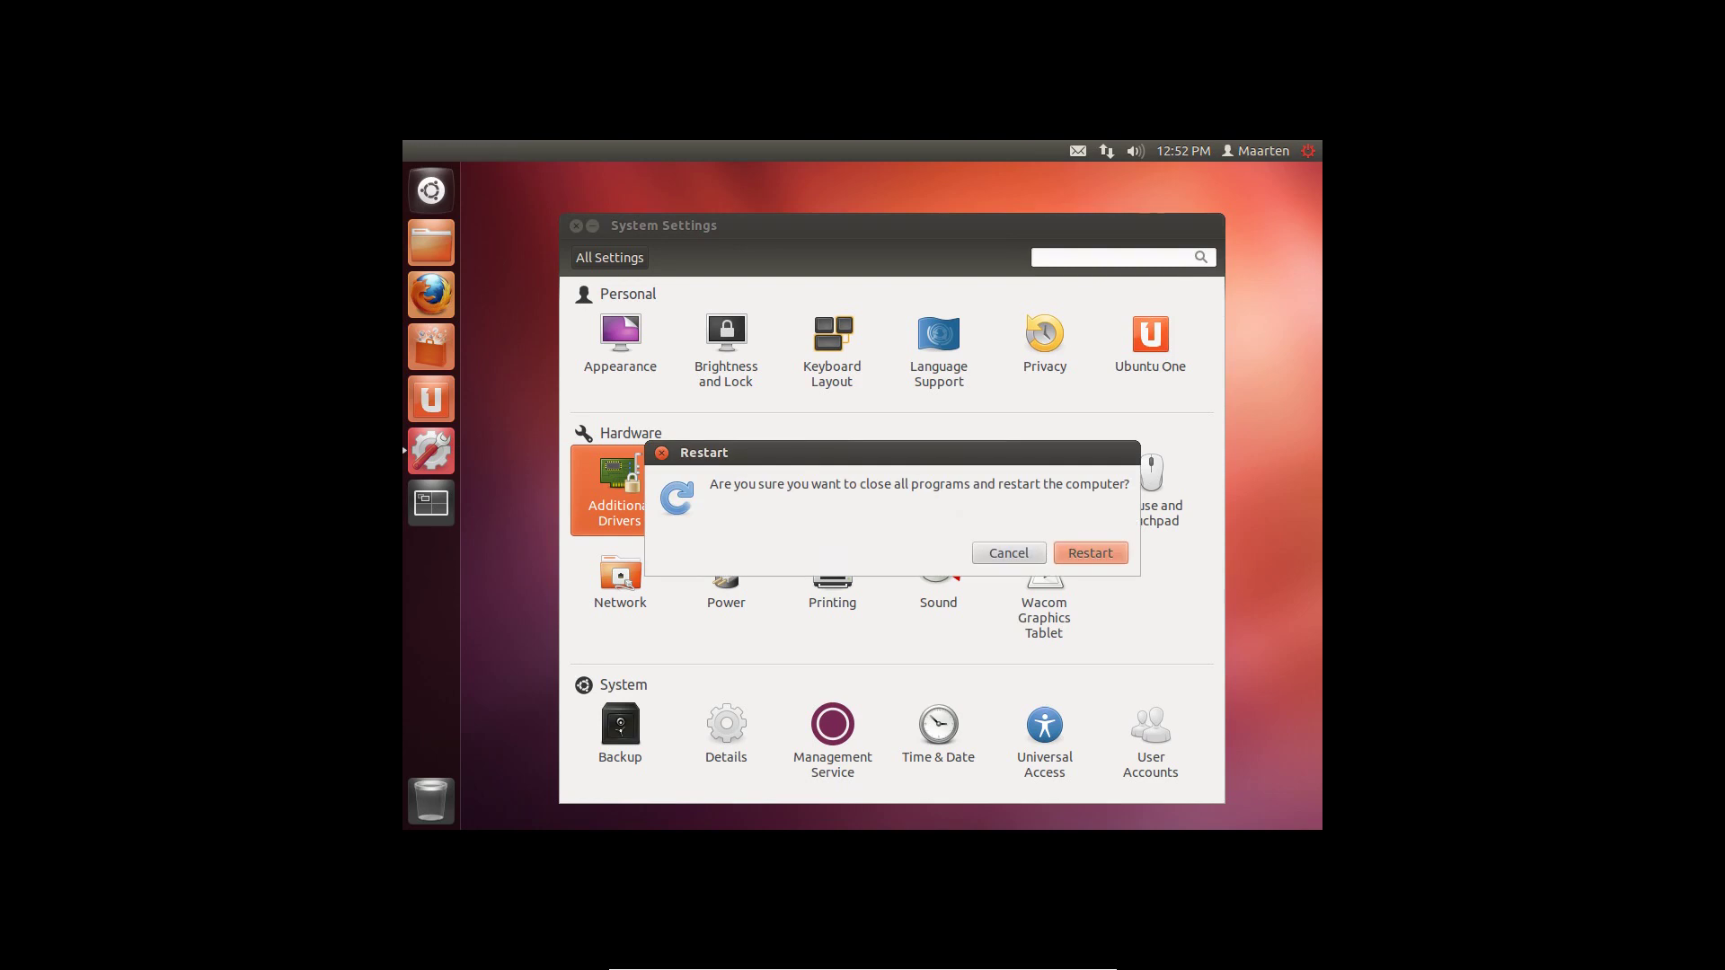
left_click(1114, 552)
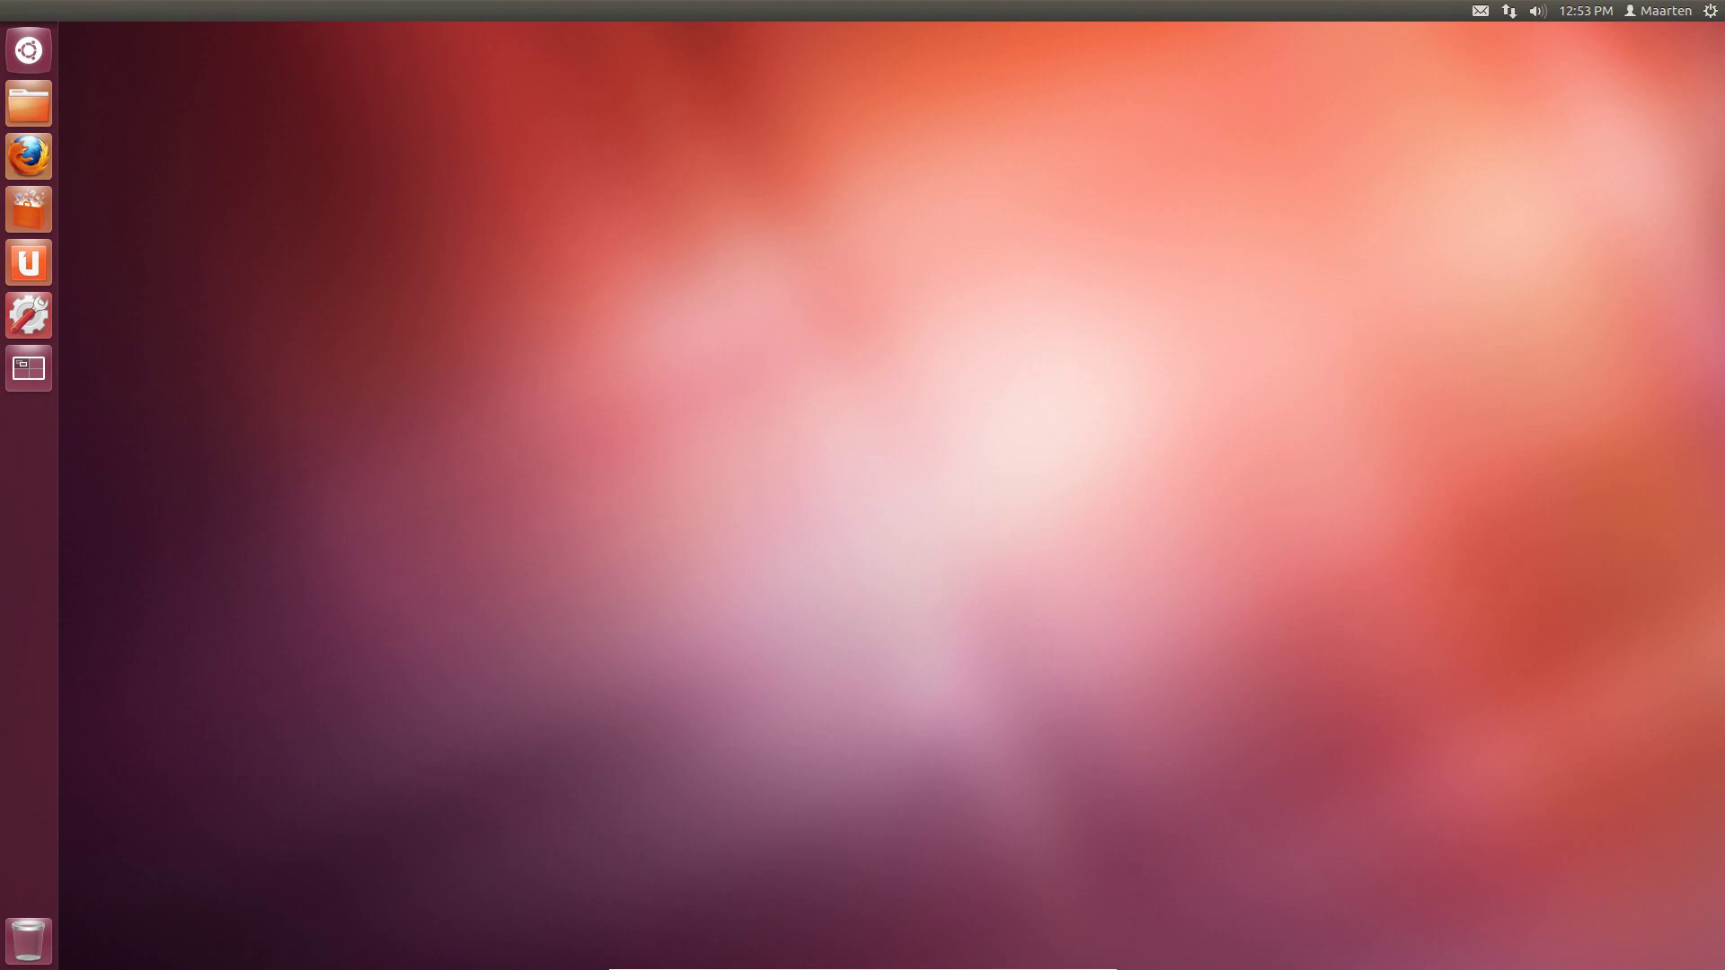
Shut down the virtual machine from the system menu and confirm
left_click(1710, 11)
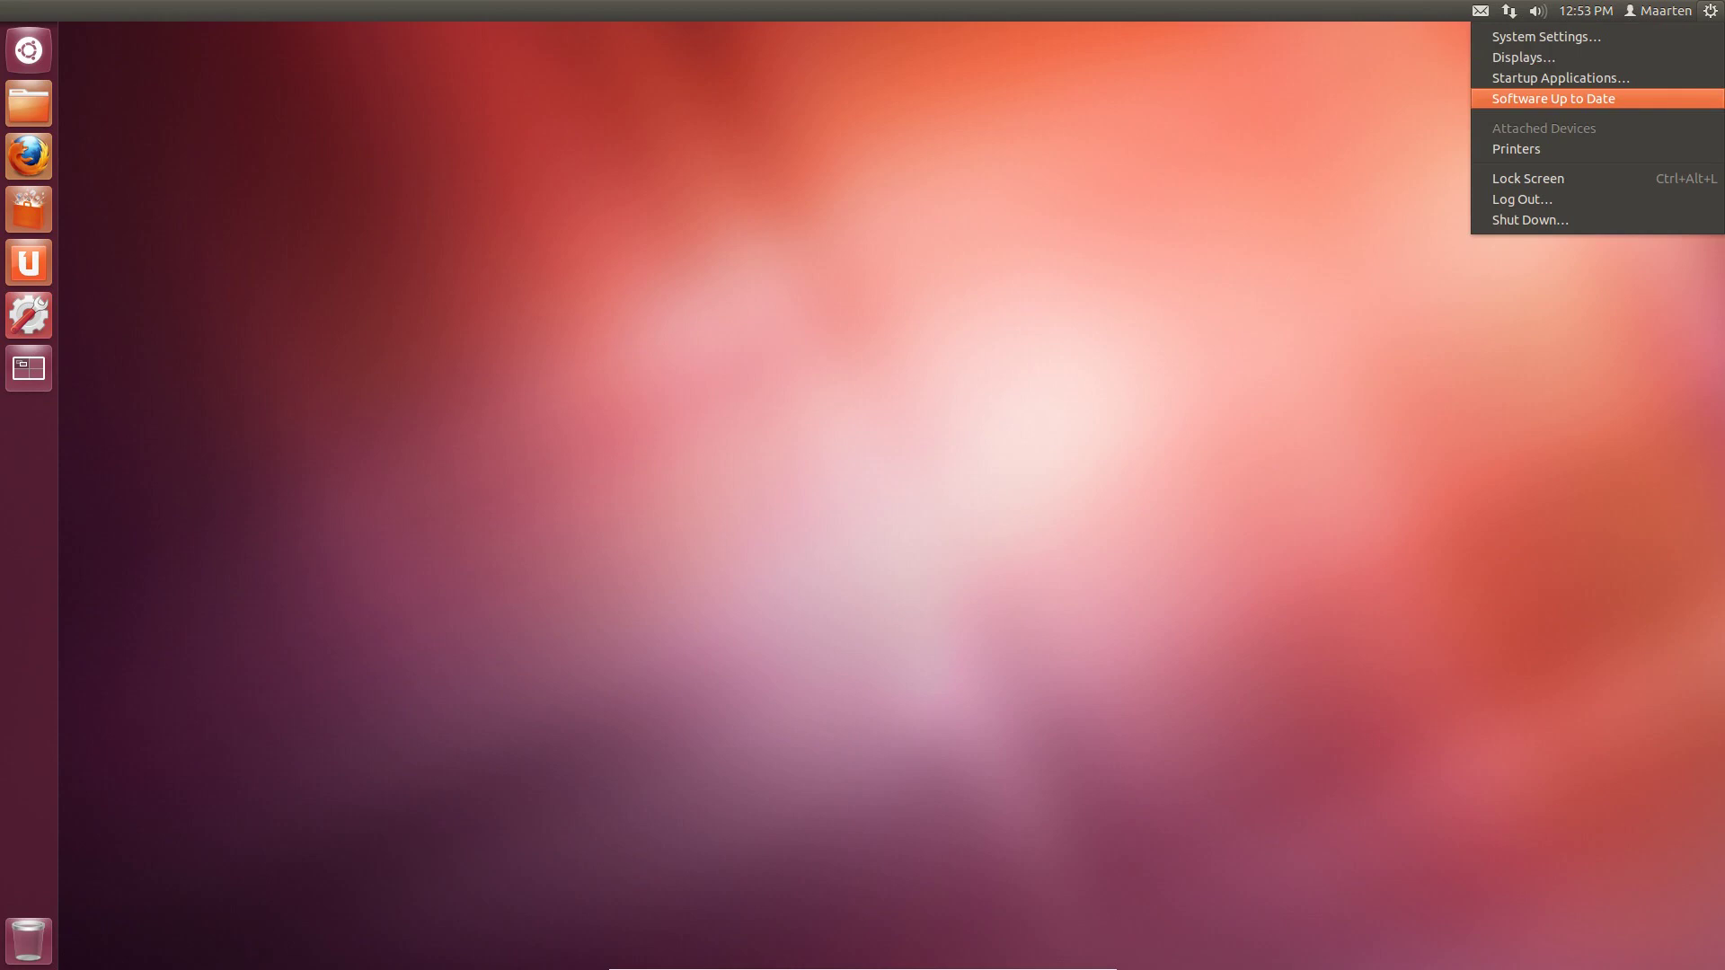
left_click(1530, 220)
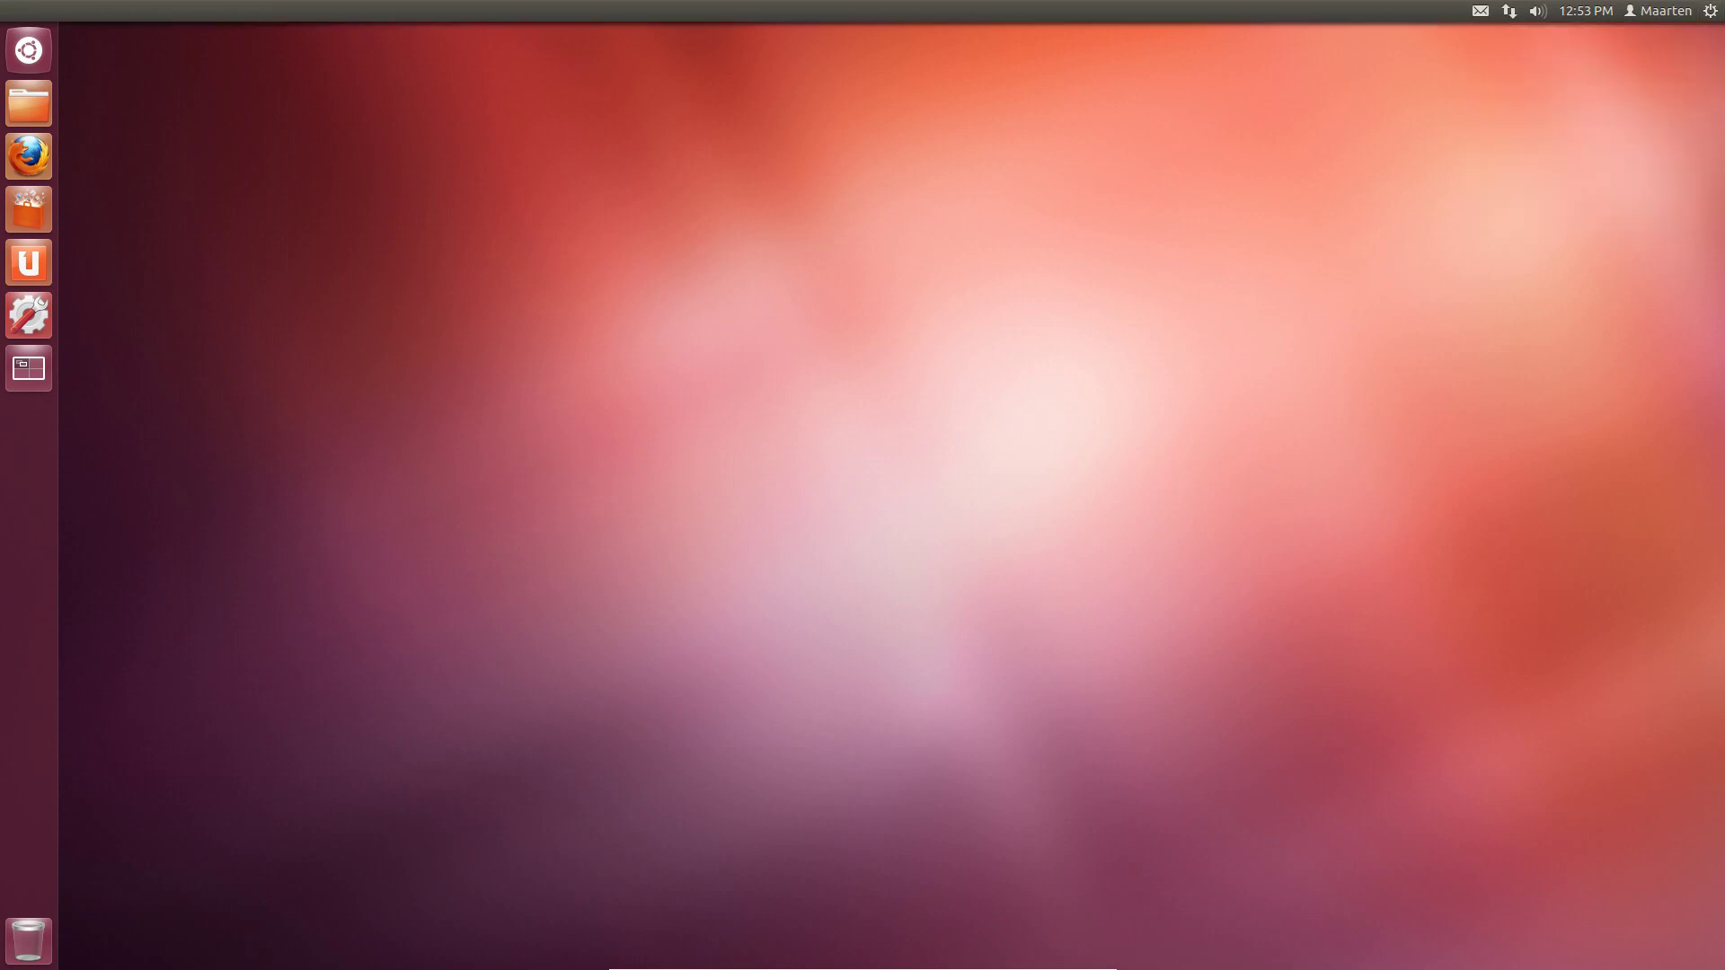
key("Return")
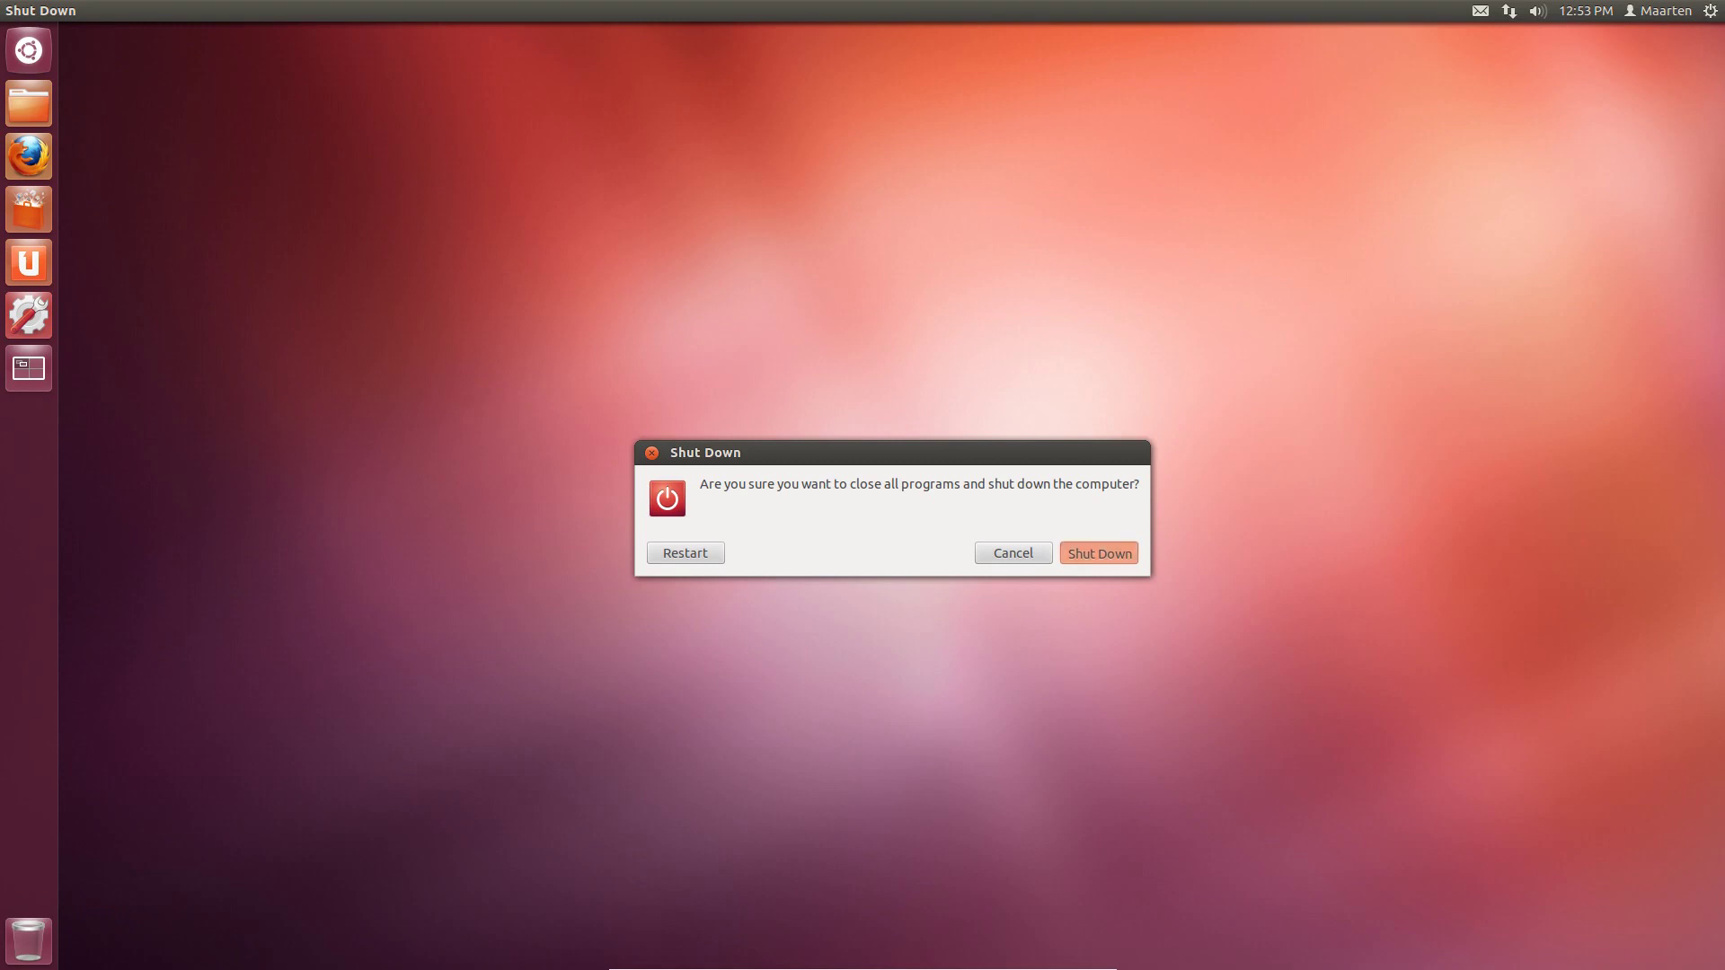